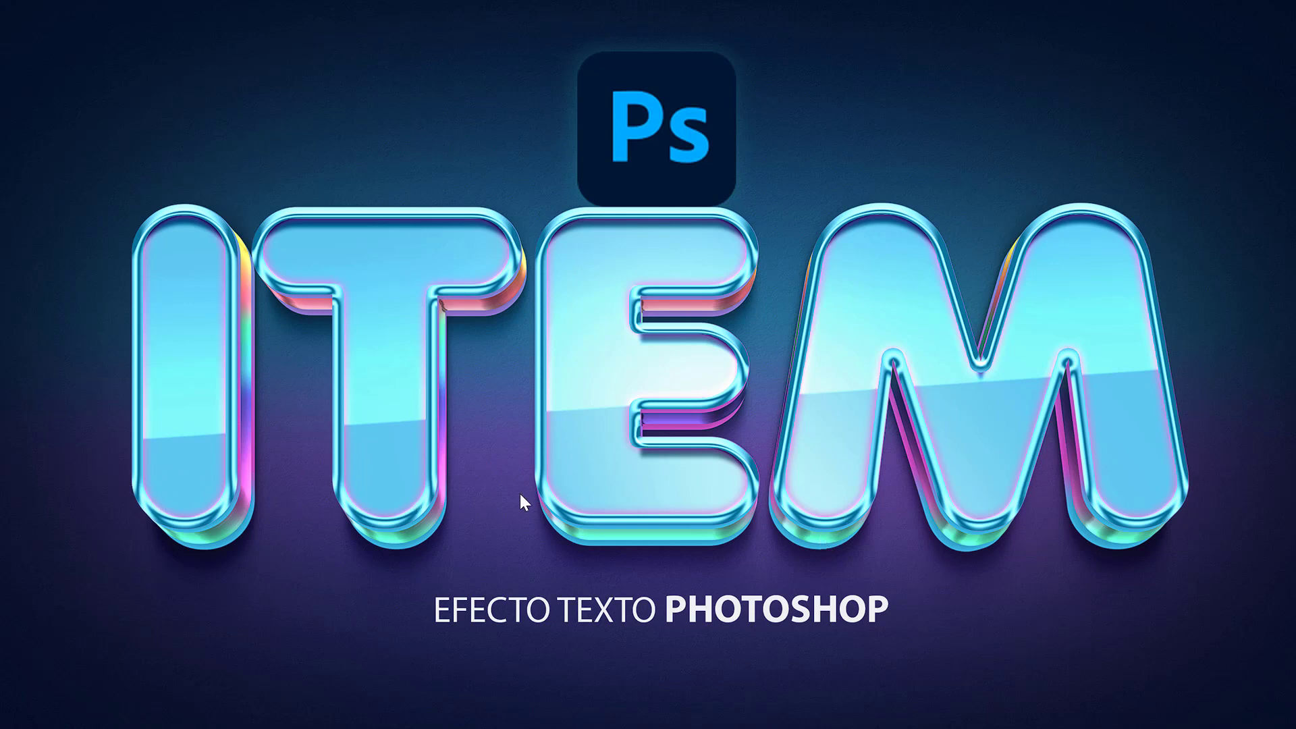
- Exit the full-screen preview of the finished glossy ITEM text image
key(Escape)
- Download the Letras efecto 3D photoshop zip from the article's DESCARGAR button to Escritorio
click(585, 705)
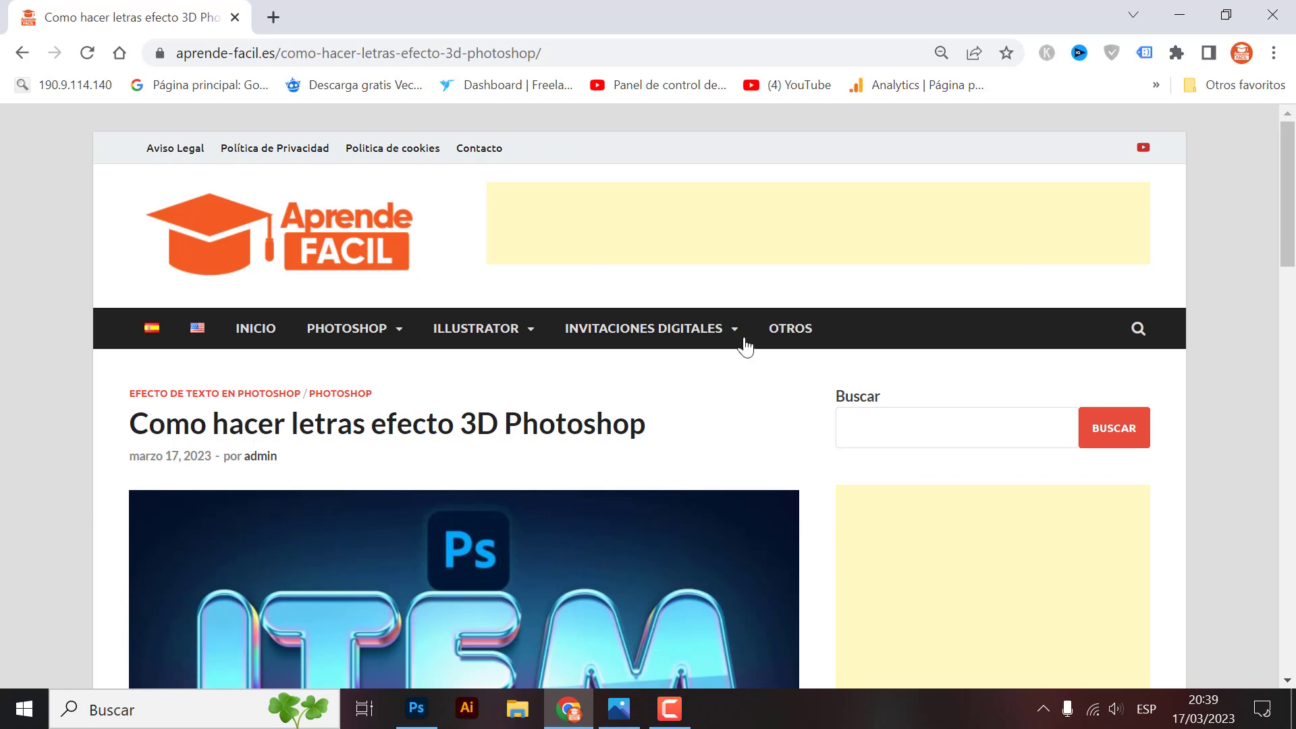
scroll(318, 353, down, 3)
scroll(700, 441, up, 2)
scroll(700, 440, down, 2)
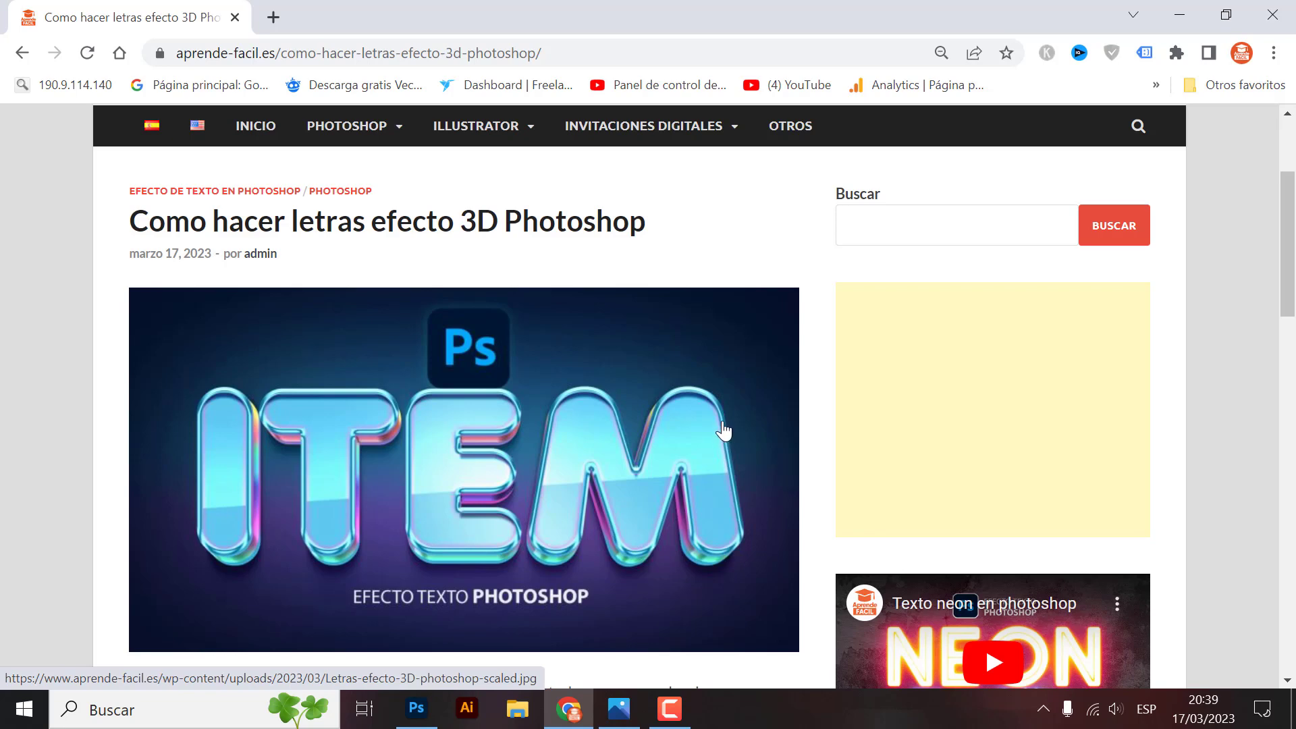
scroll(723, 432, down, 2)
scroll(511, 435, down, 2)
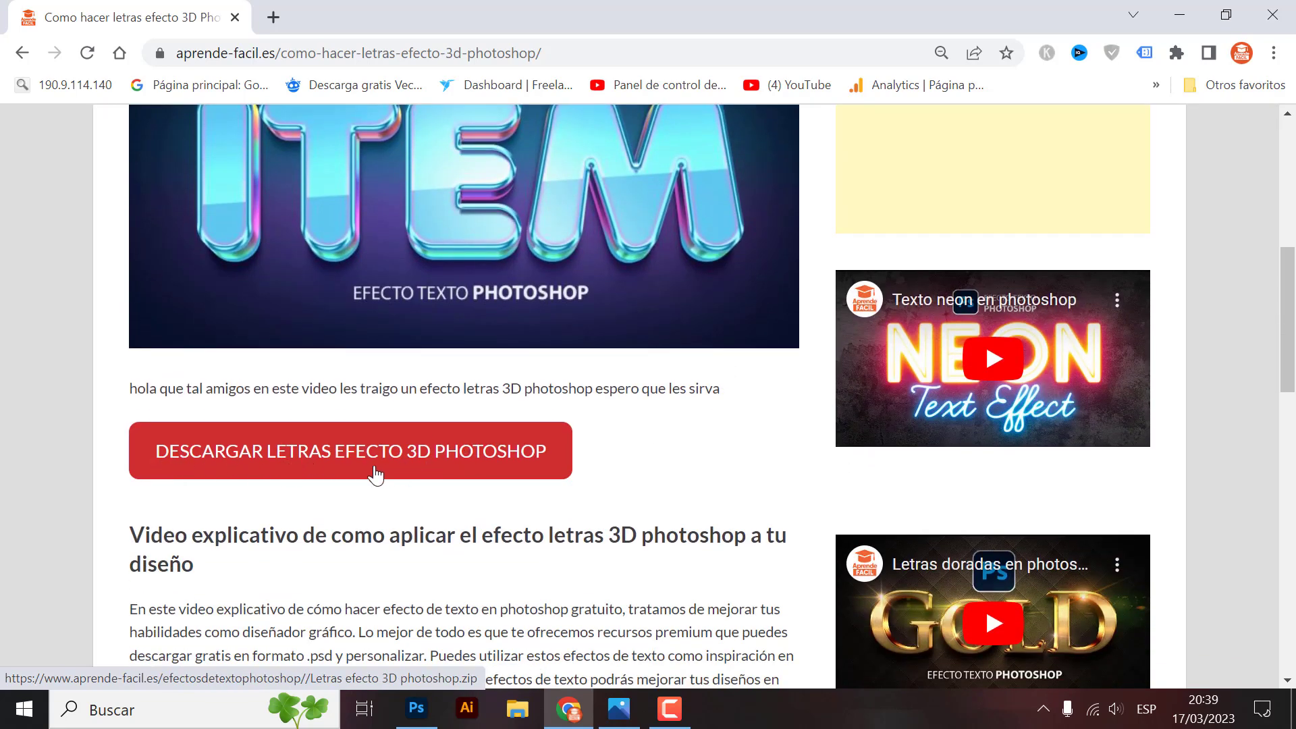
click(428, 468)
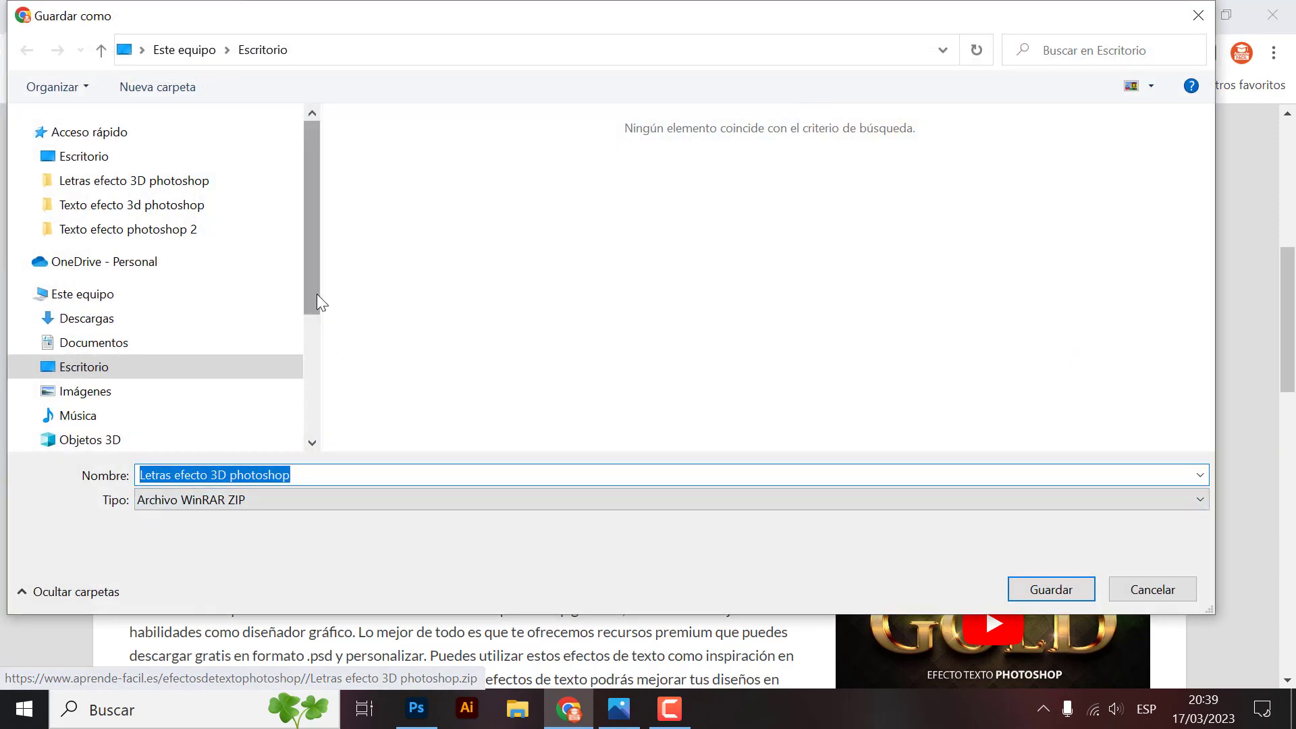
click(101, 158)
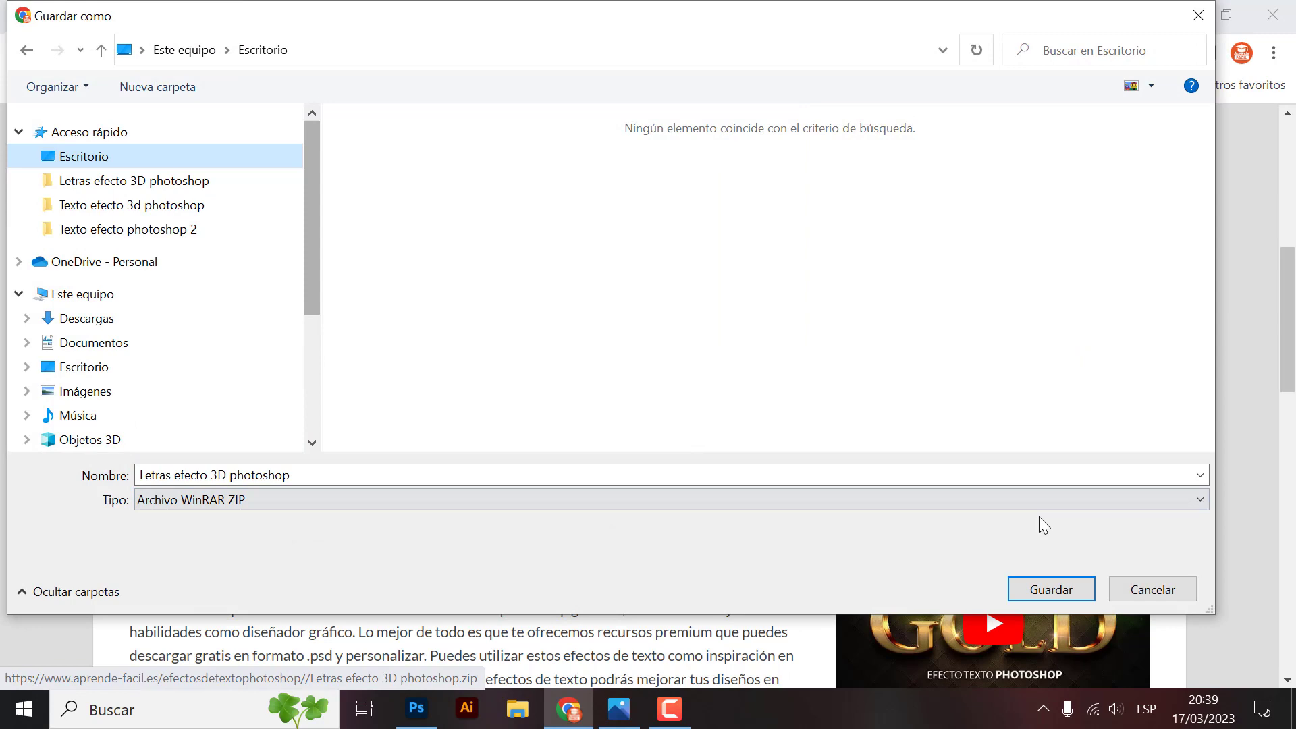
click(1045, 590)
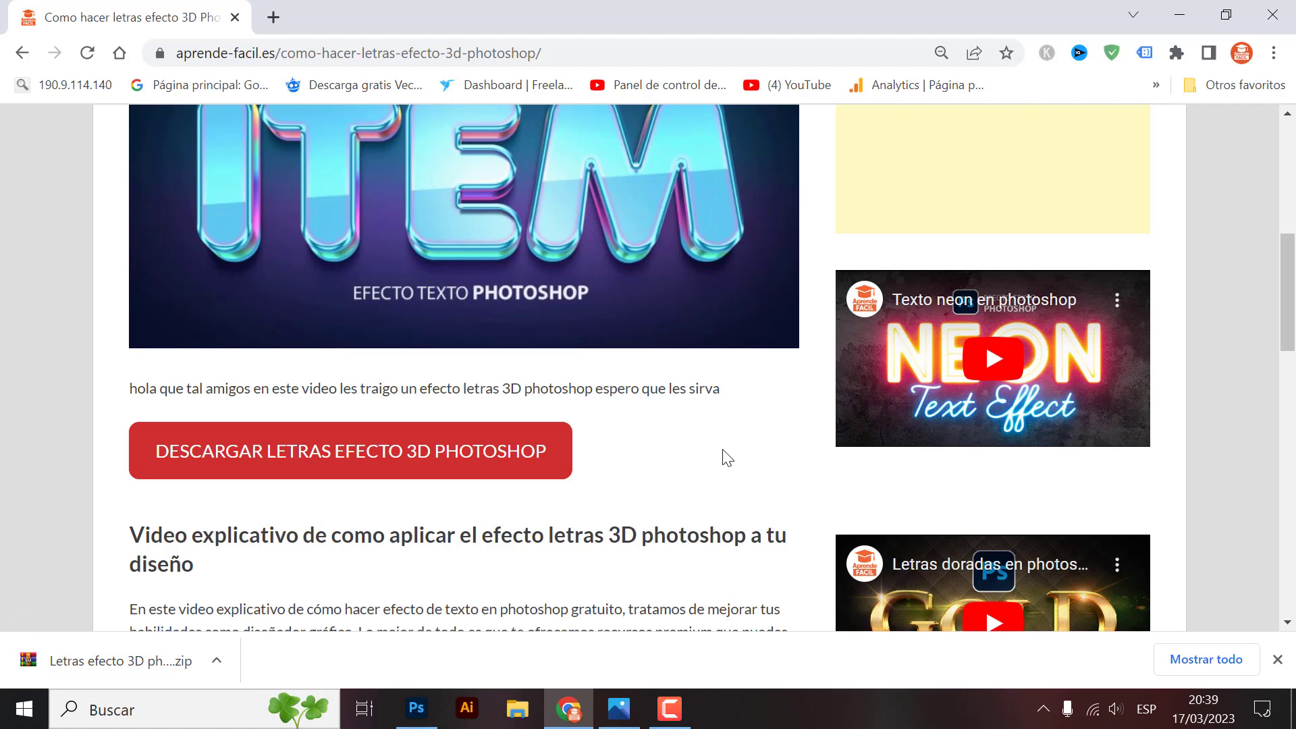
scroll(725, 465, up, 3)
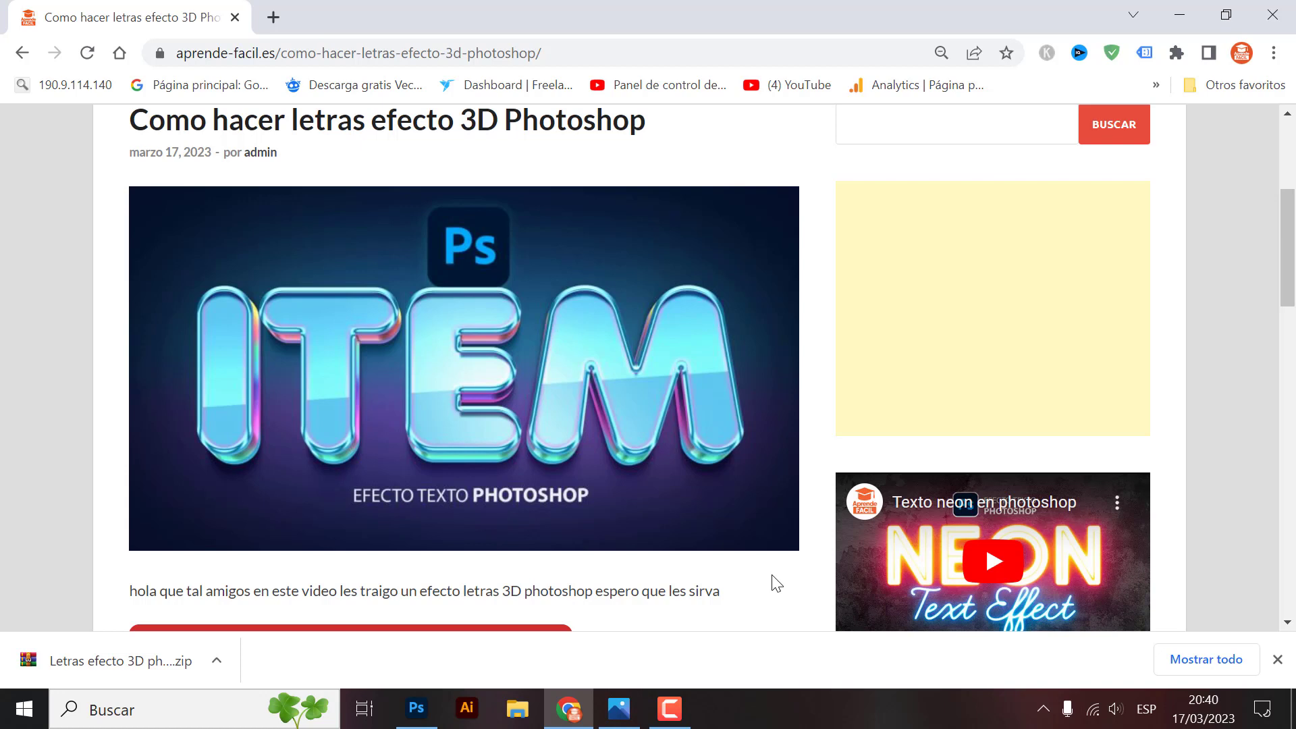
- Extract the zip on the desktop with Extraer aquí, revealing the PSD and Anja Eliane font
click(1180, 14)
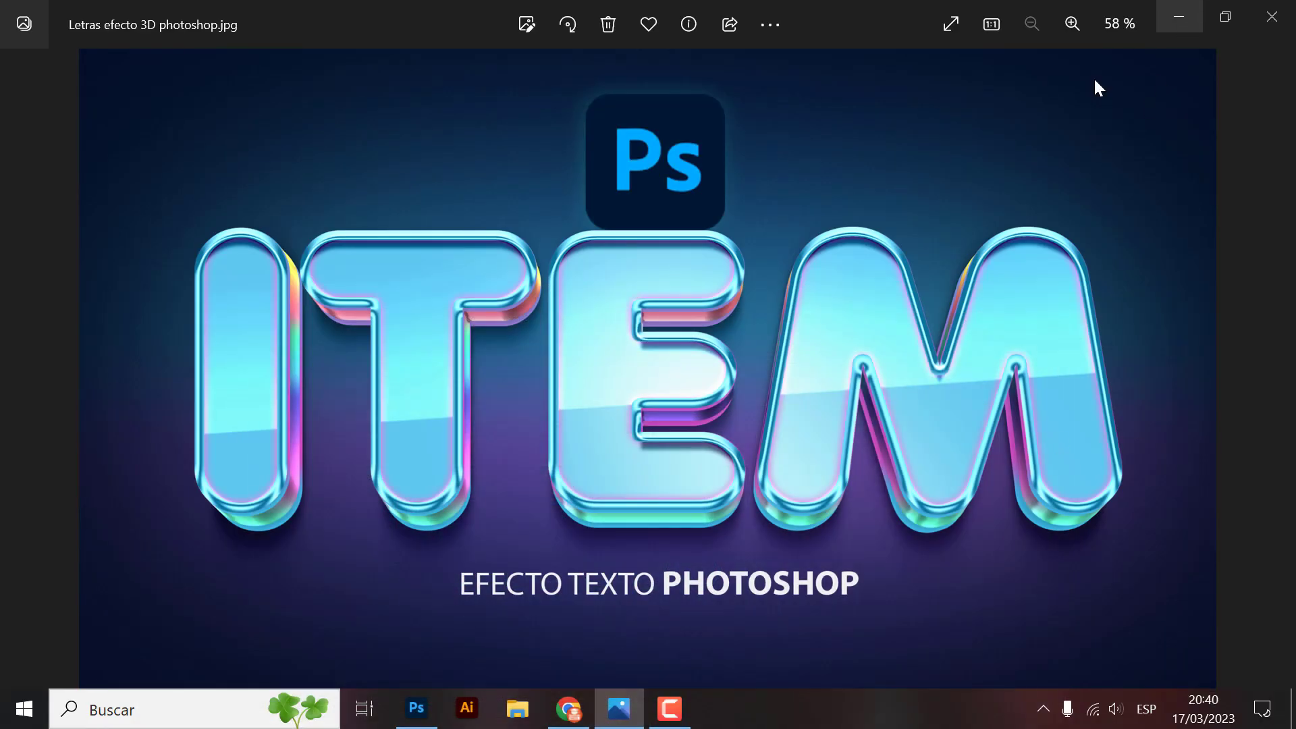
click(1170, 25)
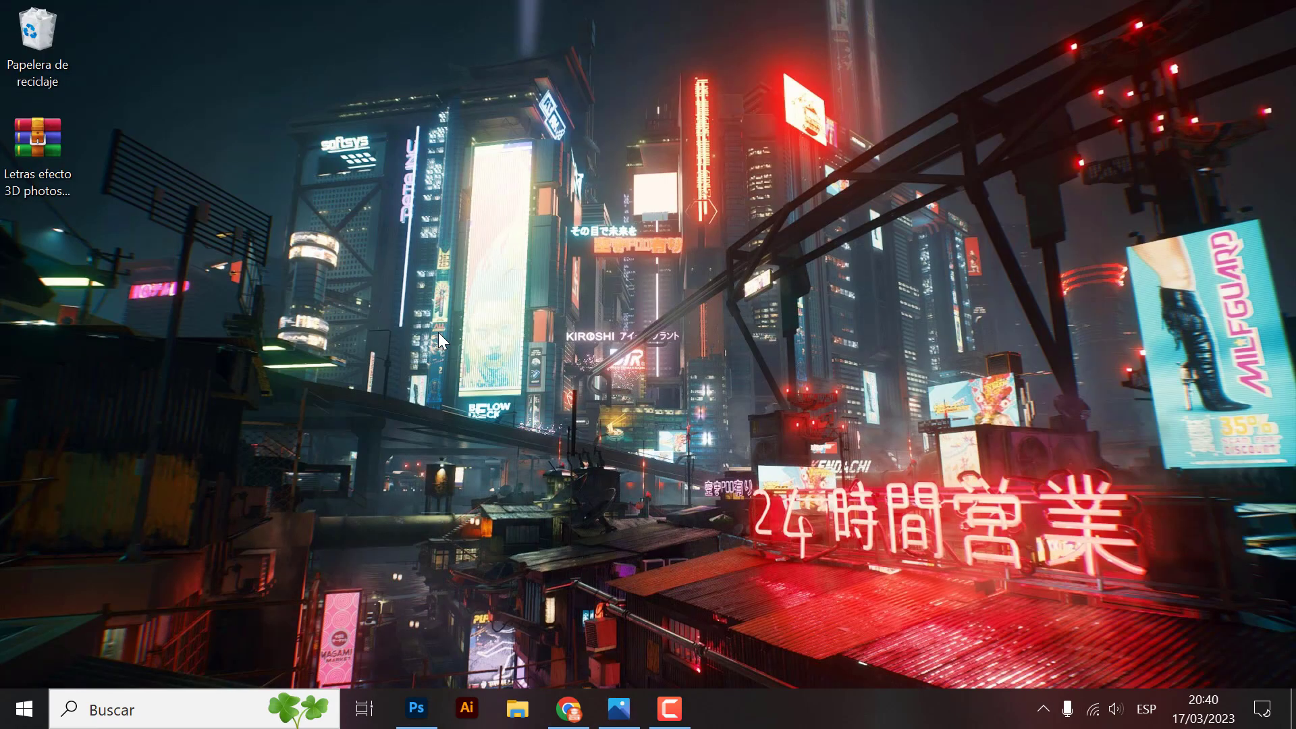
click(47, 162)
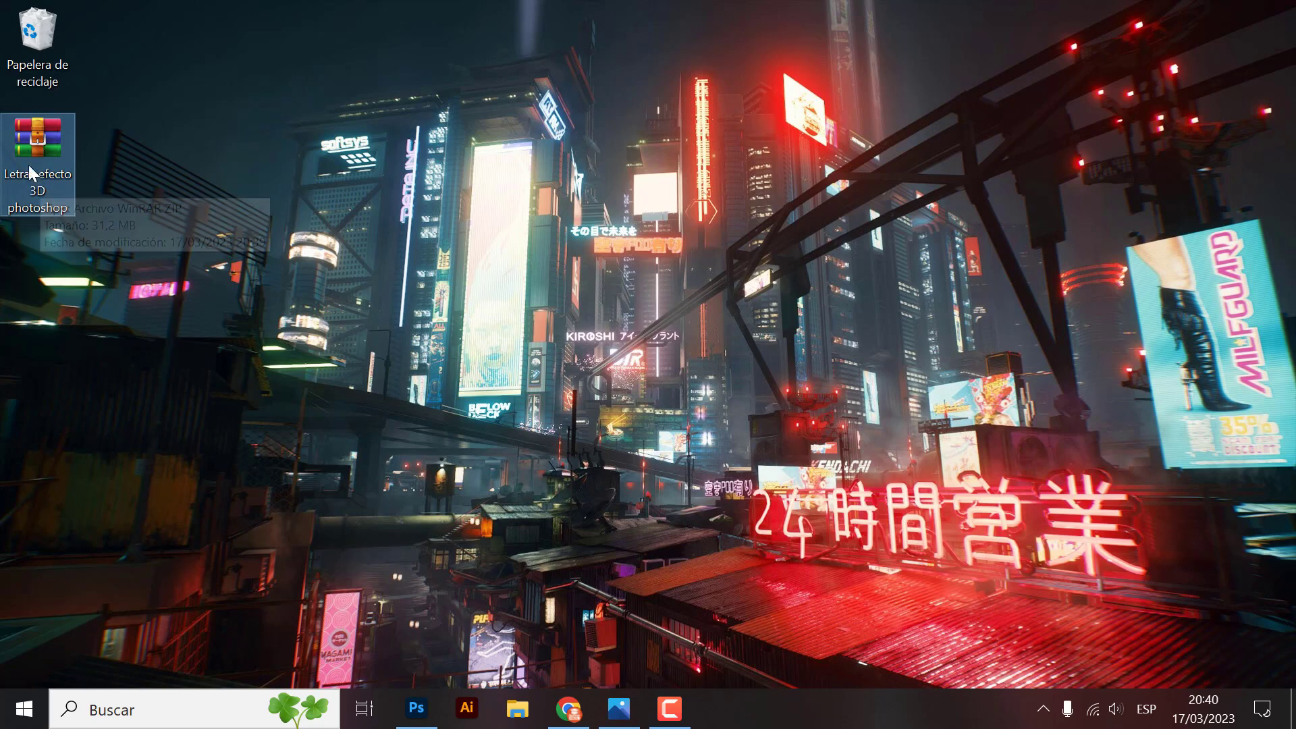
right_click(31, 143)
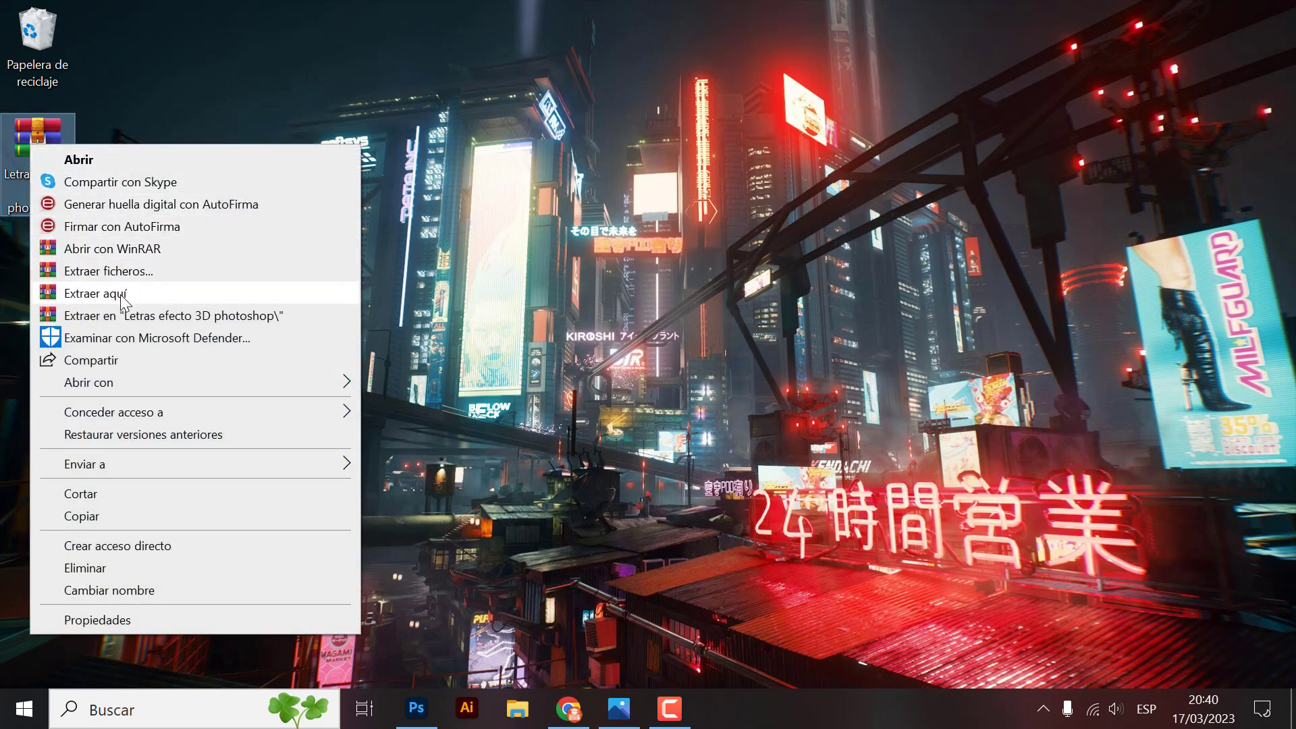
right_click(11, 122)
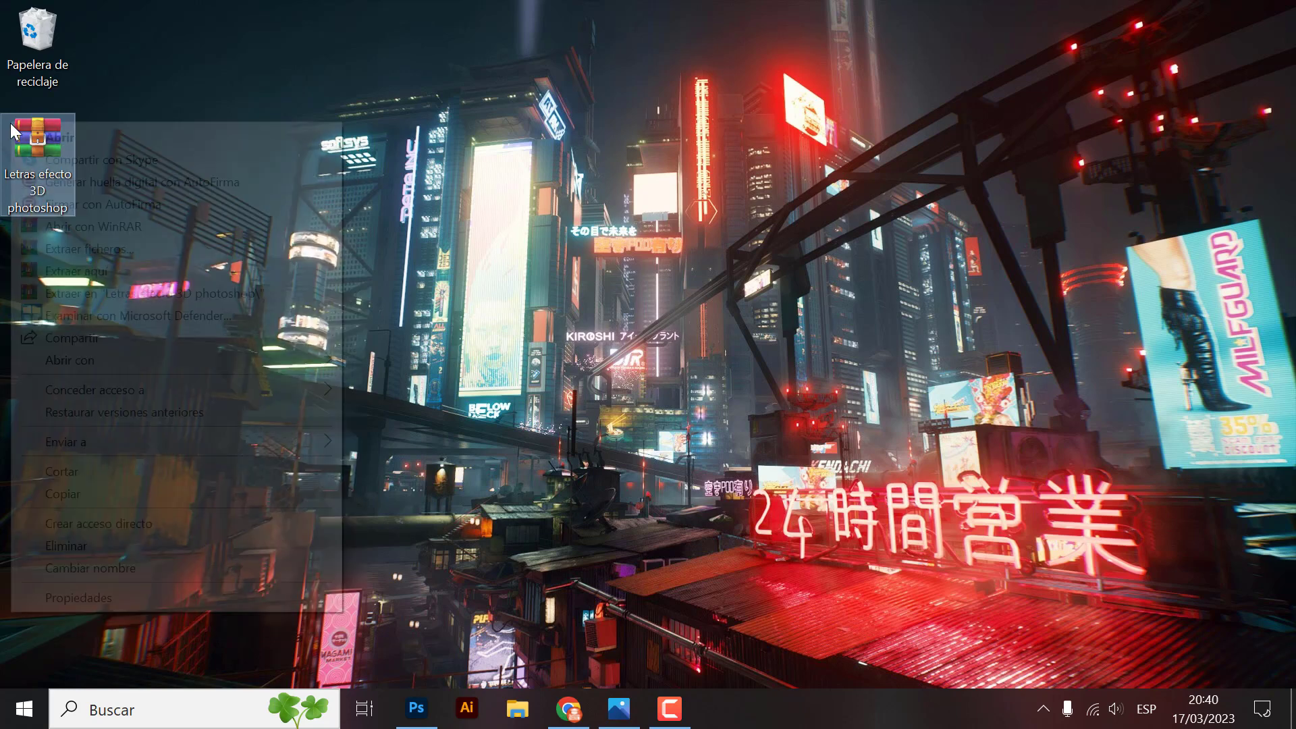
click(92, 271)
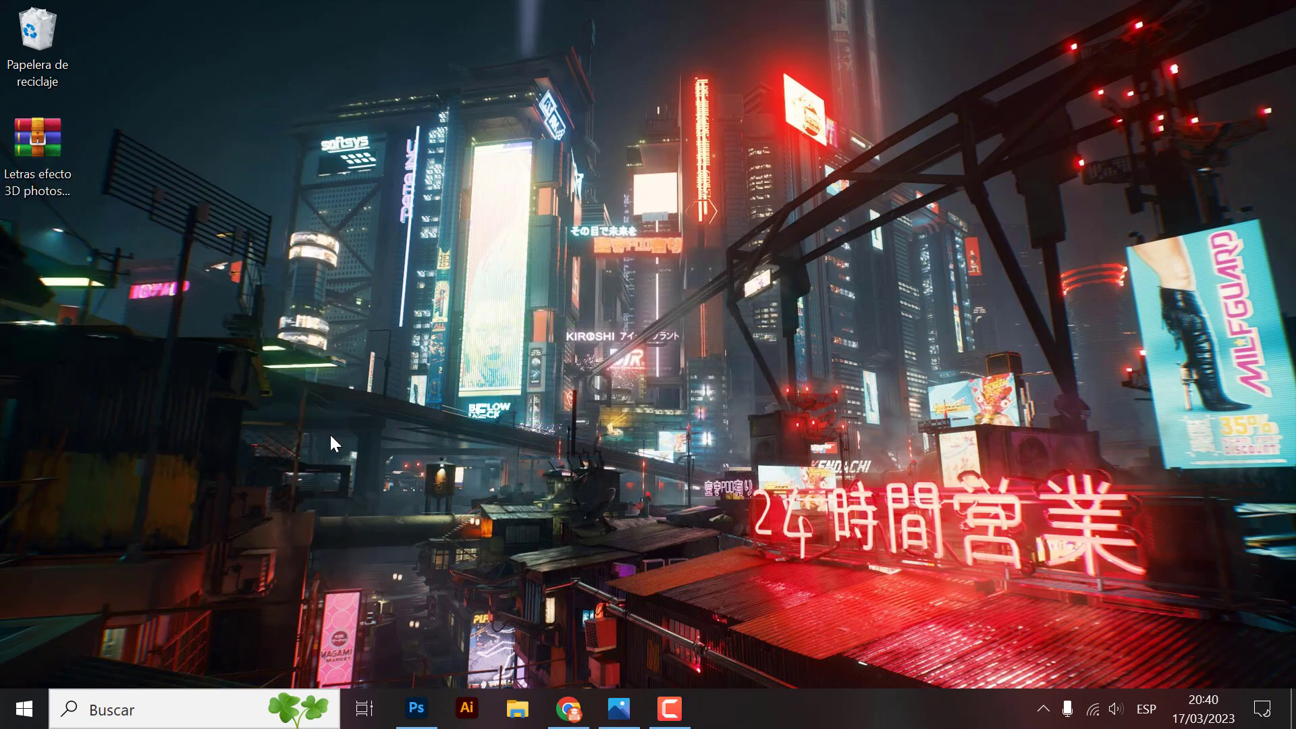
click(63, 386)
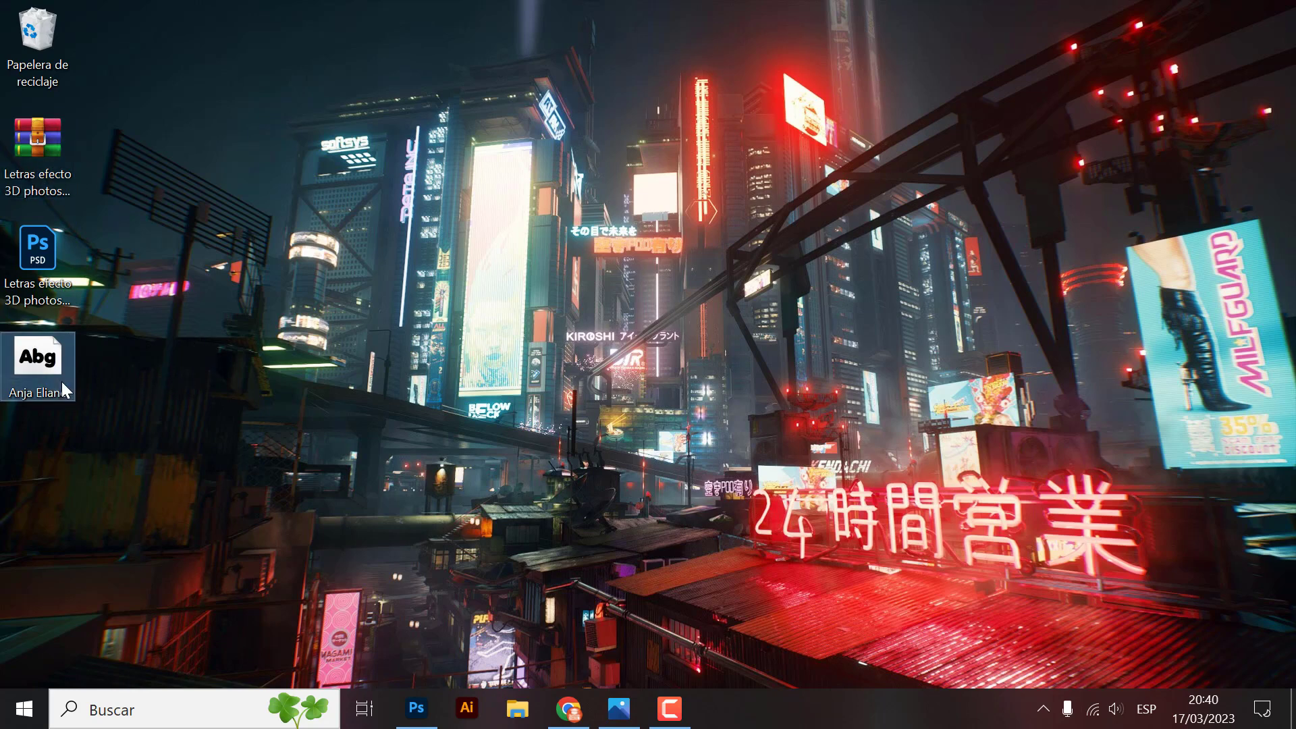
click(47, 272)
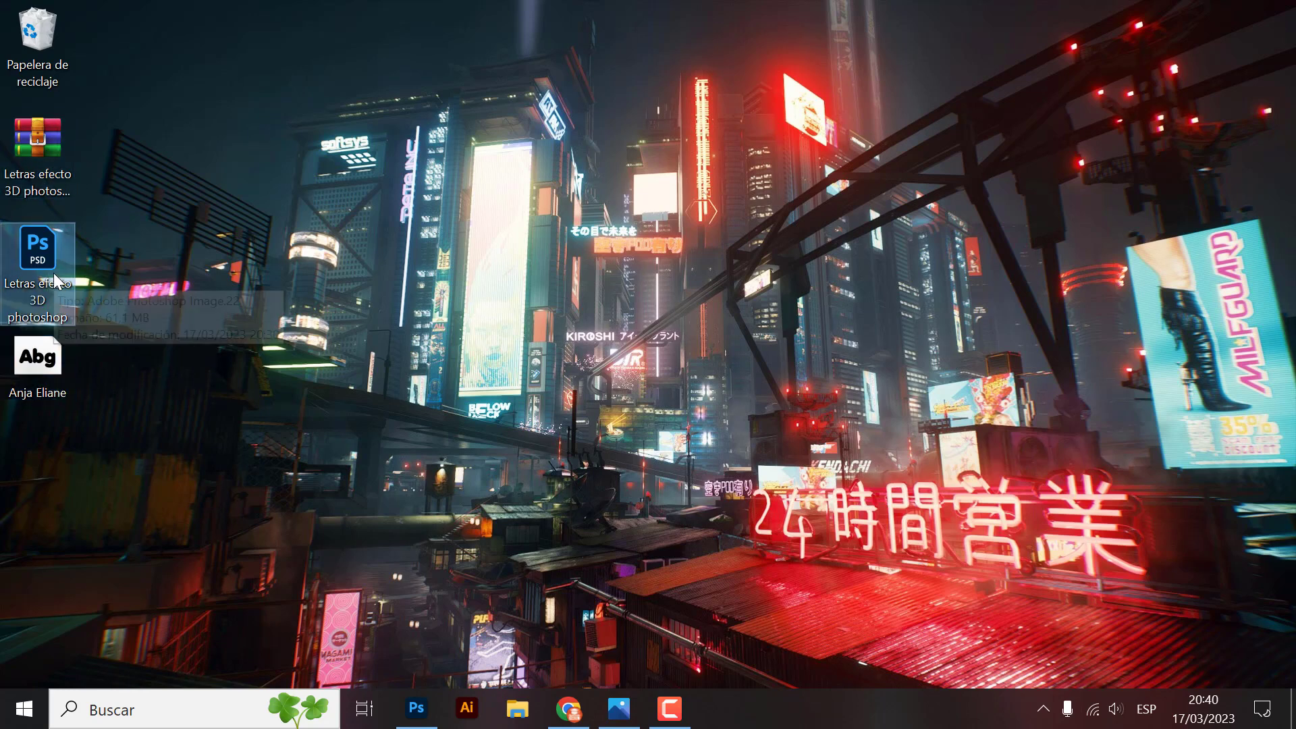
click(37, 371)
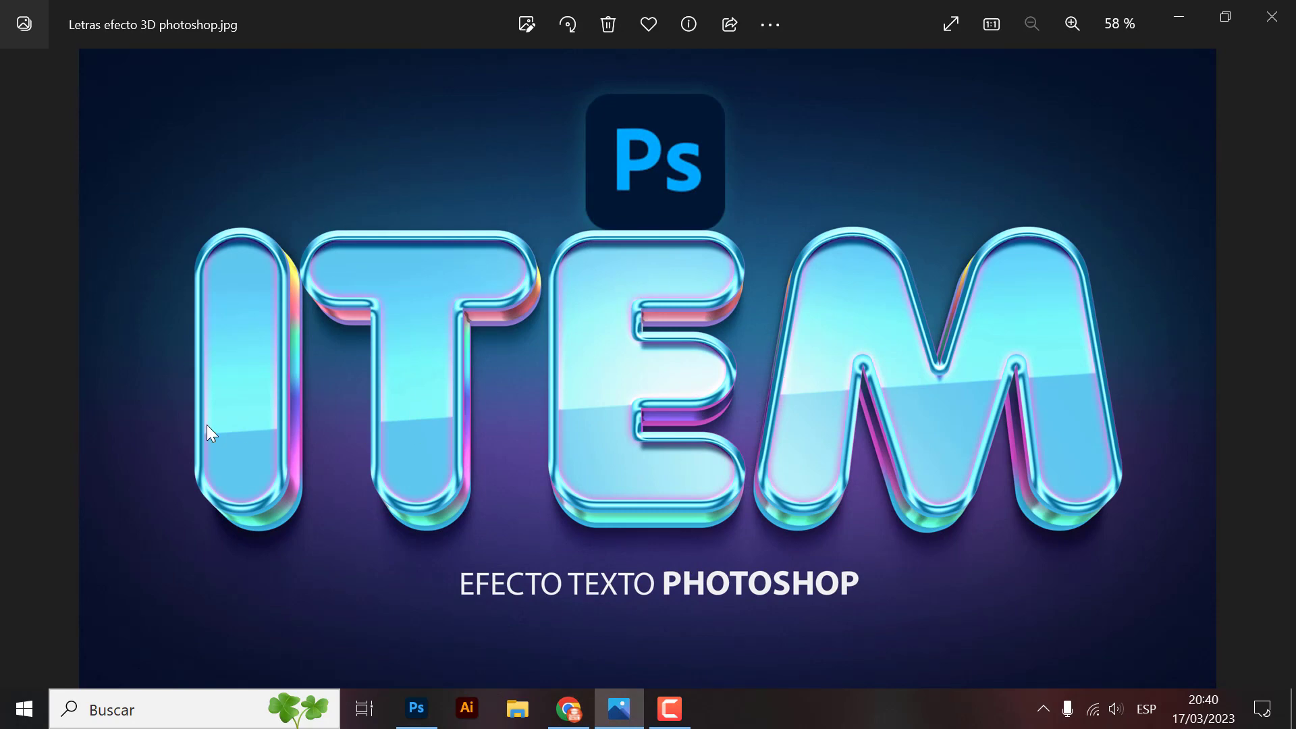
- Install the Anja Eliane font, replacing the existing copy, then close the Font Viewer
click(1175, 18)
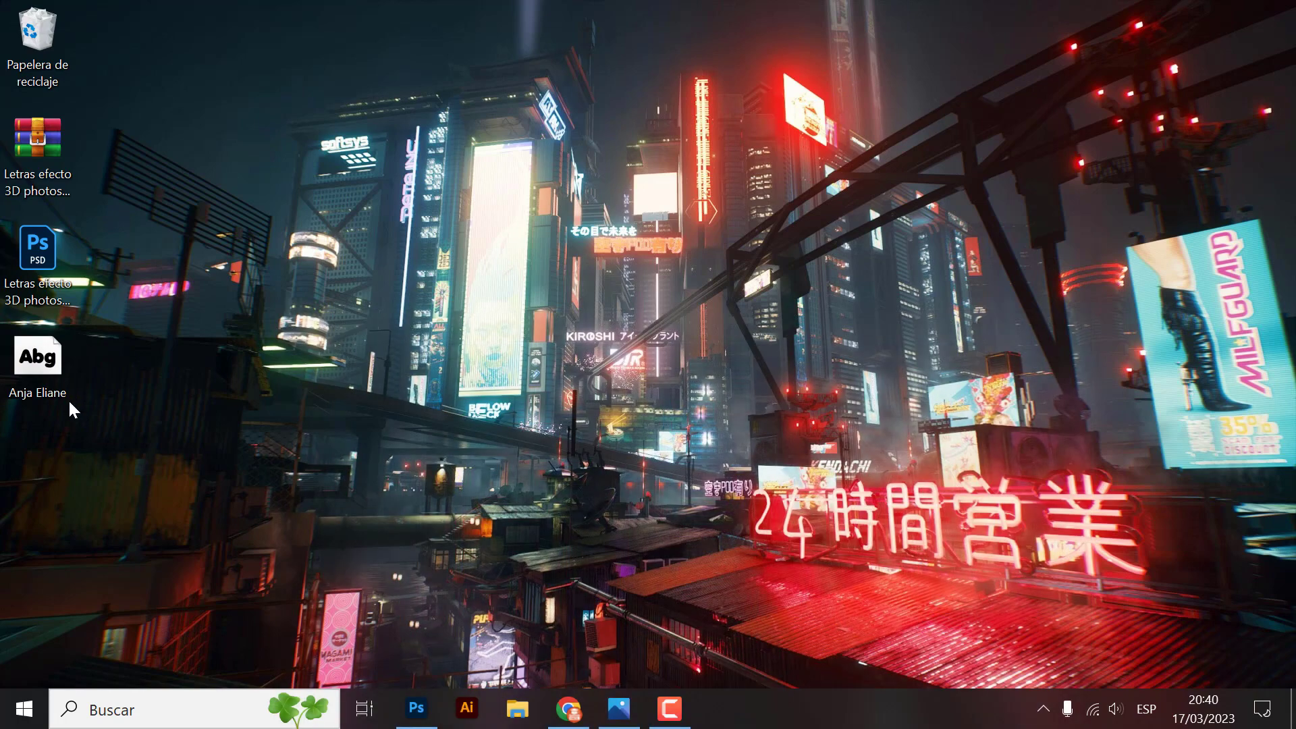
double_click(46, 372)
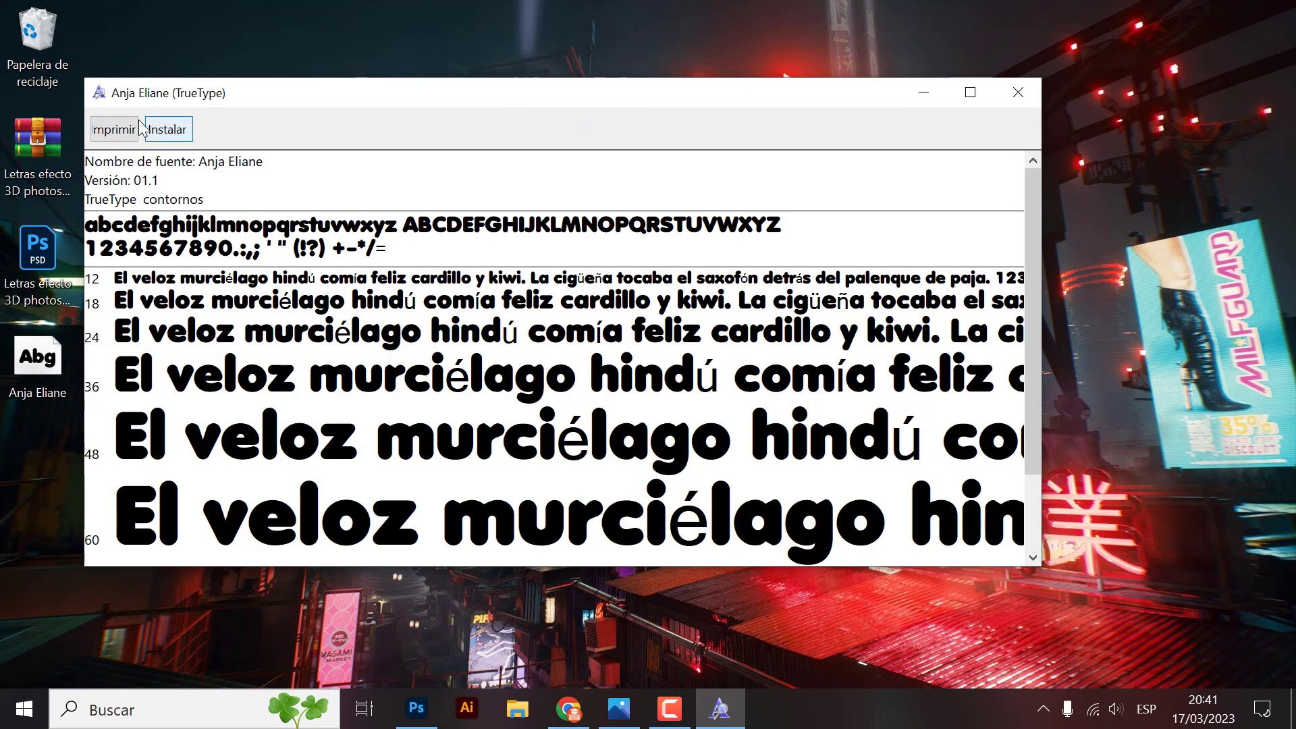
click(167, 130)
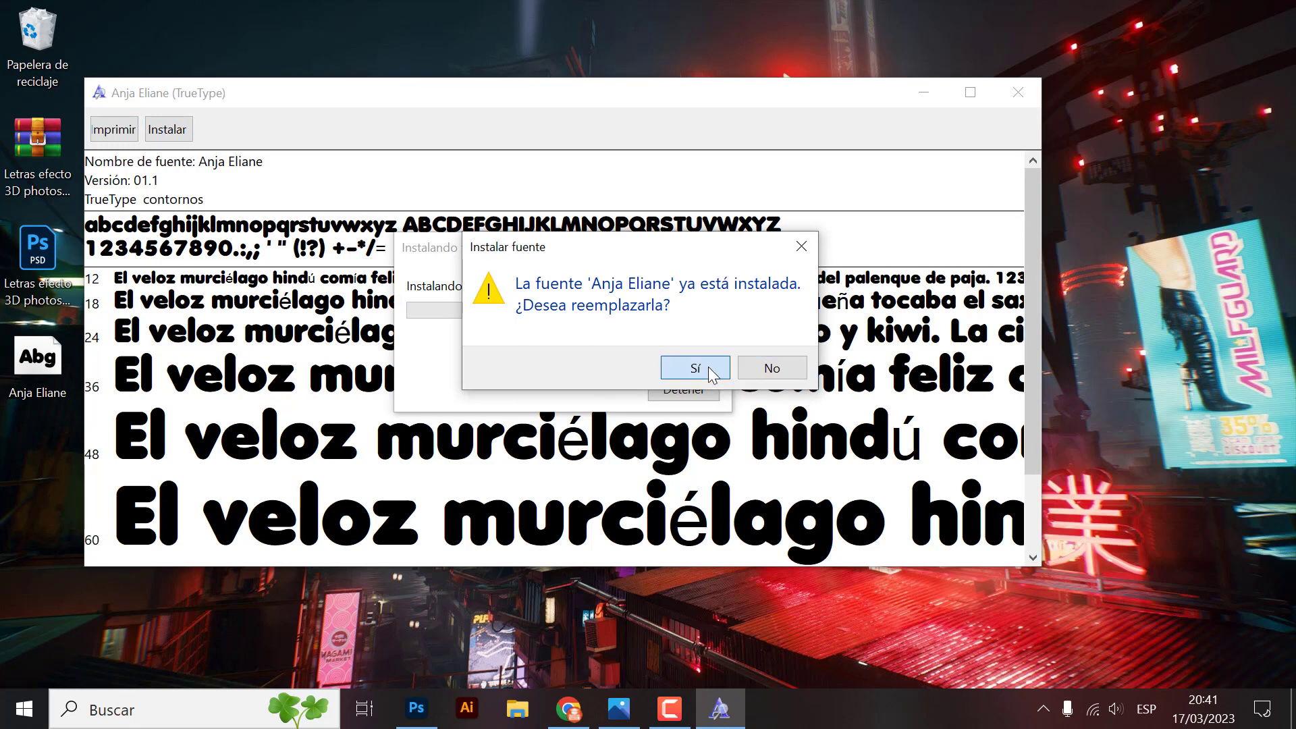
click(702, 368)
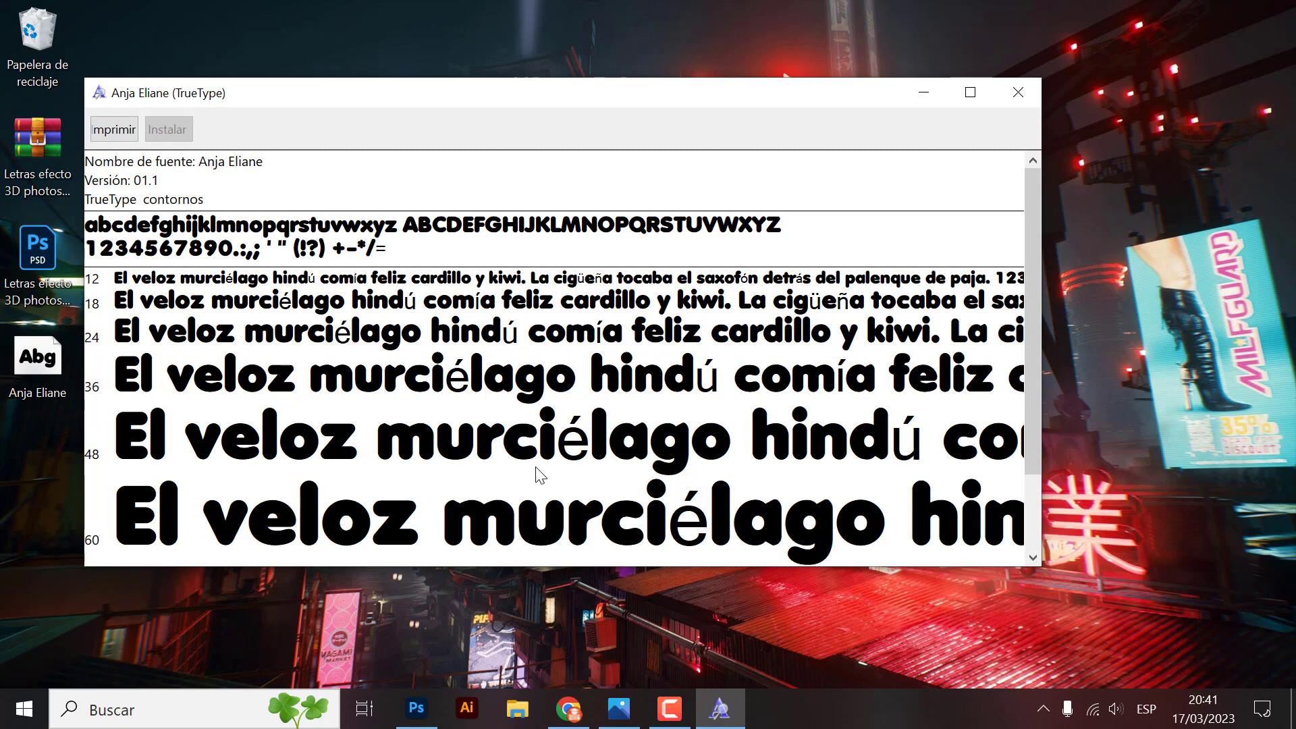
click(1020, 93)
click(41, 318)
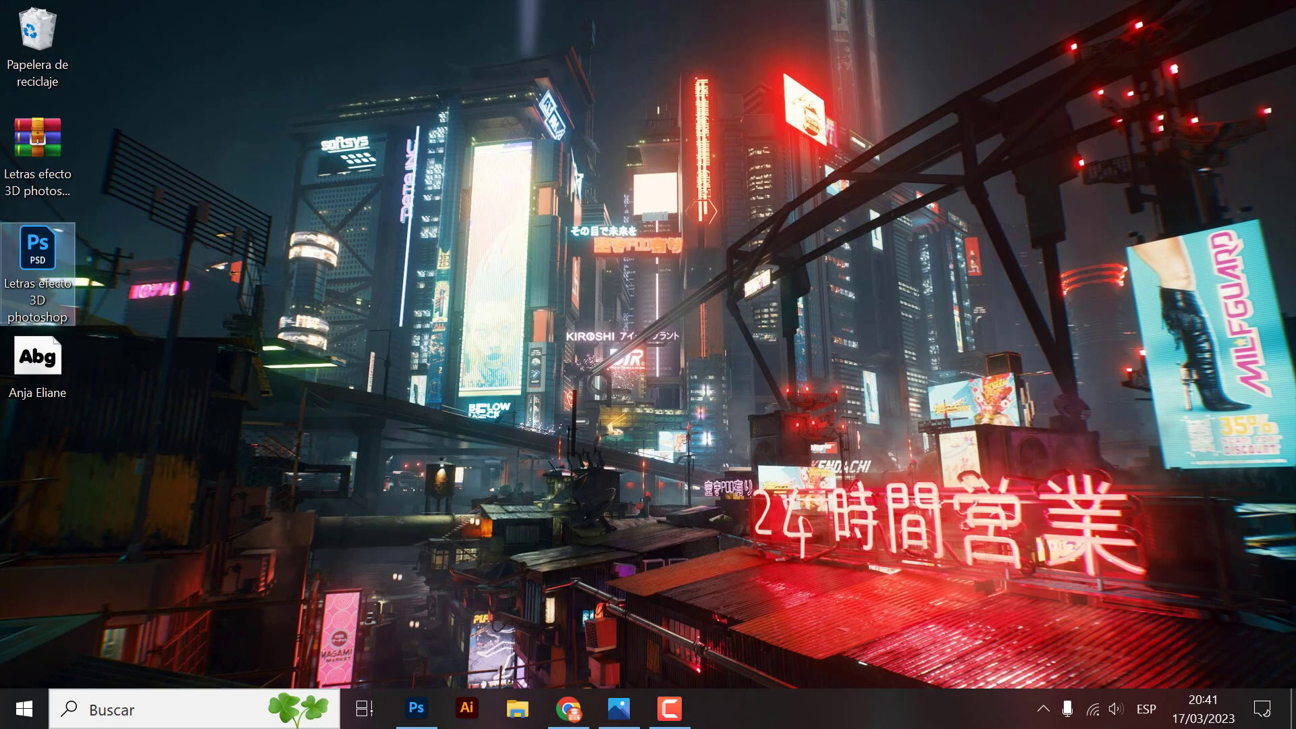
- Open Letras efecto 3D photoshop.psd from the desktop, keeping its embedded sRGB profile
click(422, 717)
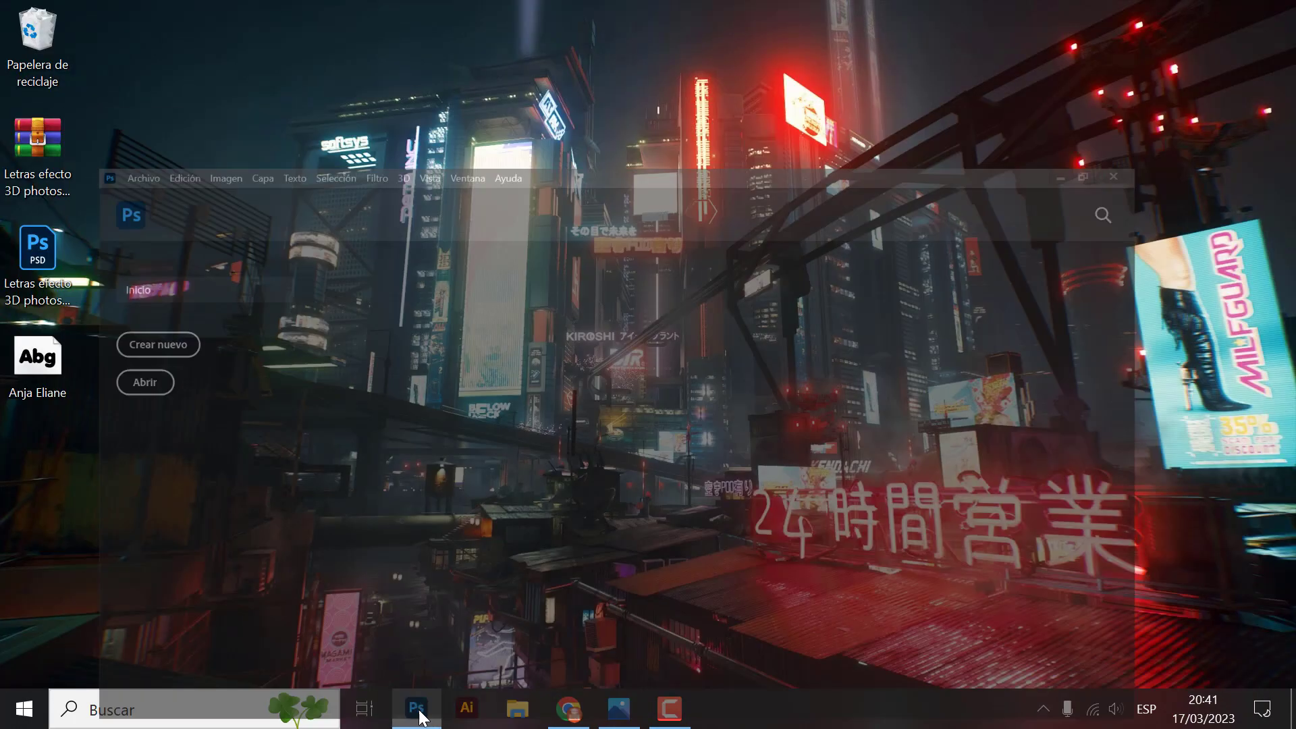
click(421, 715)
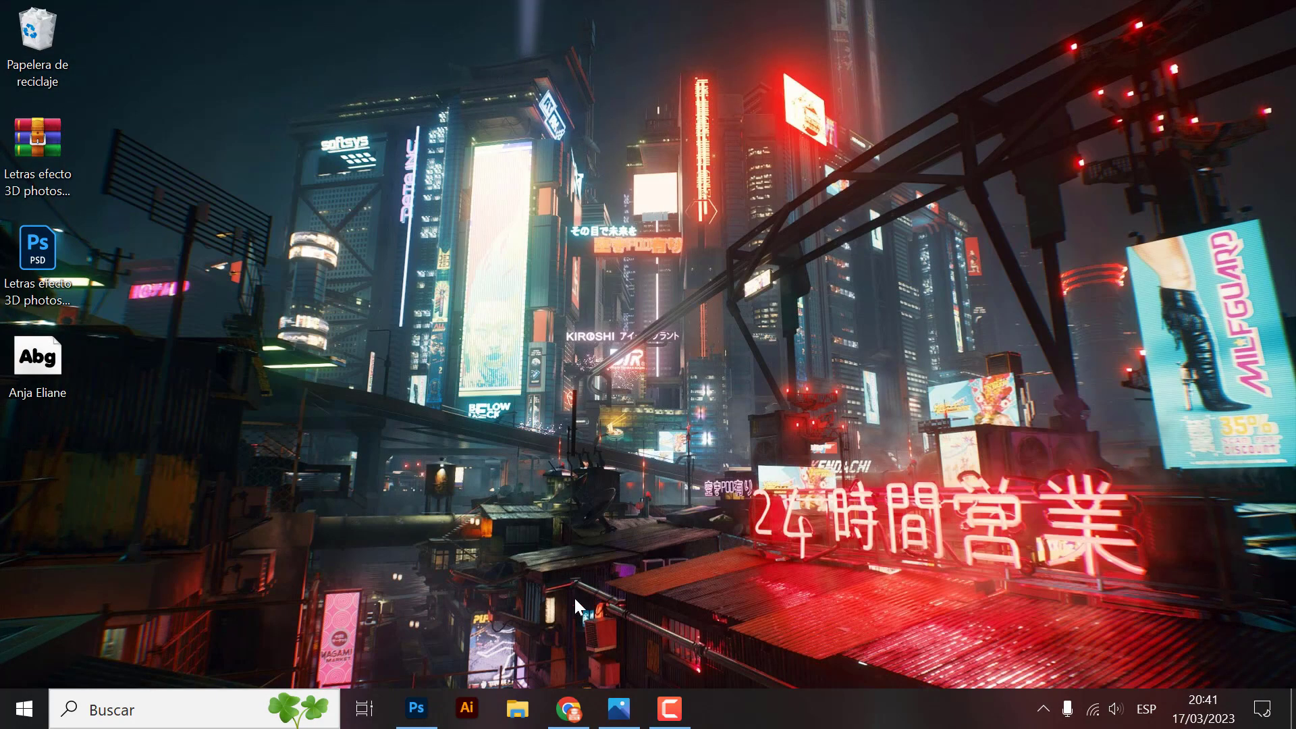
double_click(39, 253)
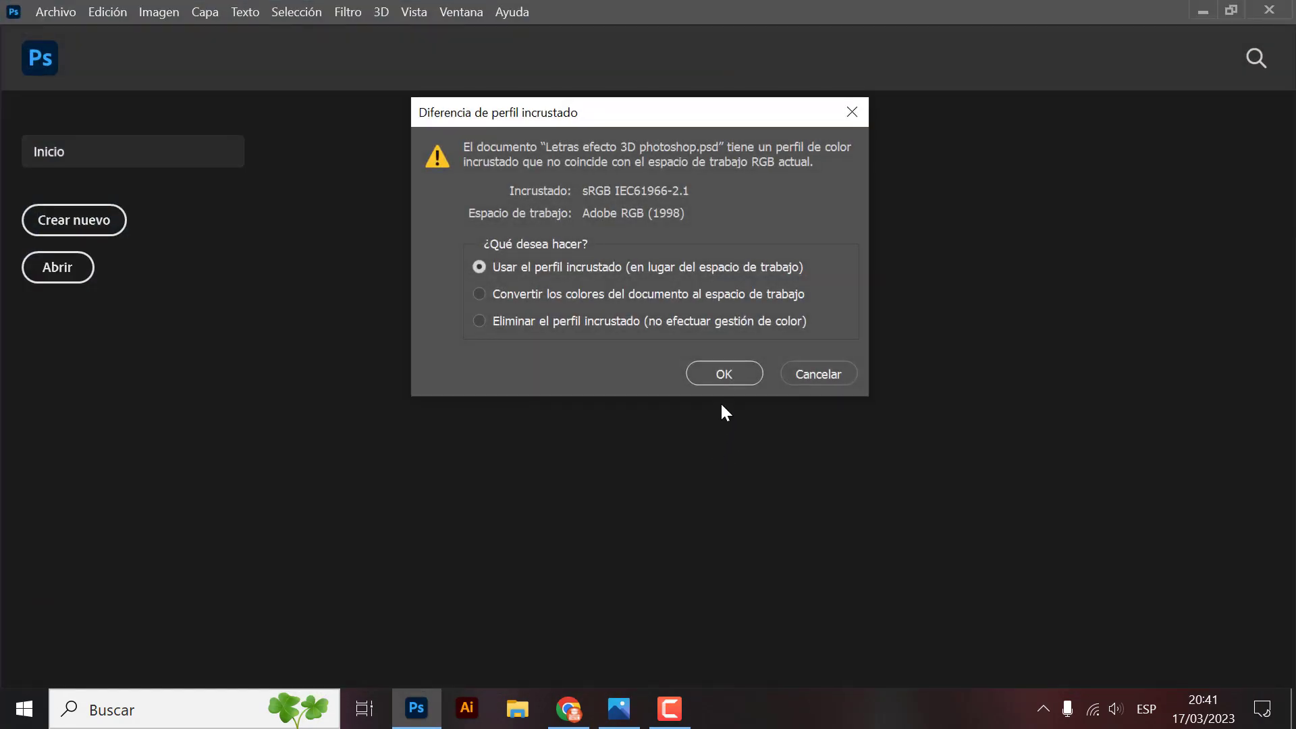
click(730, 373)
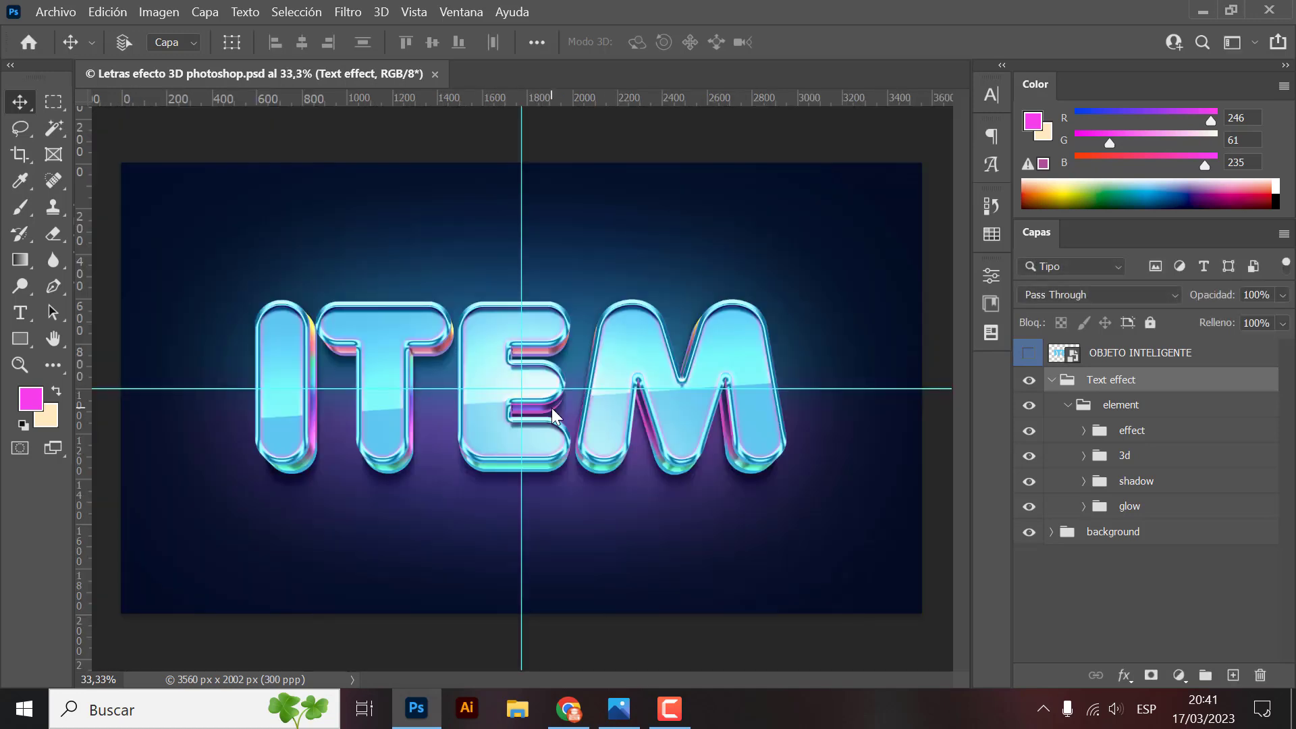
- Hide the guides over the ITEM artwork and restore the Layers panel via Ventana > Capas
key(ctrl+h)
key(ctrl+h)
key(h)
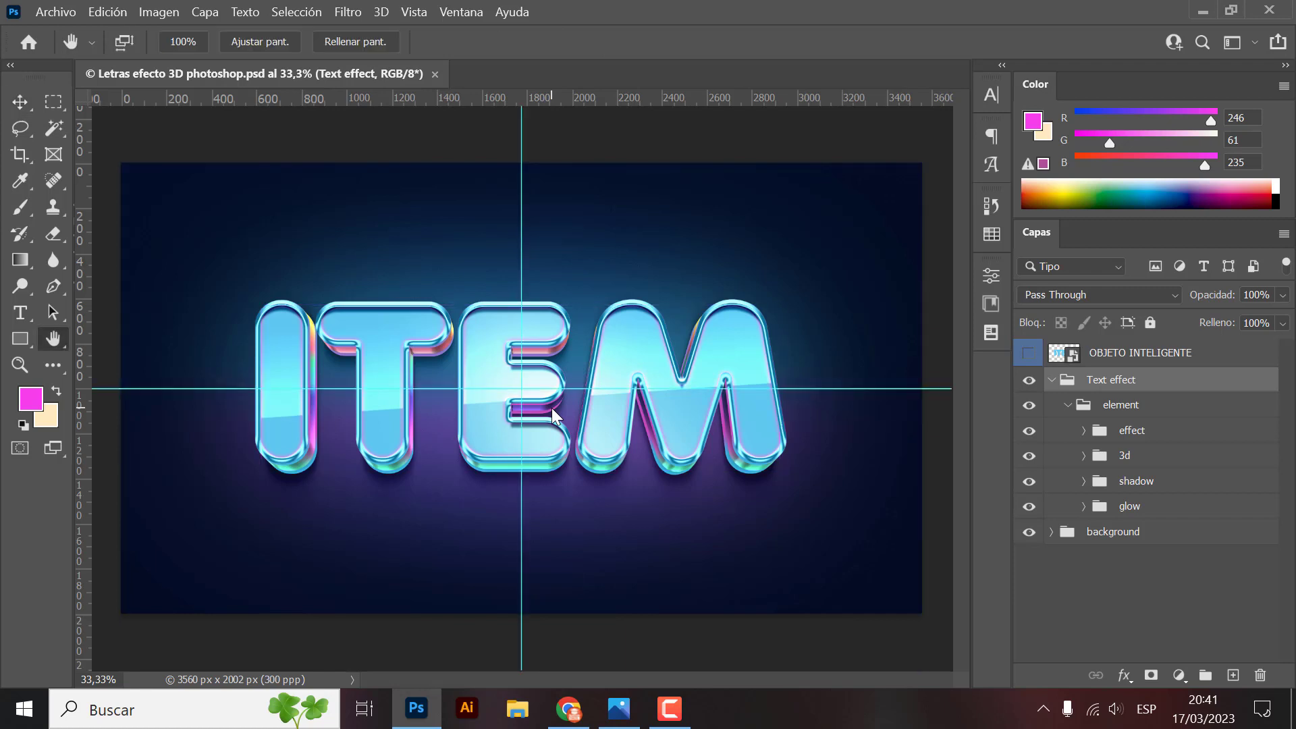
key(ctrl+h)
key(ctrl+h)
key(ctrl+h)
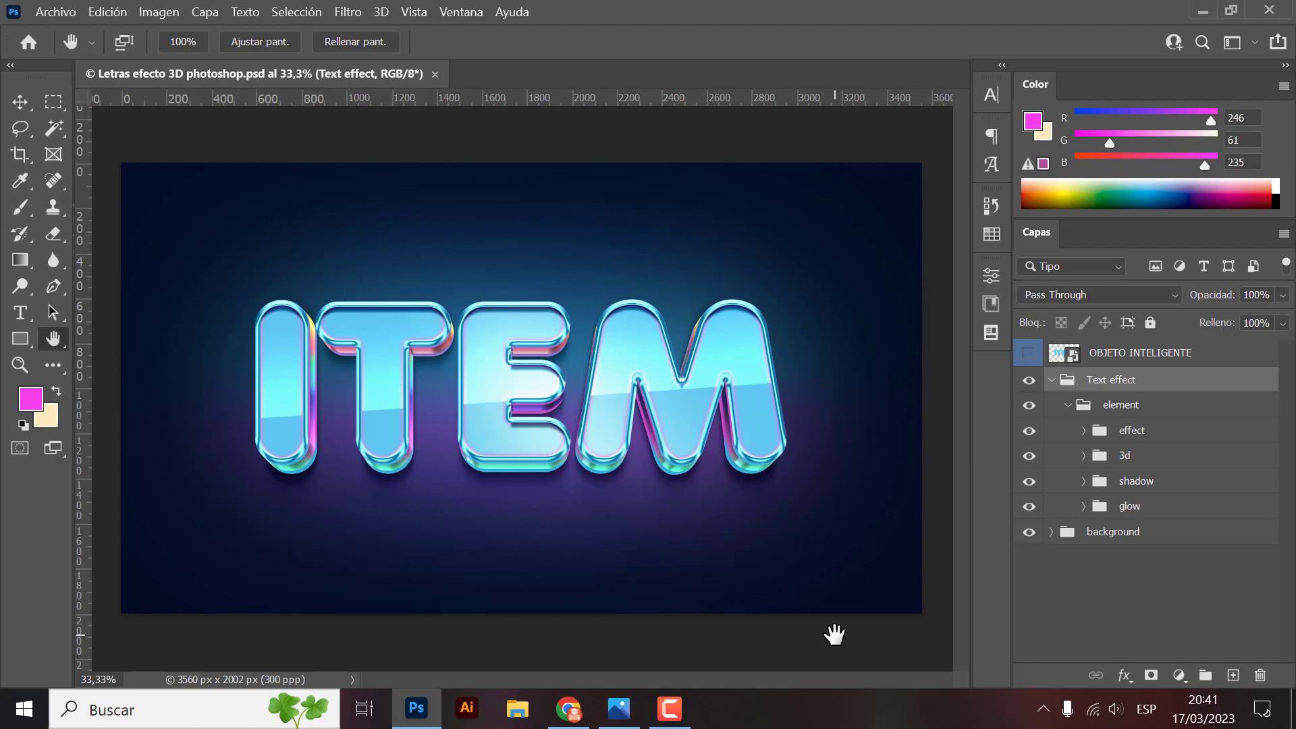
key(ctrl+h)
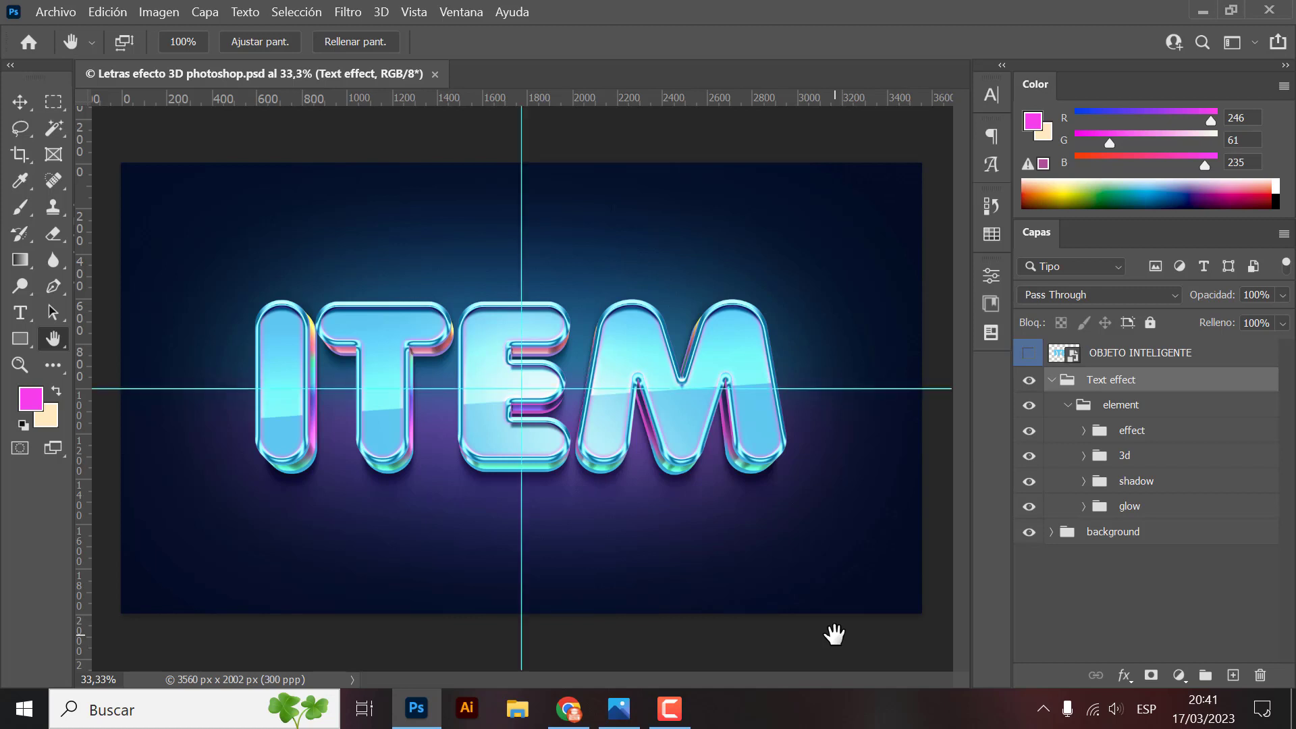
key(ctrl+h)
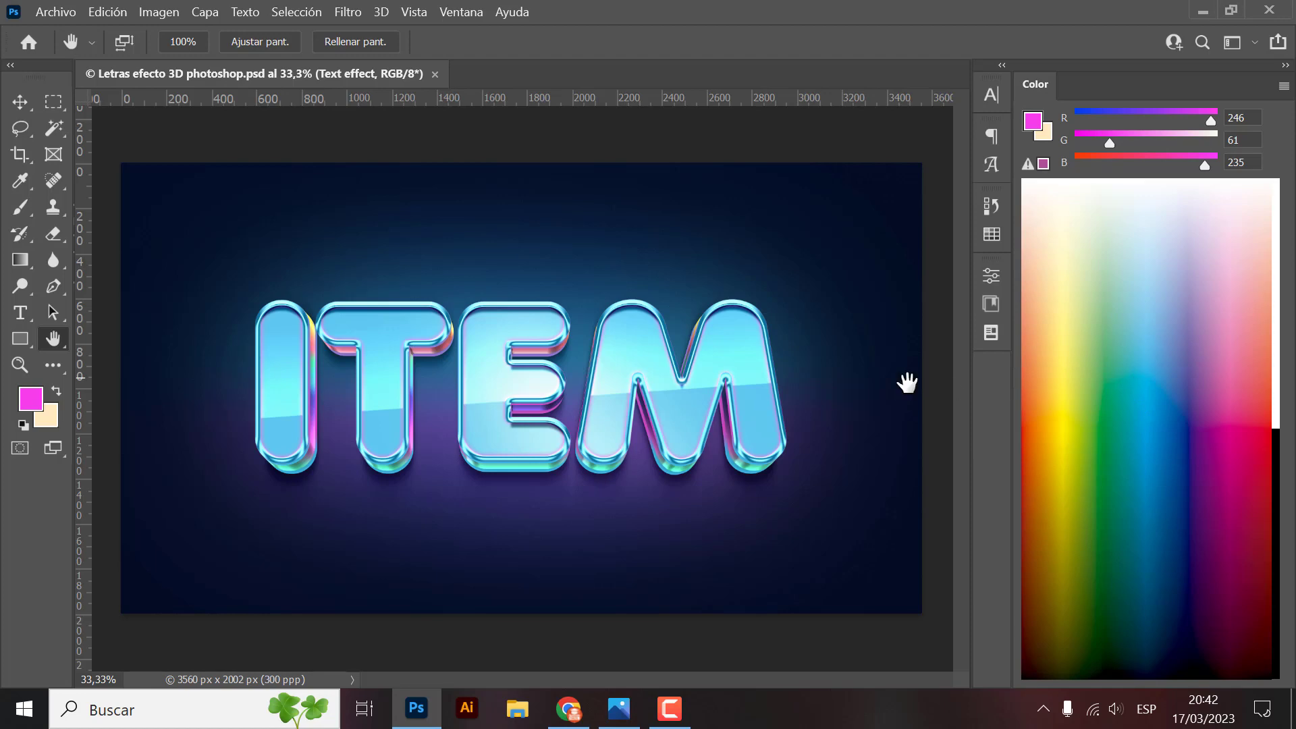
click(472, 18)
click(548, 230)
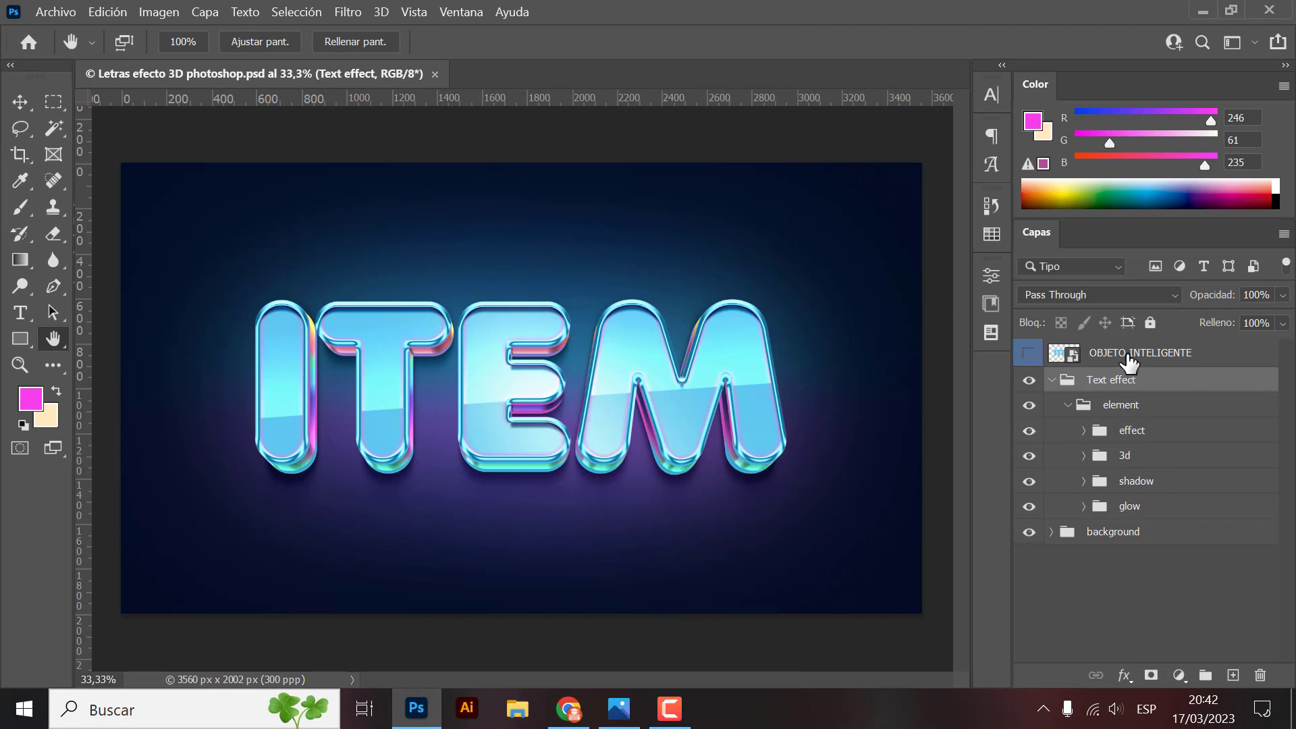
click(1129, 362)
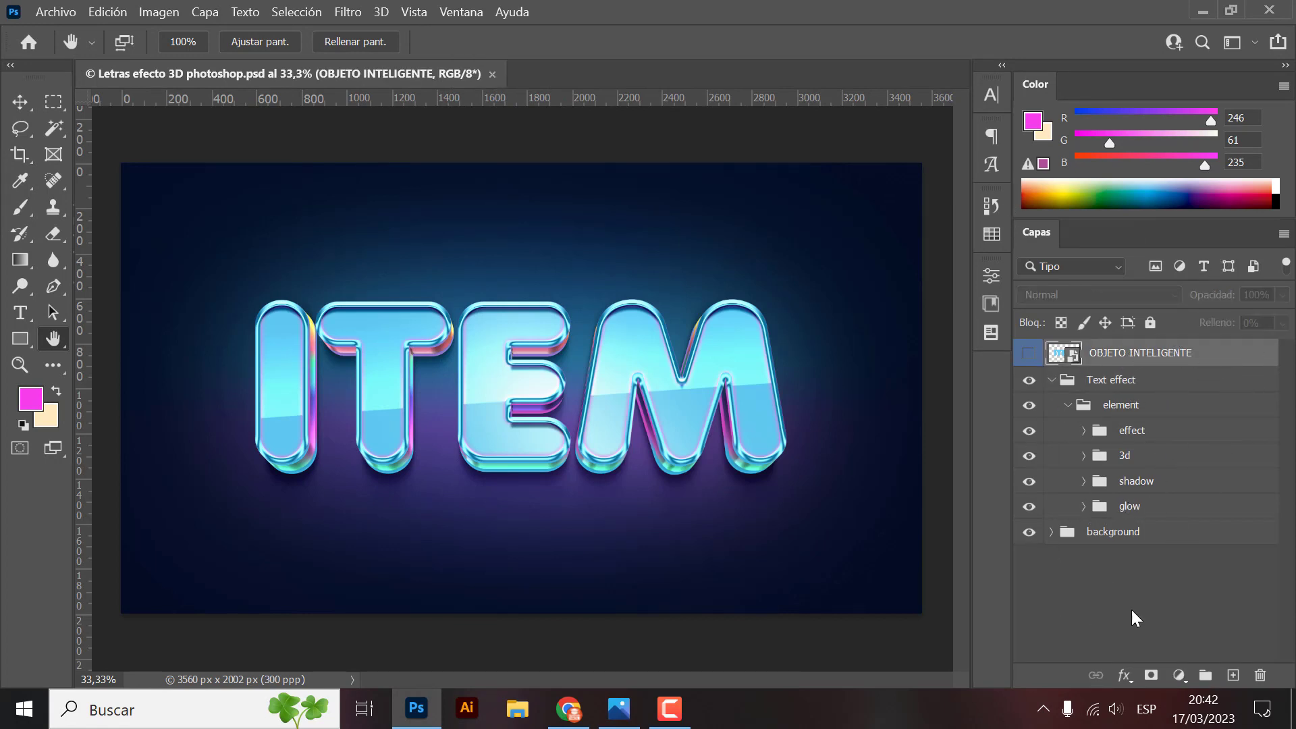
click(1029, 381)
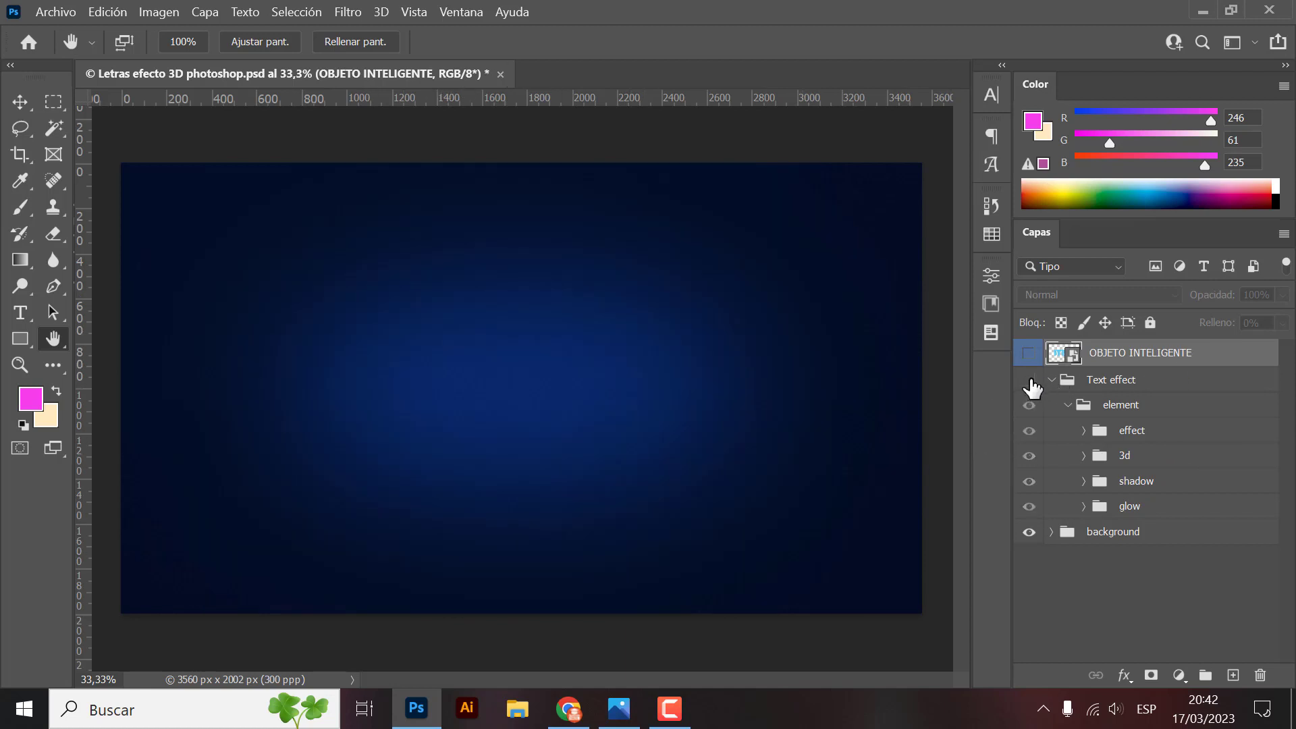
click(1051, 380)
click(1052, 380)
click(1029, 380)
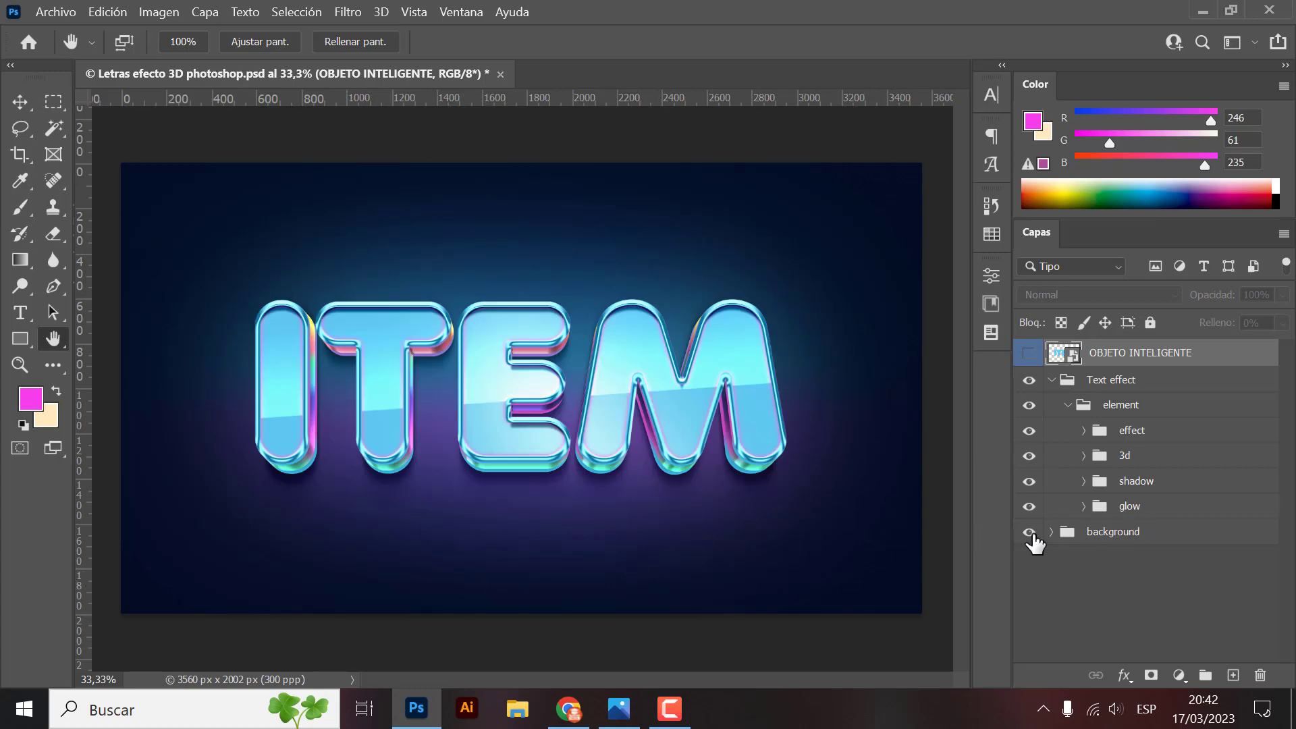
click(1029, 532)
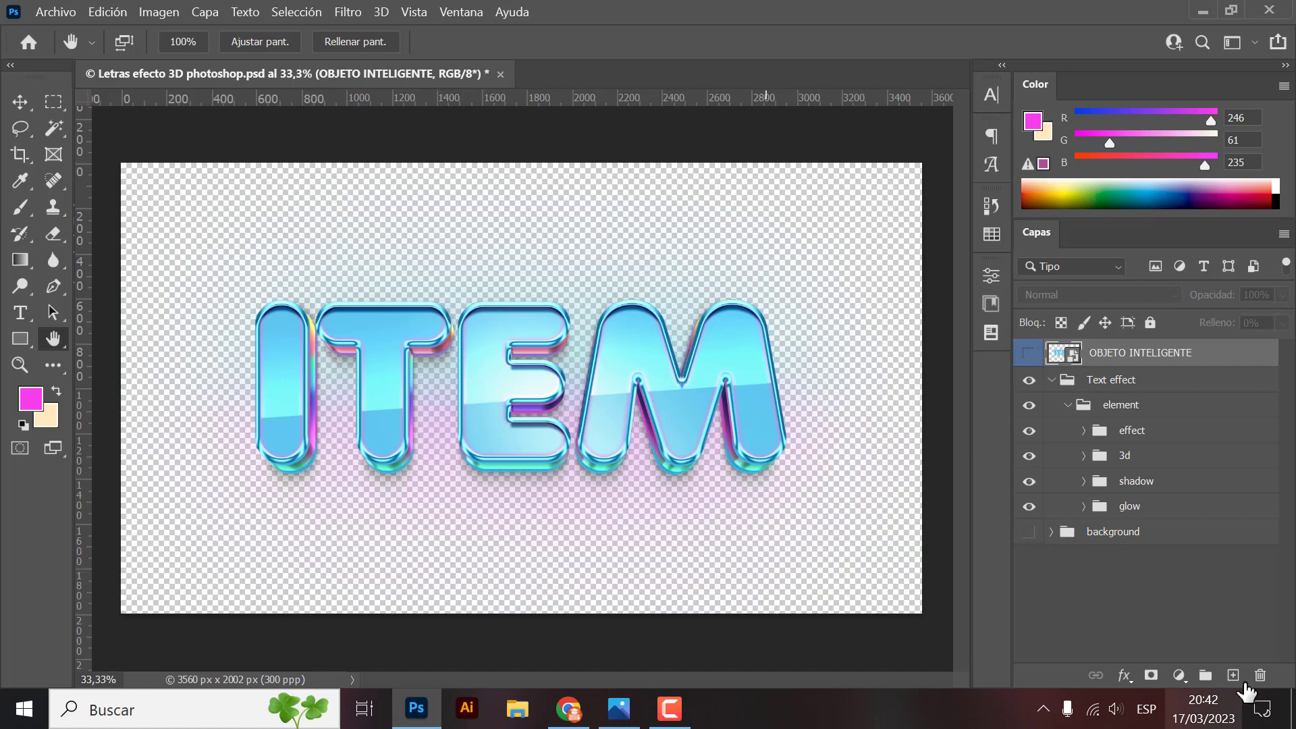
click(1029, 532)
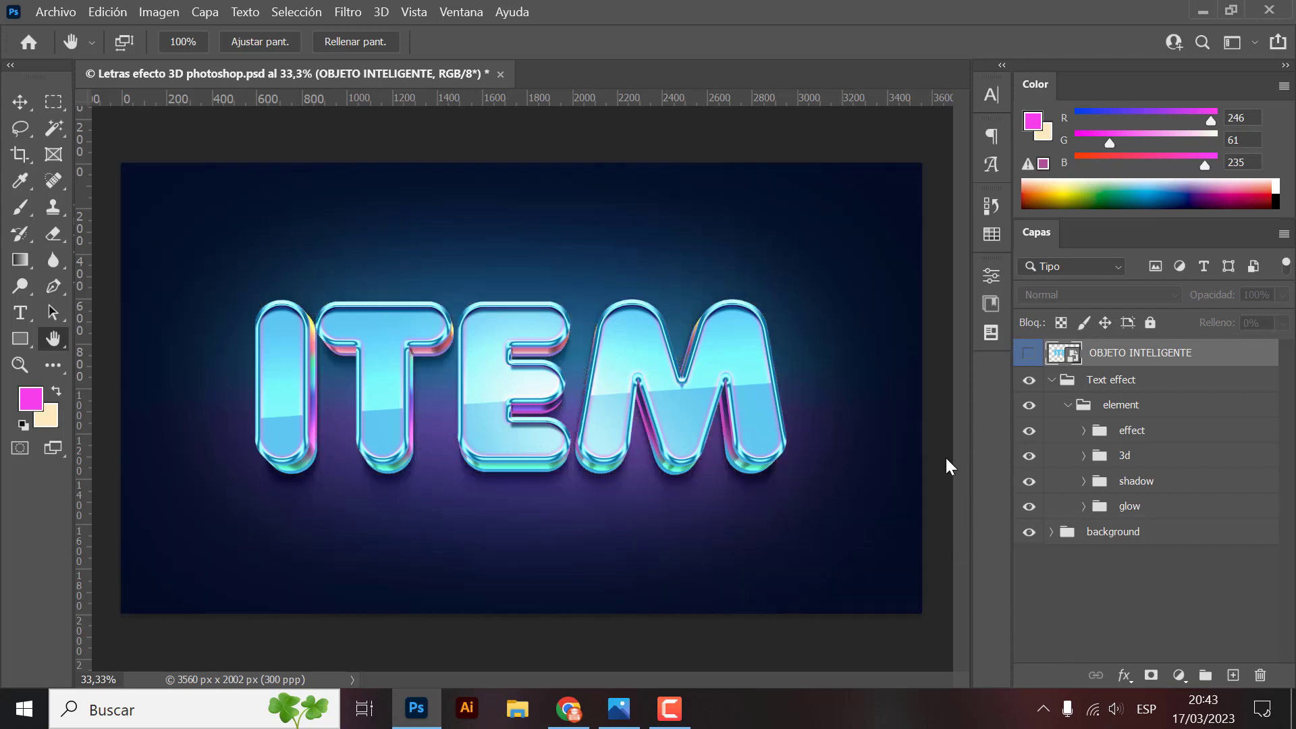
- Open the OBJETO INTELIGENTE smart object's contents, keeping the embedded colour profile
double_click(1058, 355)
click(726, 372)
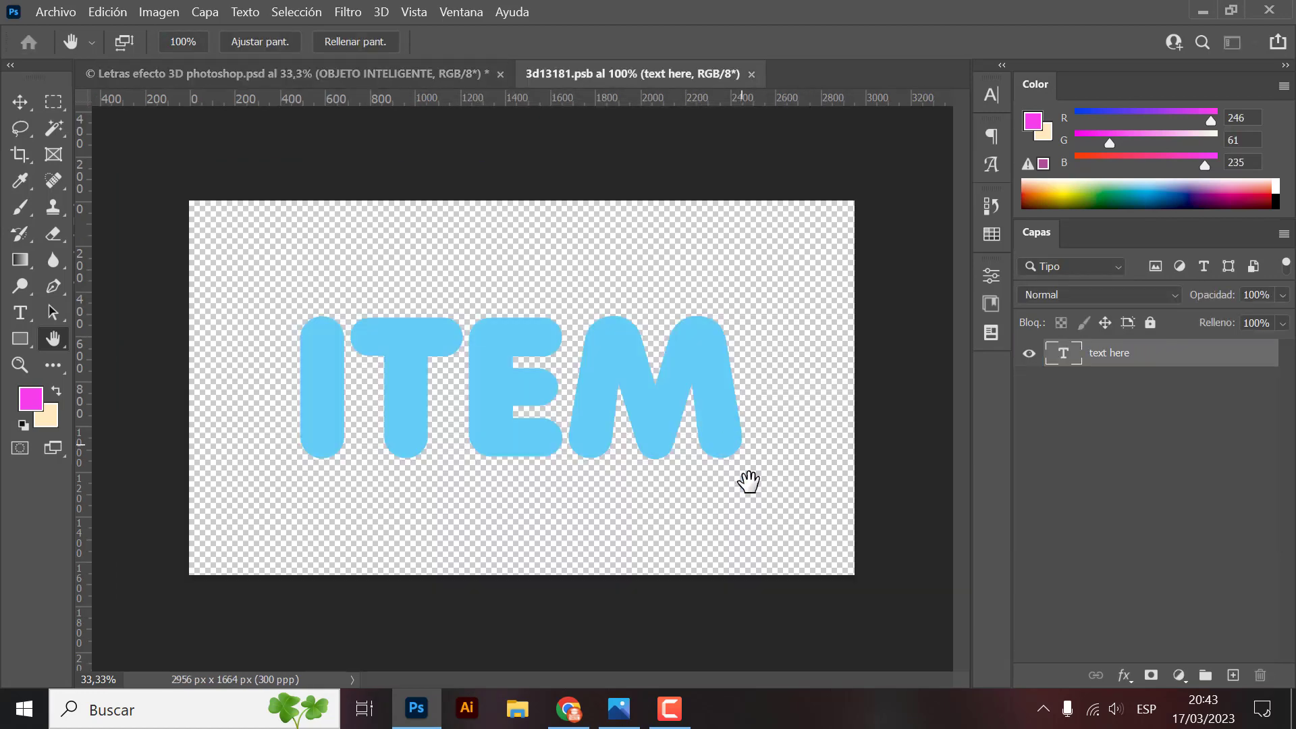
click(379, 76)
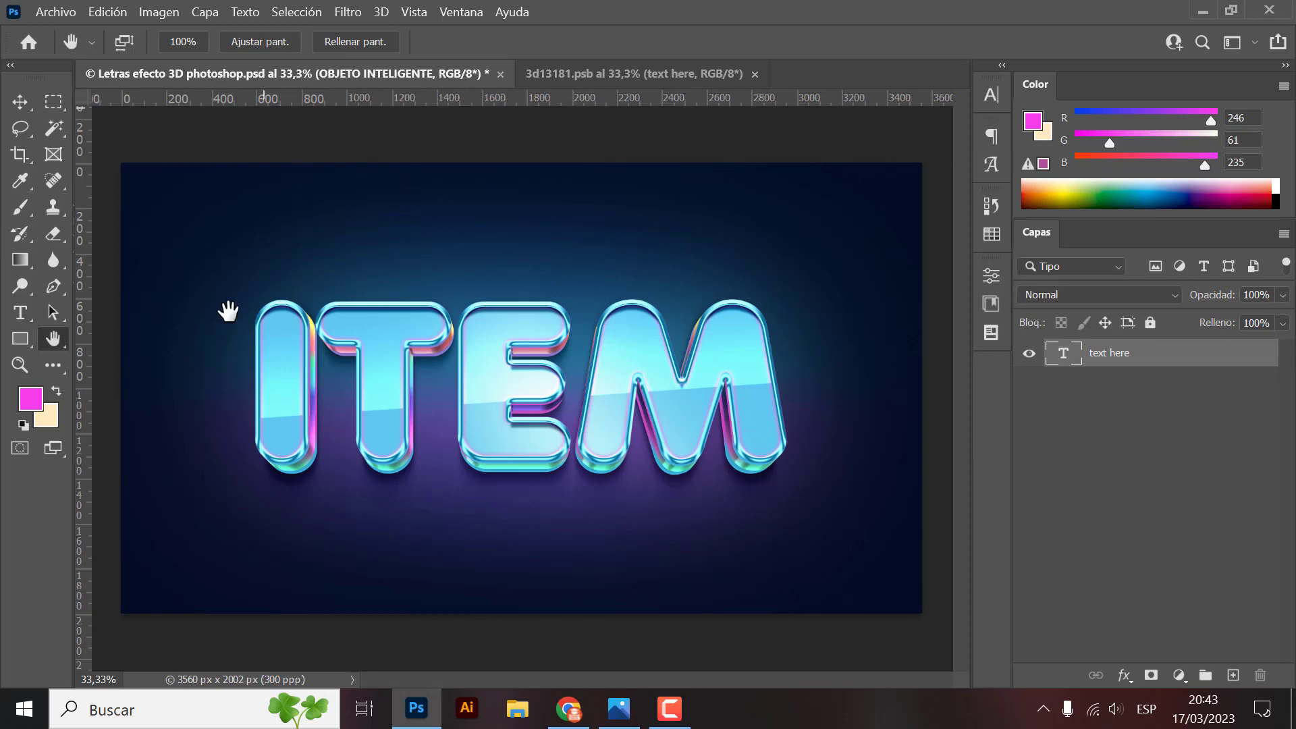
click(611, 75)
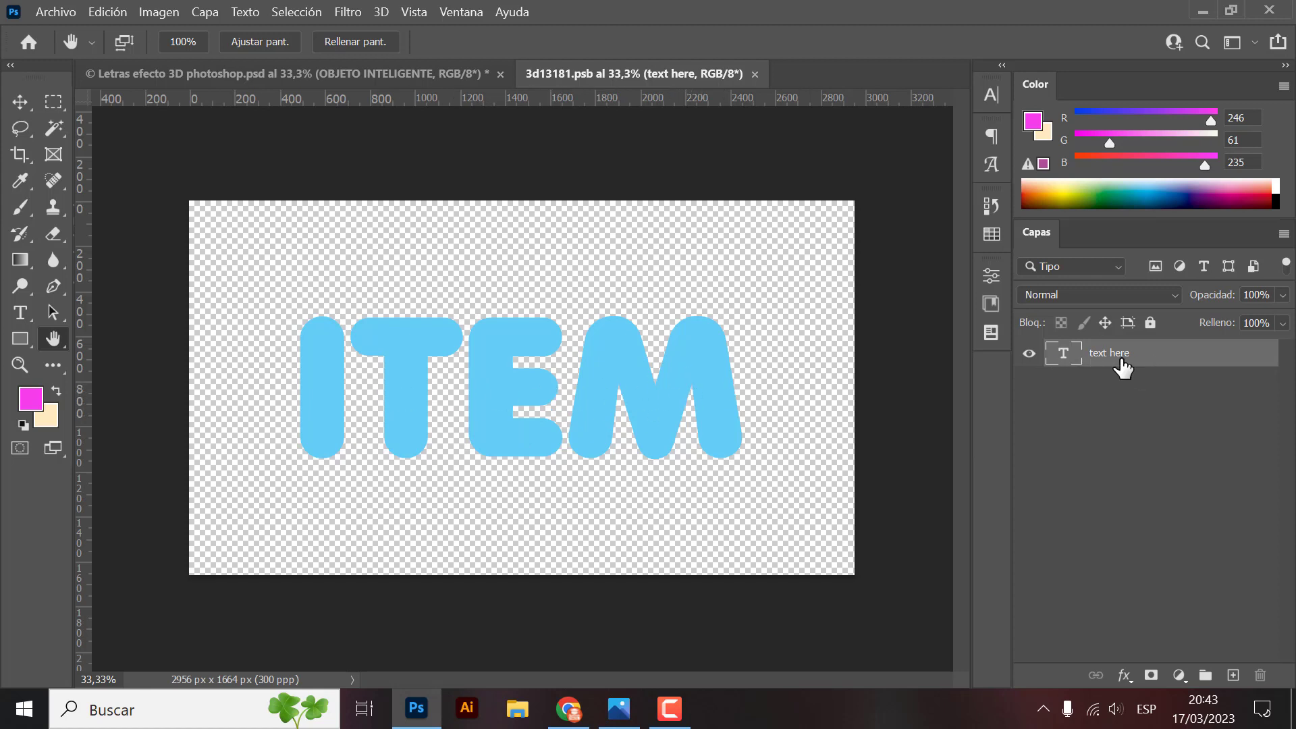
click(338, 74)
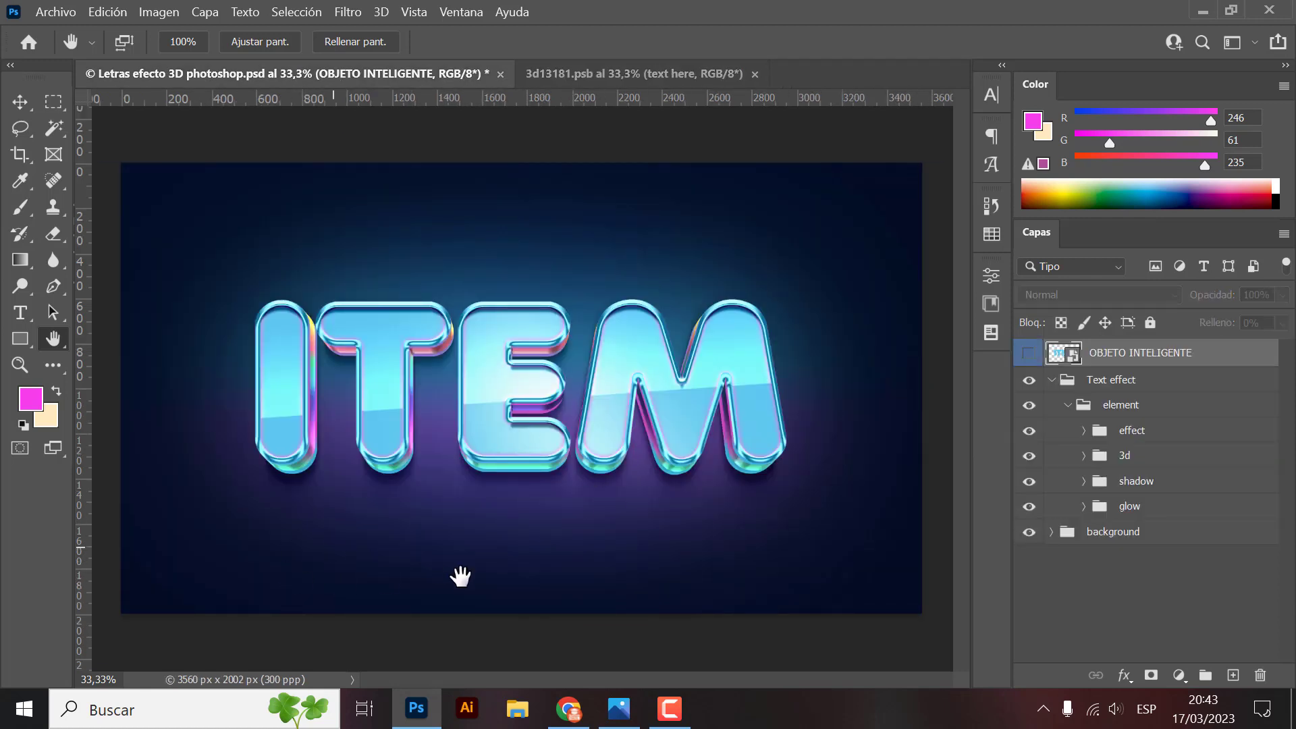
click(634, 74)
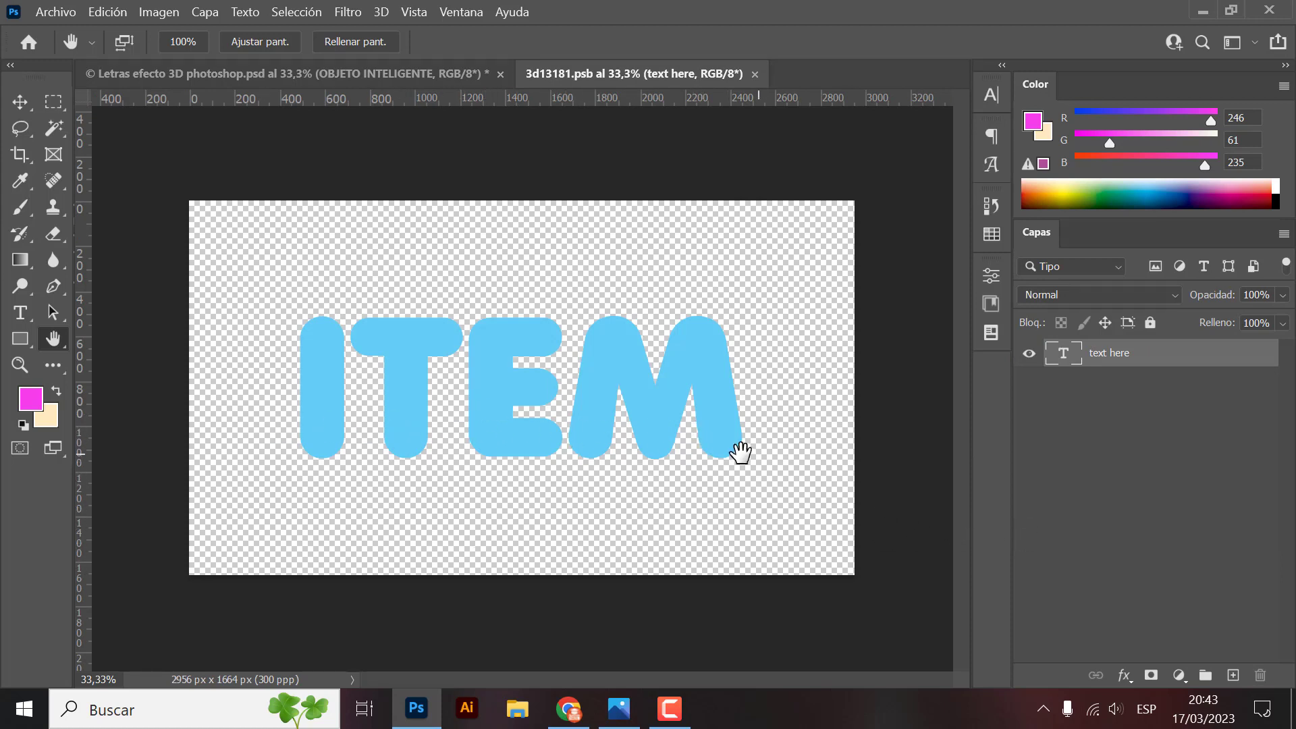
- Replace the word ITEM with TEXTO in the smart object's text layer and commit
click(20, 101)
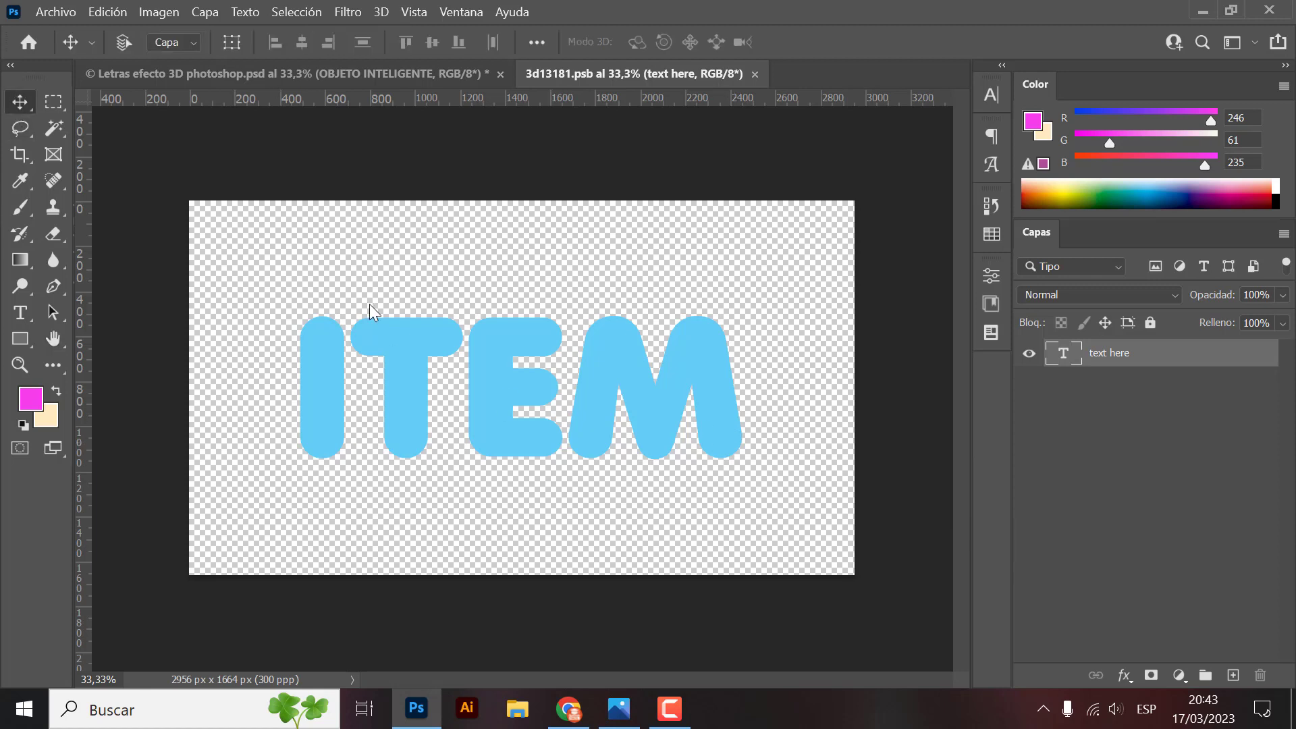
double_click(504, 403)
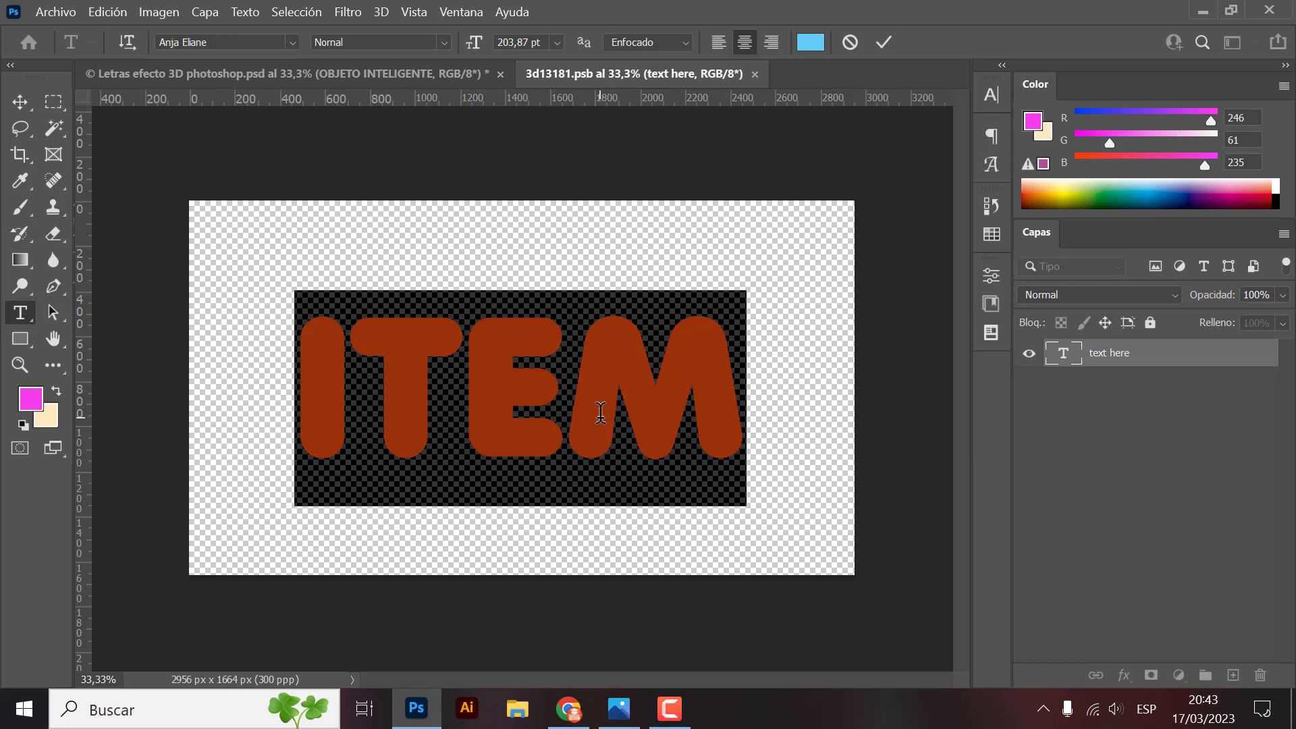
text(TEXTO)
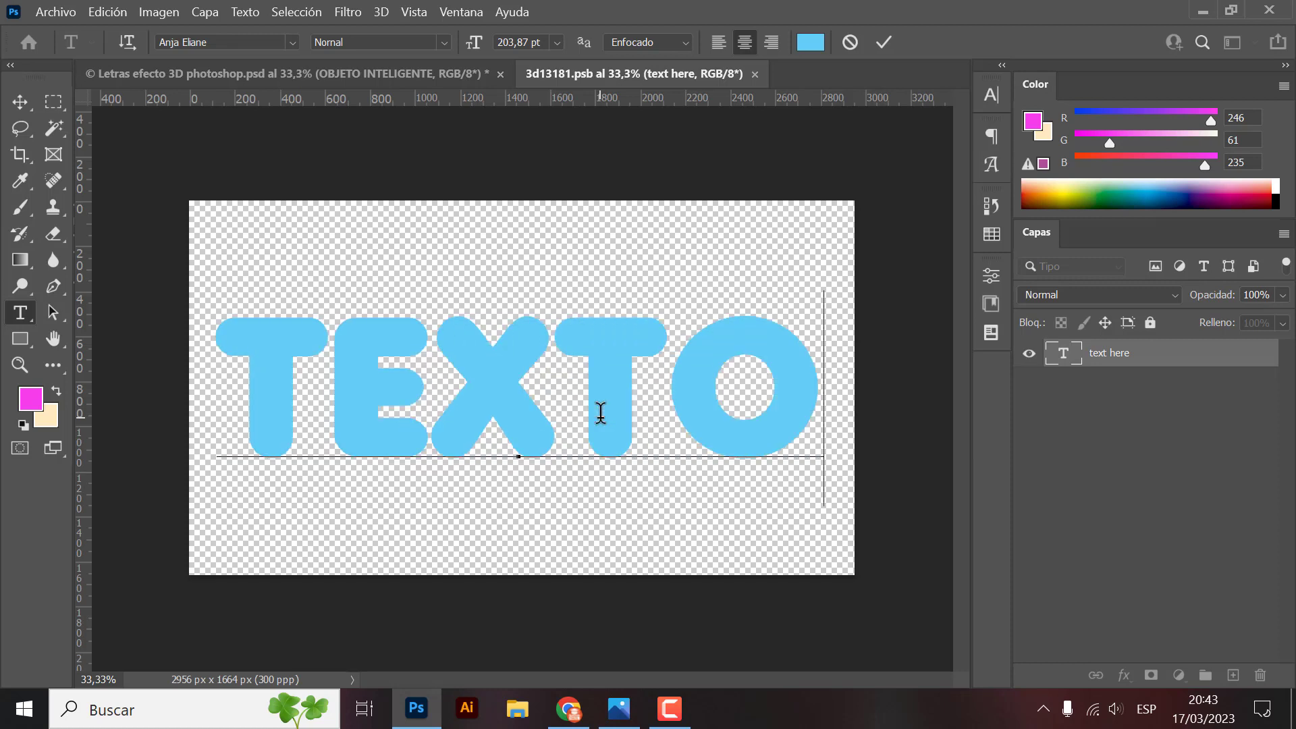
click(20, 100)
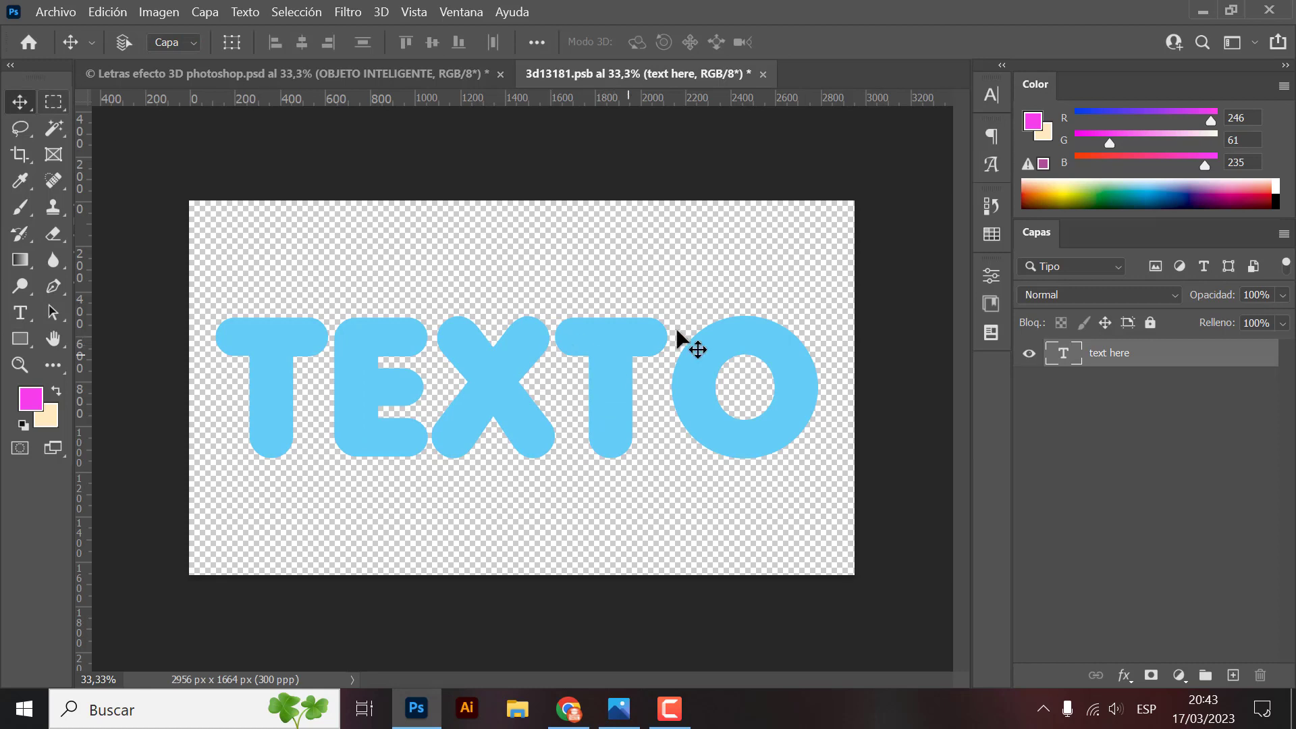
click(405, 76)
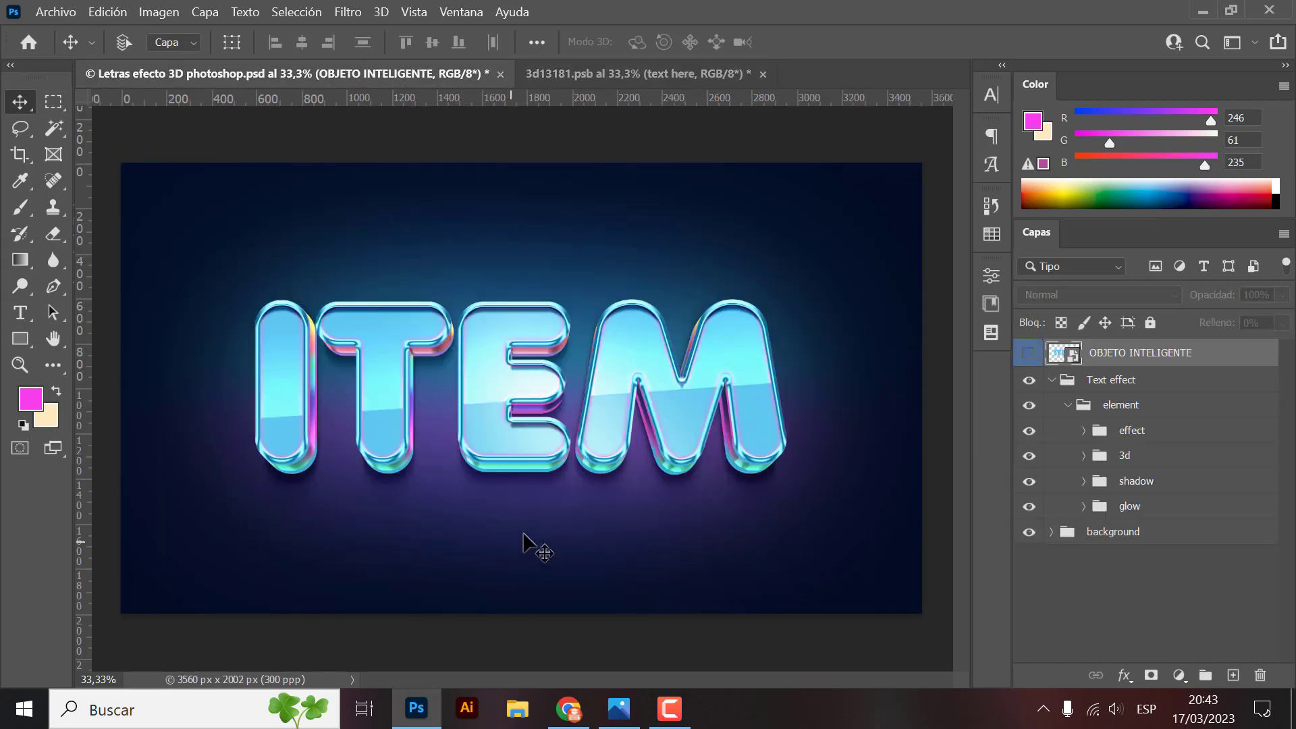
click(638, 75)
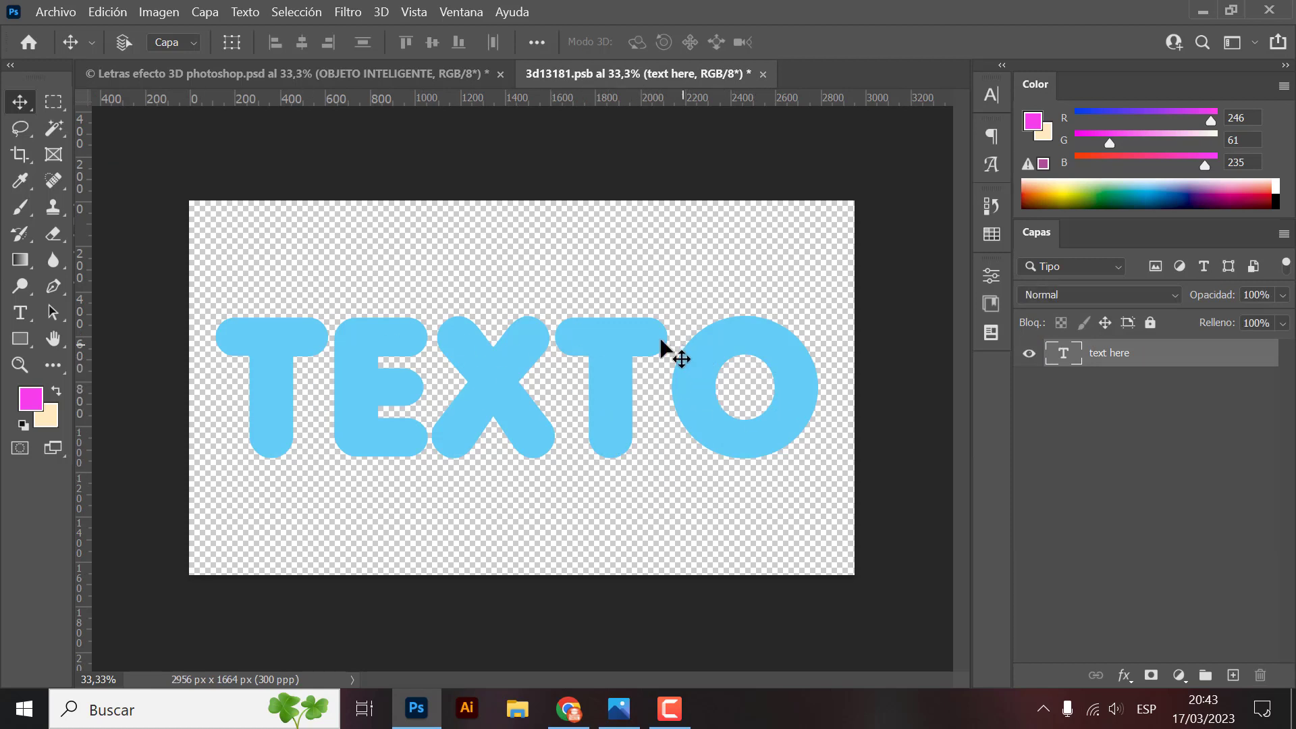
- Save the .psb contents with Archivo > Guardar and confirm the main design shows TEXTO
click(54, 12)
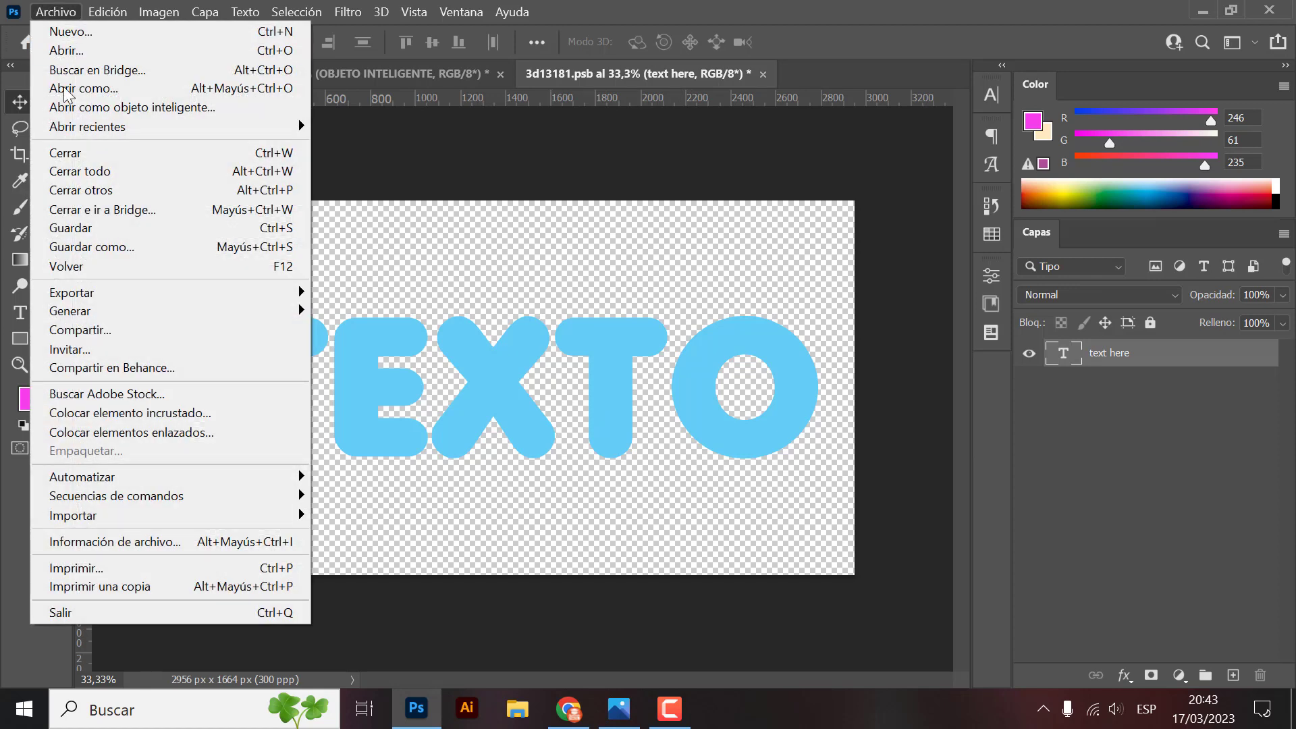
click(74, 227)
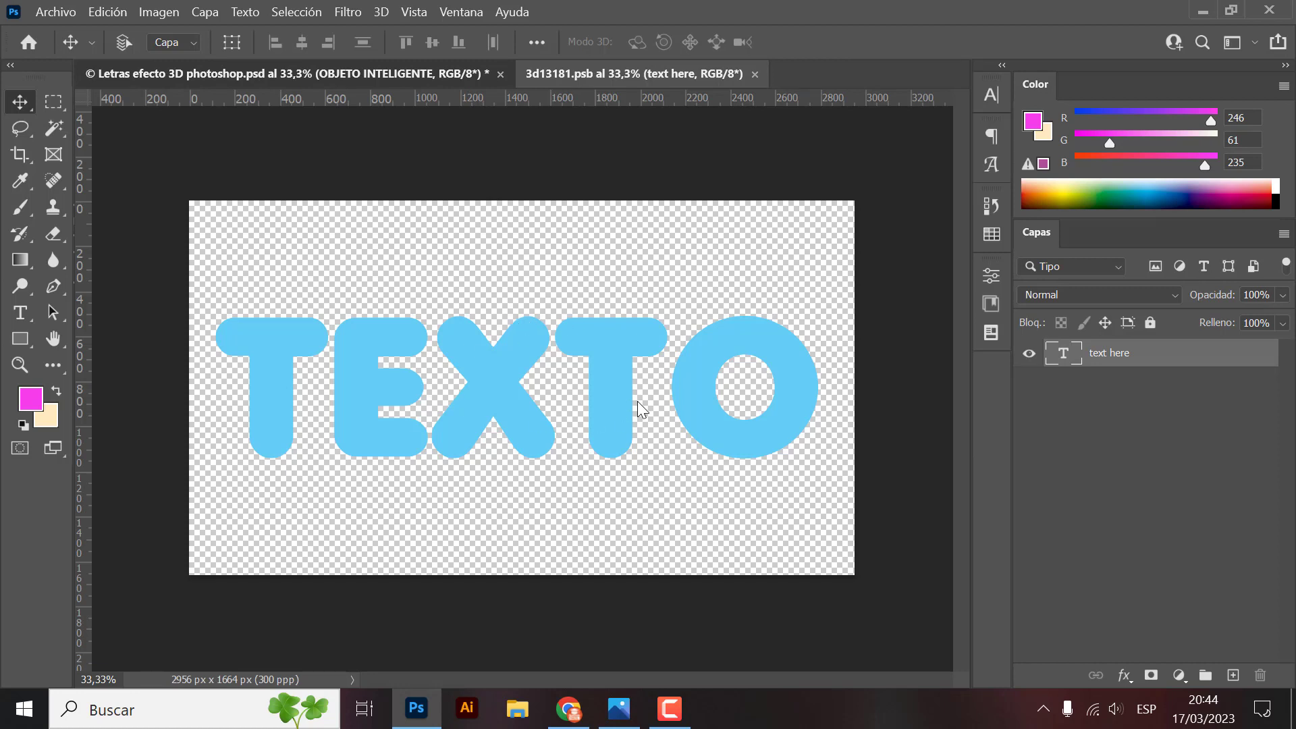
key(ctrl+Tab)
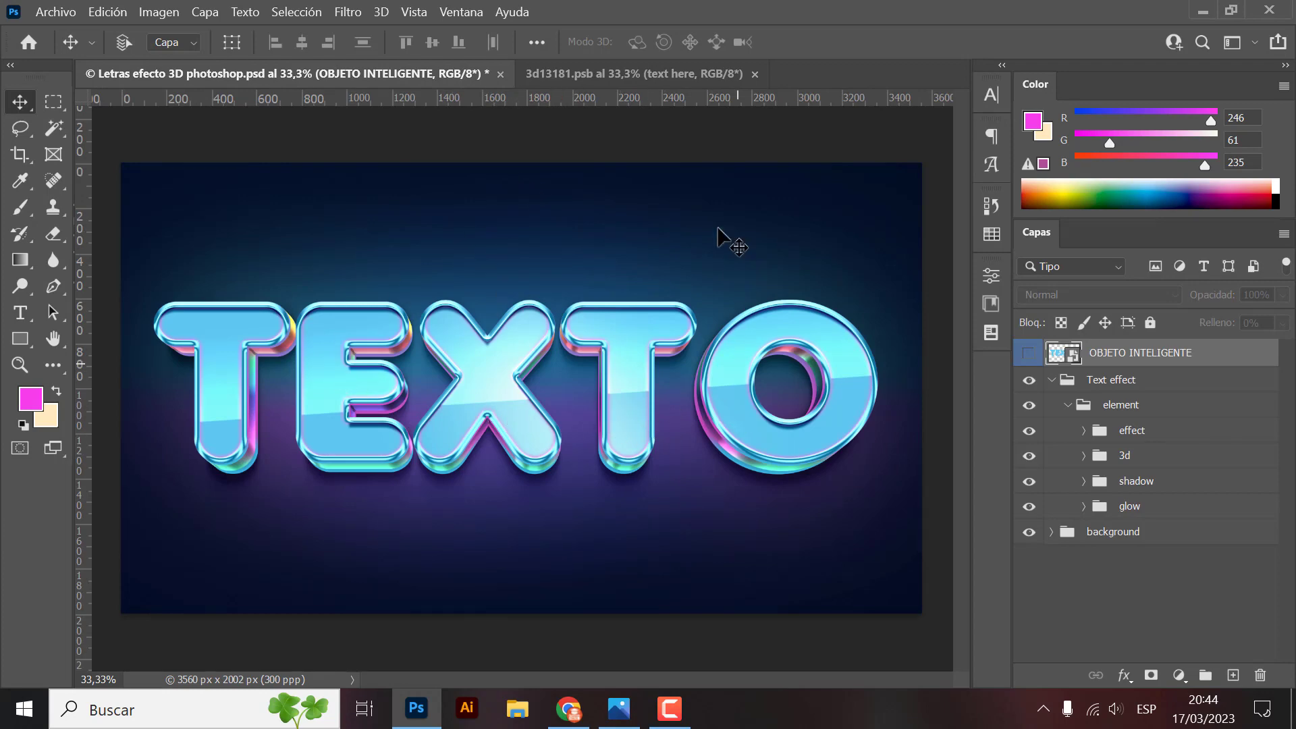
click(646, 70)
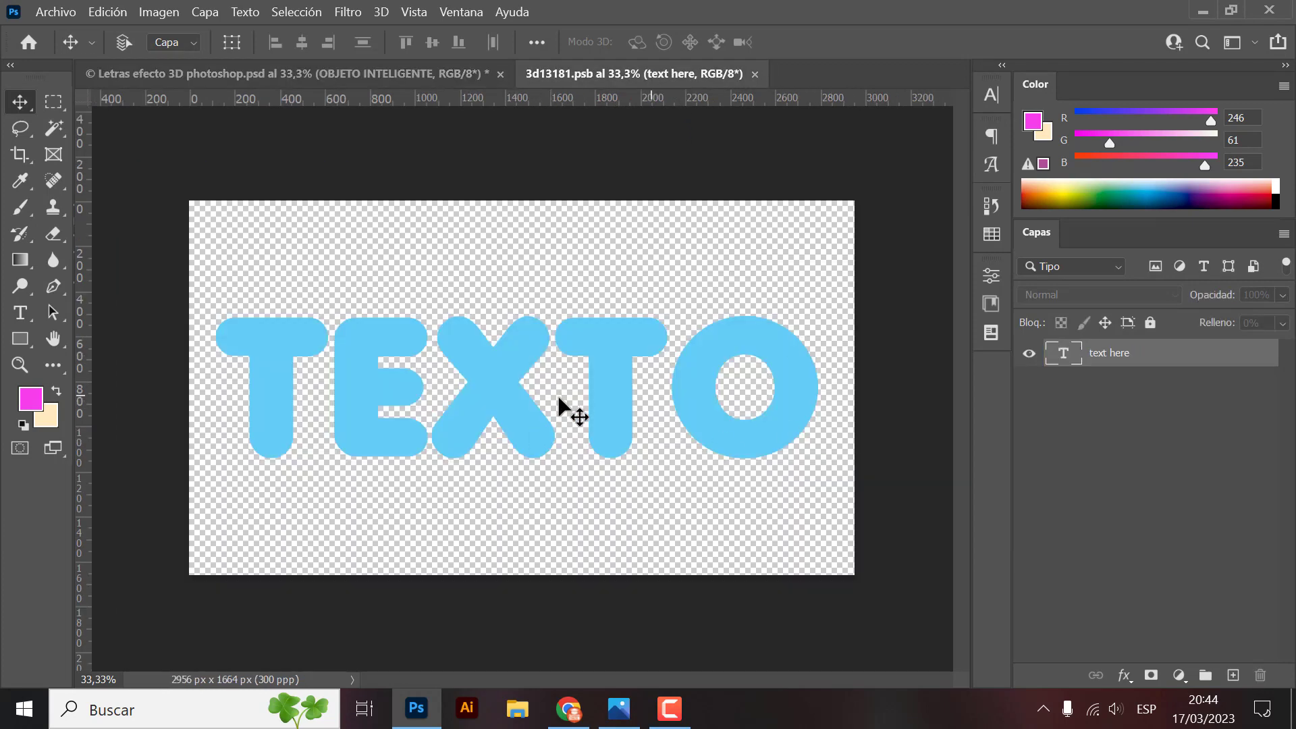
- Scale the TEXTO lettering to about 91%, nudge it right, and save the smart object
key(ctrl+t)
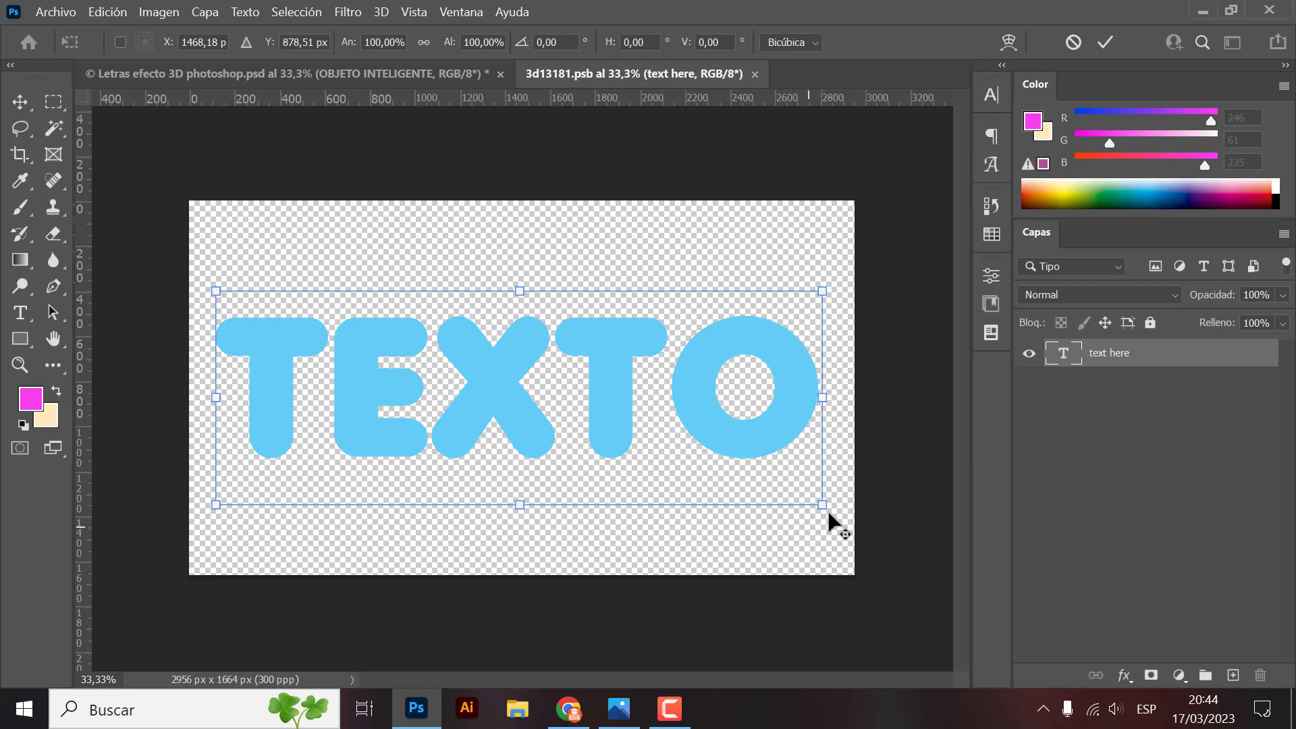
drag(822, 504, 799, 493)
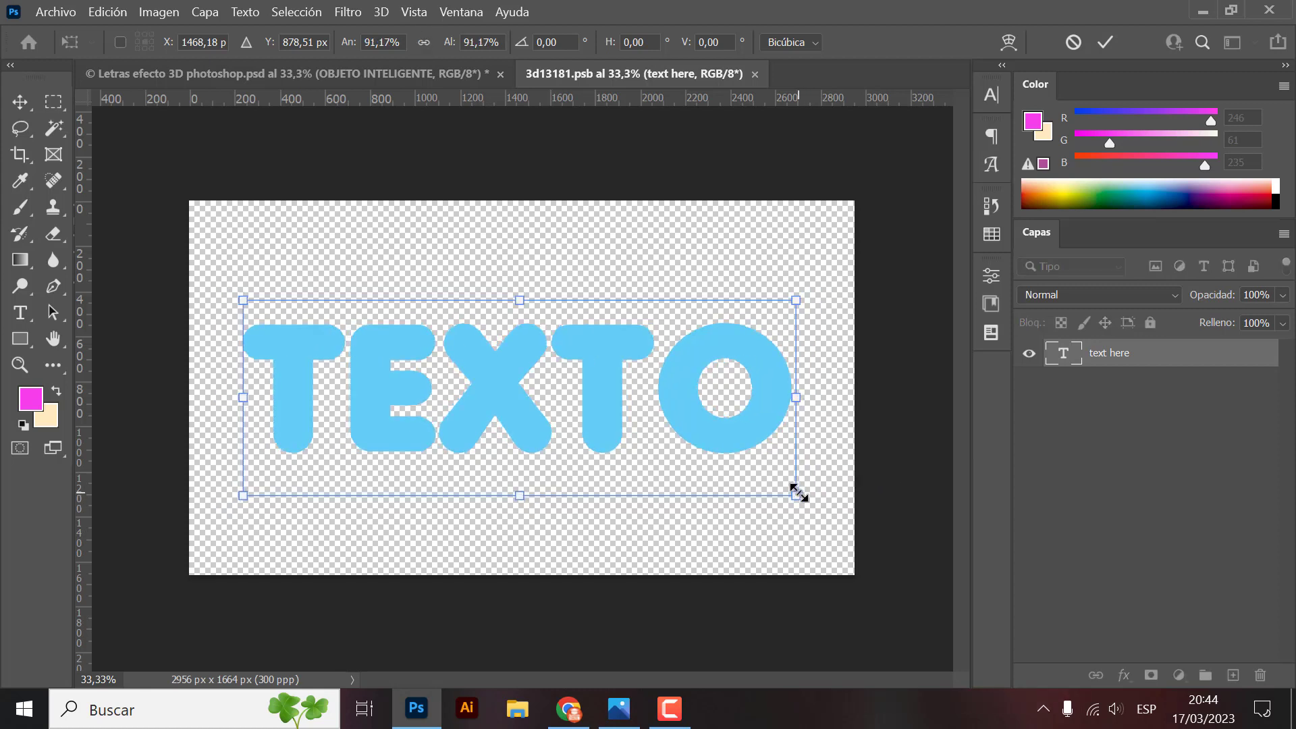
key(Return)
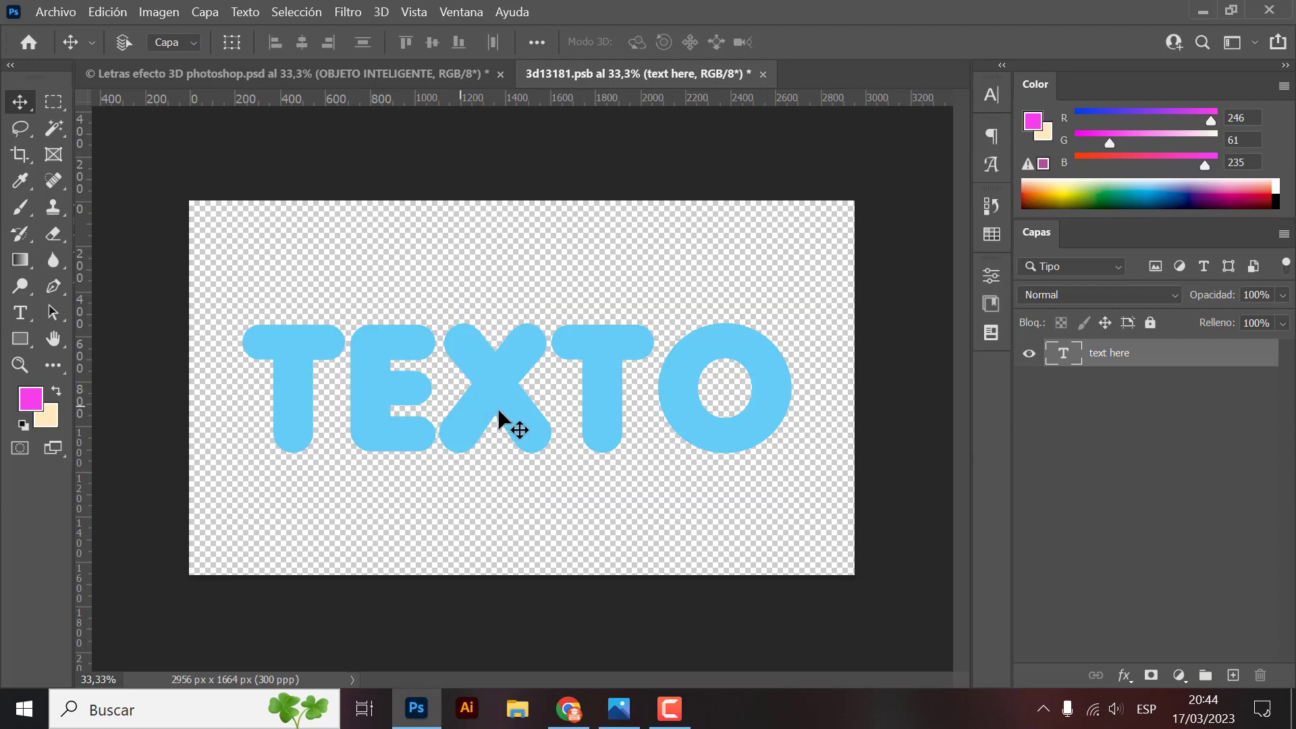
drag(500, 411, 509, 412)
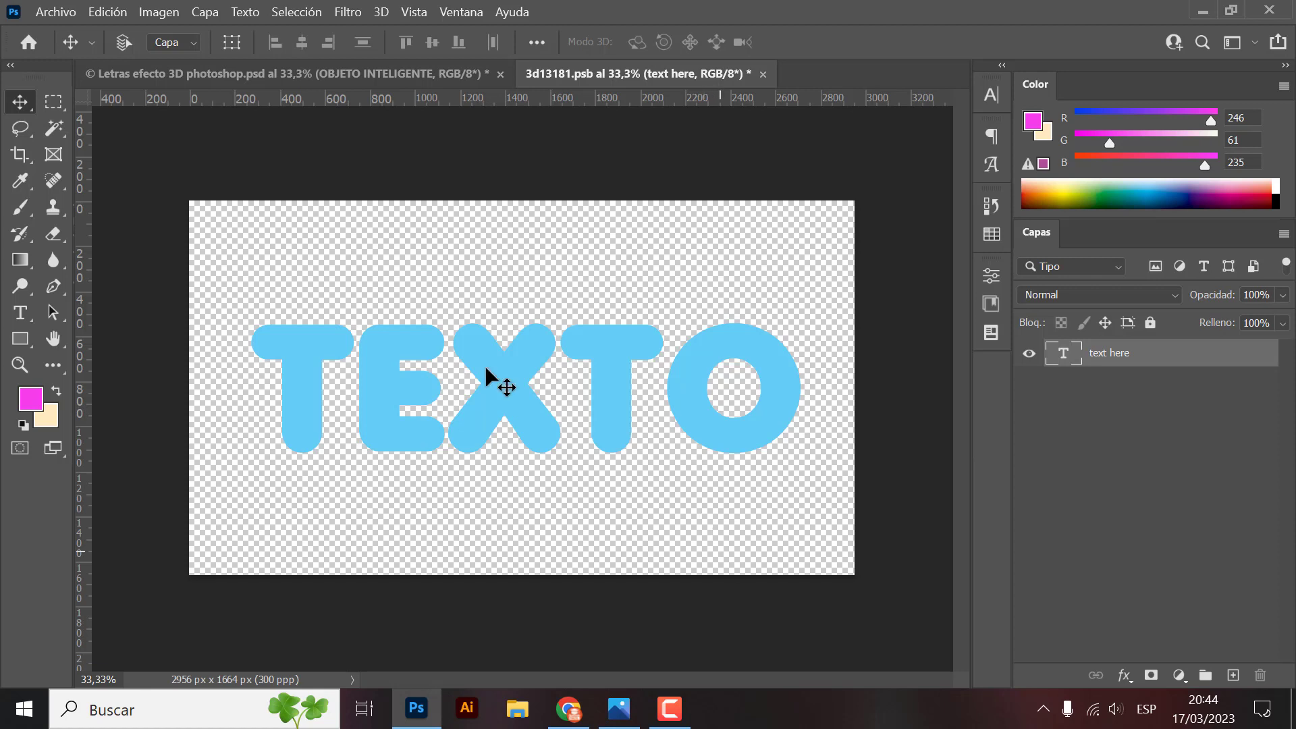
click(324, 75)
click(622, 72)
key(ctrl)
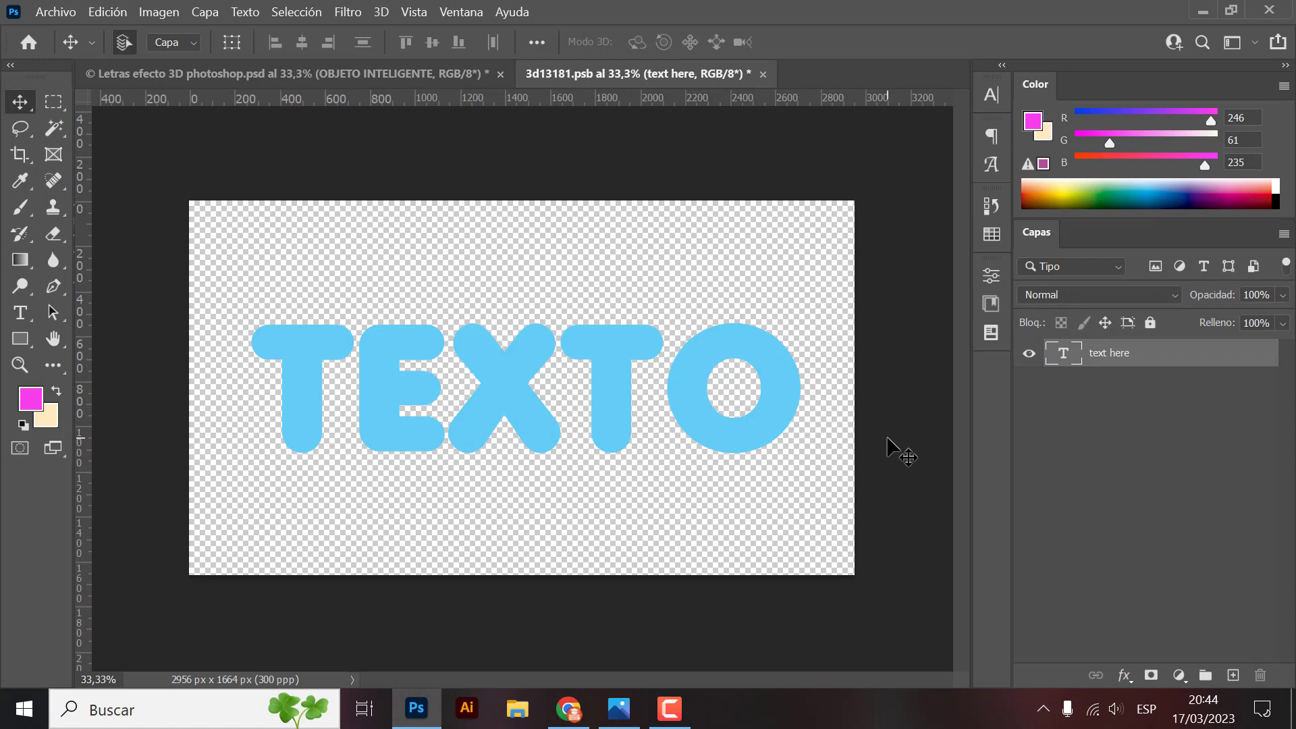
key(ctrl+s)
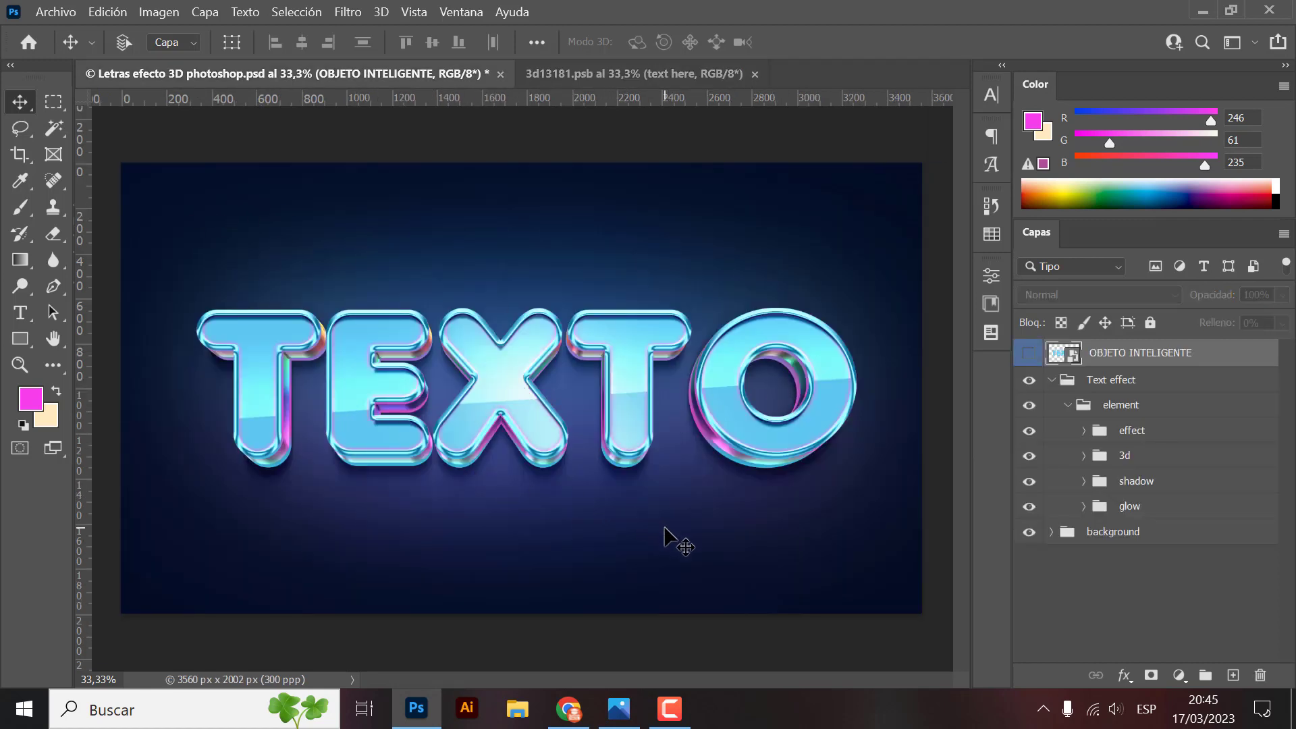
- Close the 3d13181.psb tab and reopen OBJETO INTELIGENTE's contents, keeping the embedded profile
click(660, 74)
click(755, 74)
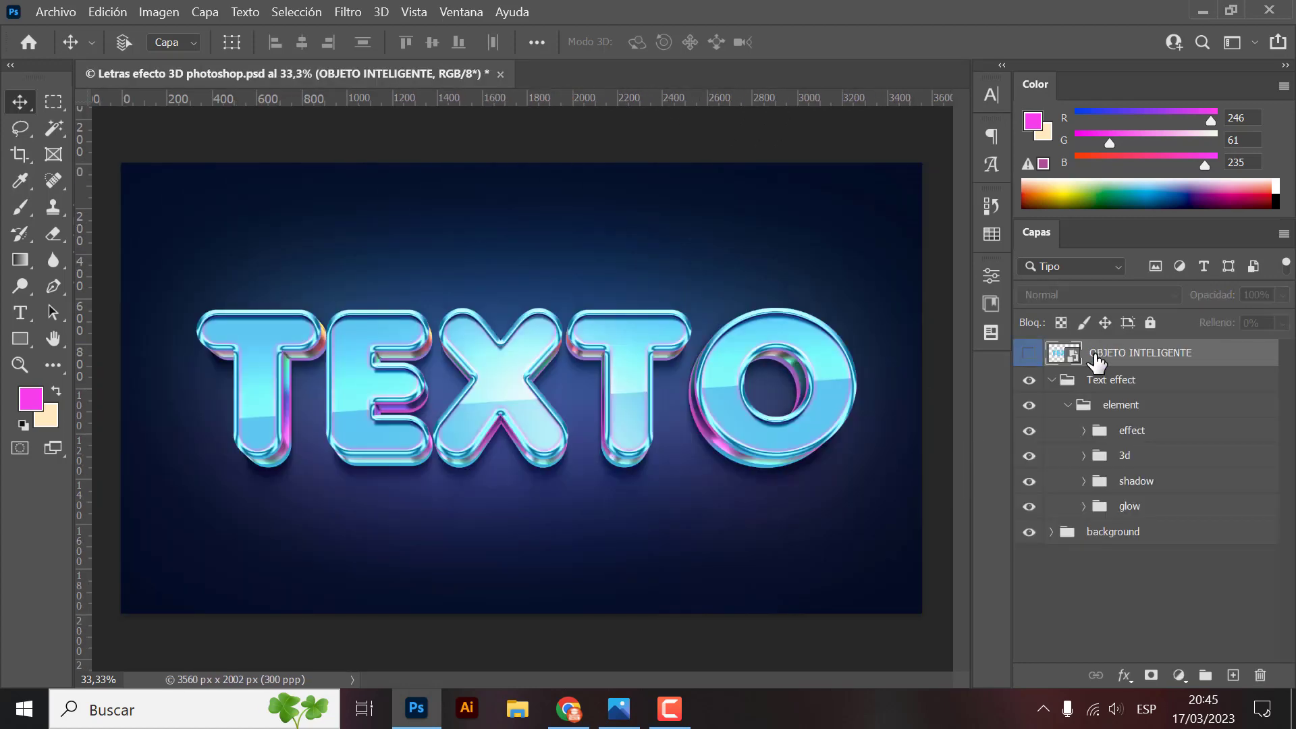
double_click(1057, 355)
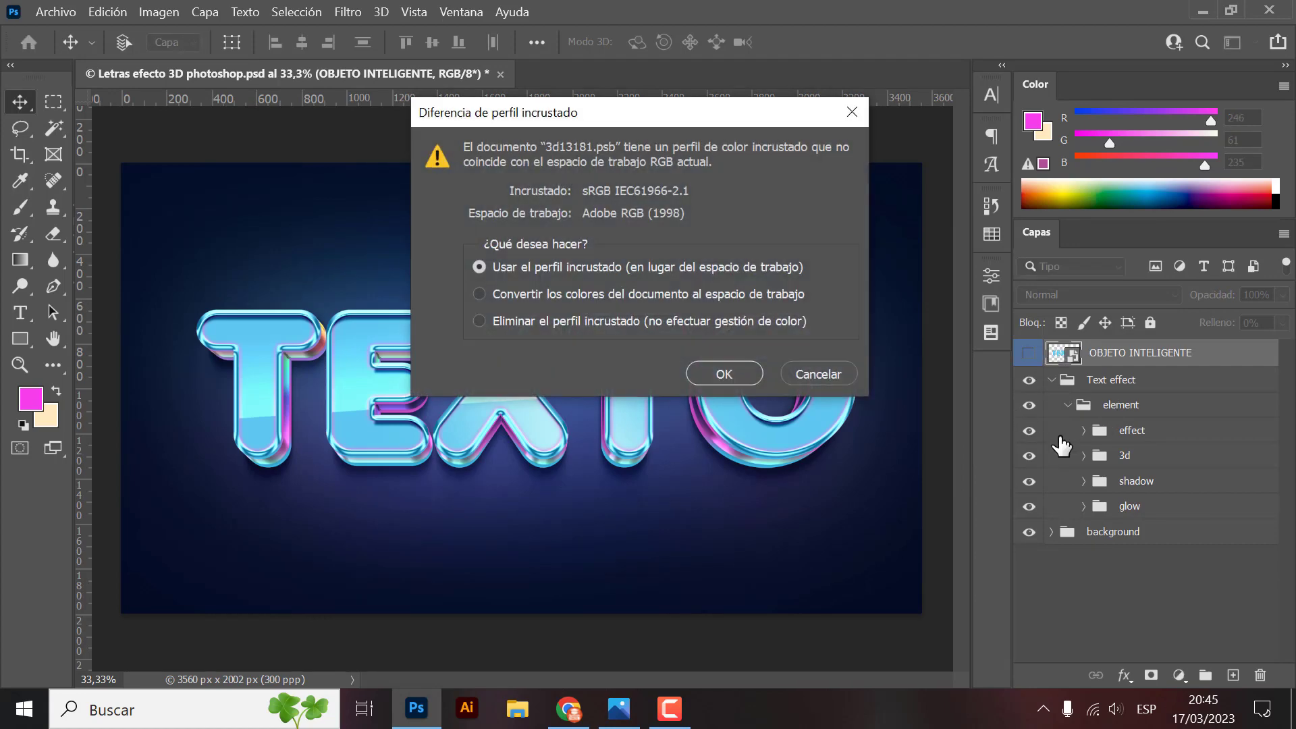
click(723, 373)
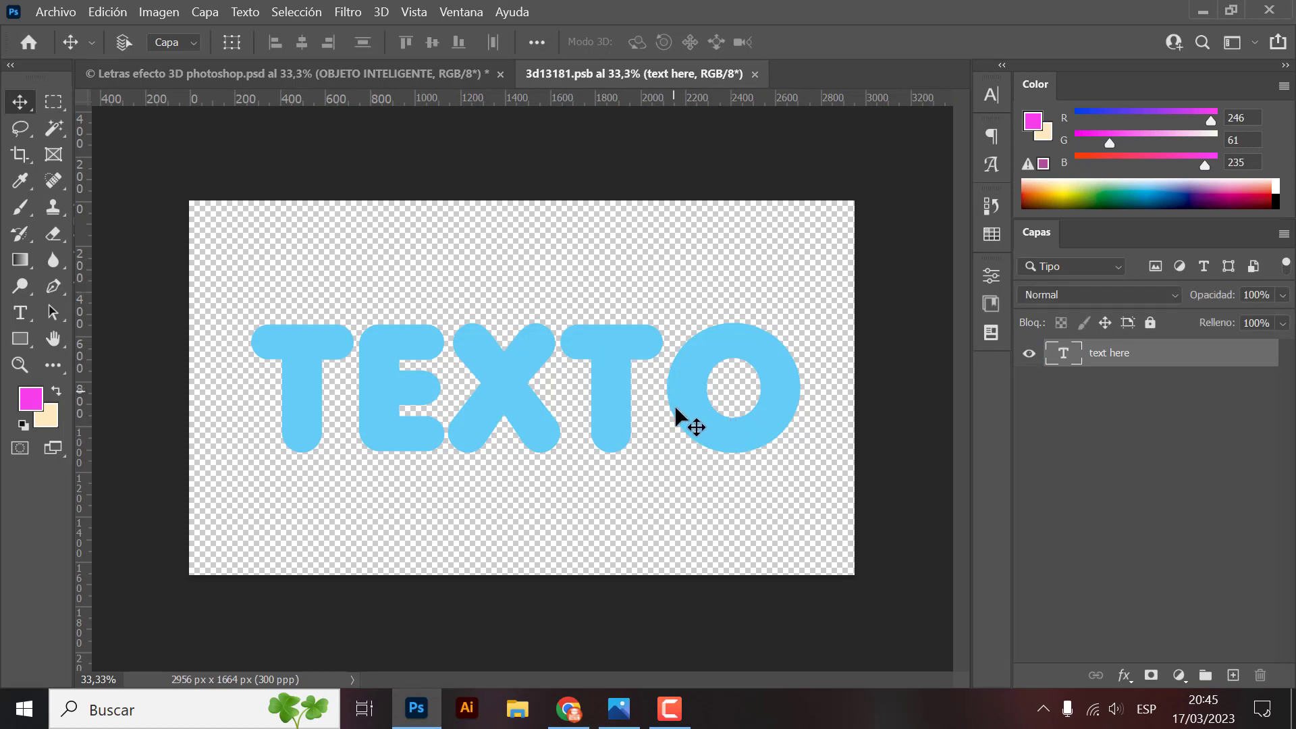
- Replace the smart object's TEXTO text with NUEVO and commit the edit
double_click(748, 435)
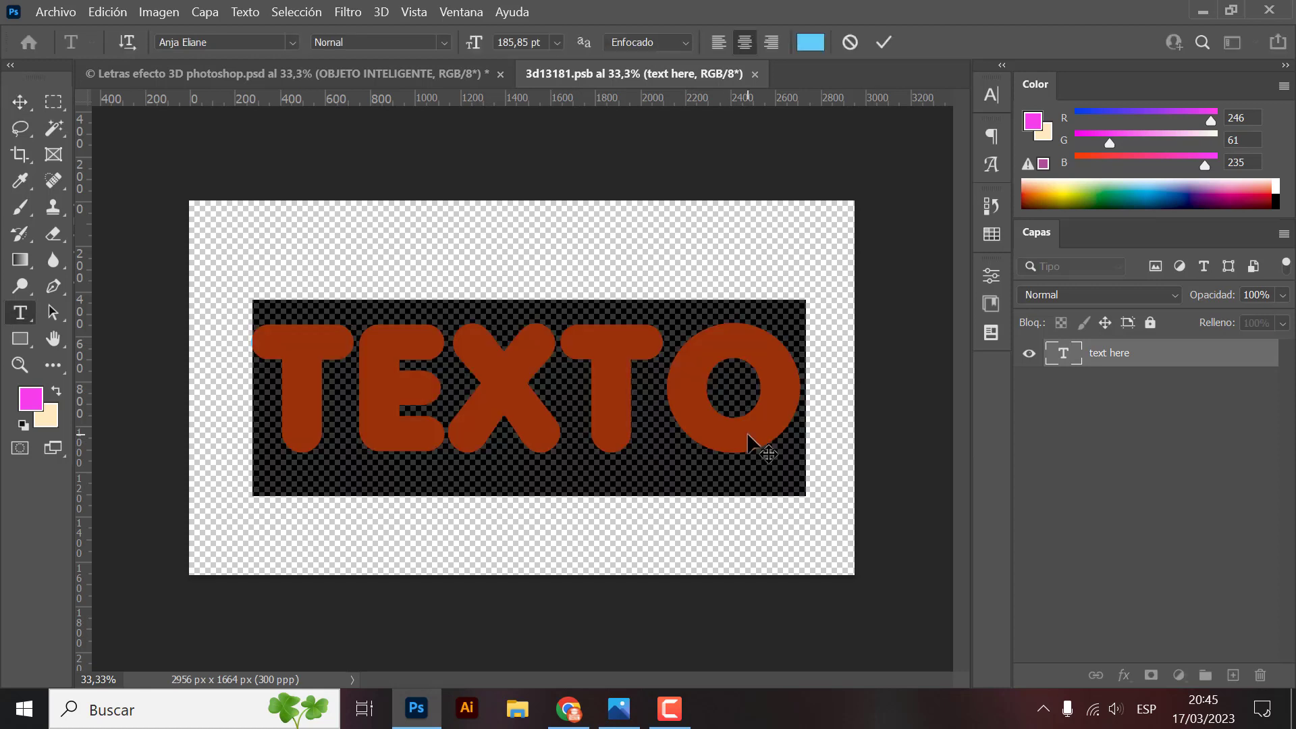
text(NUE)
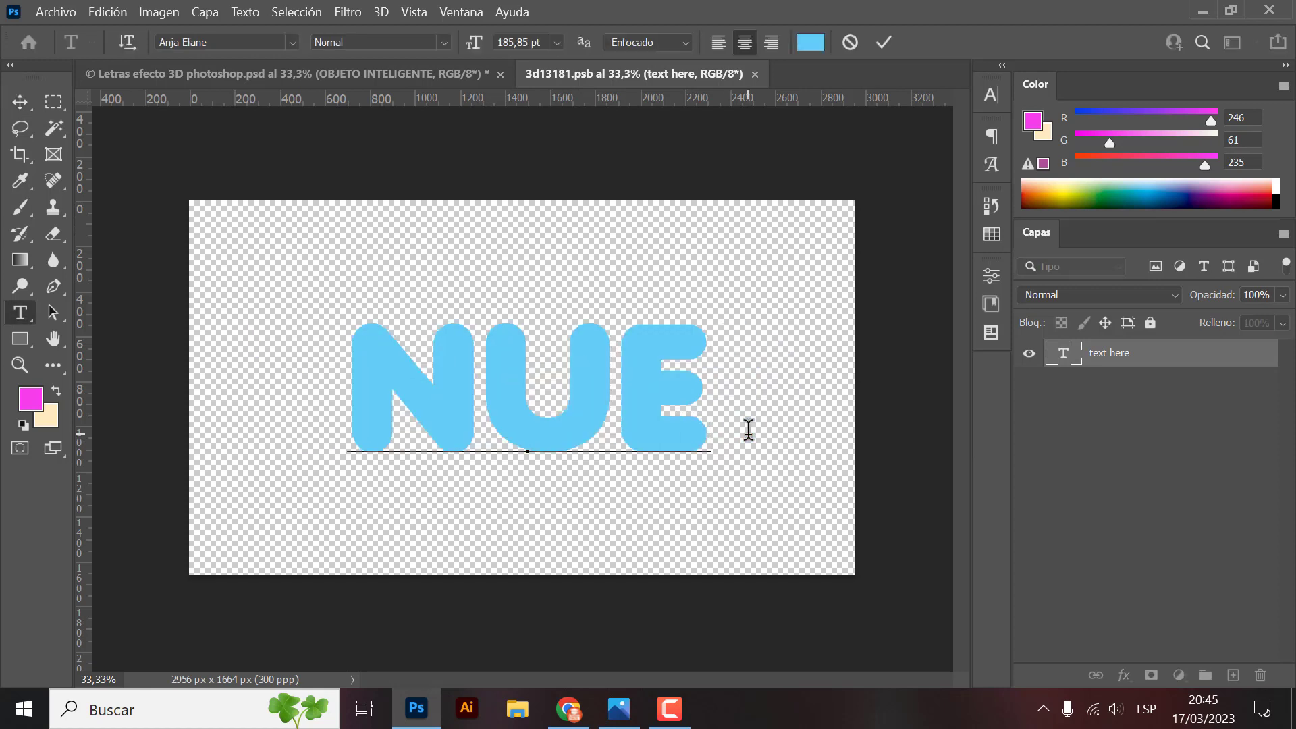
text(VO)
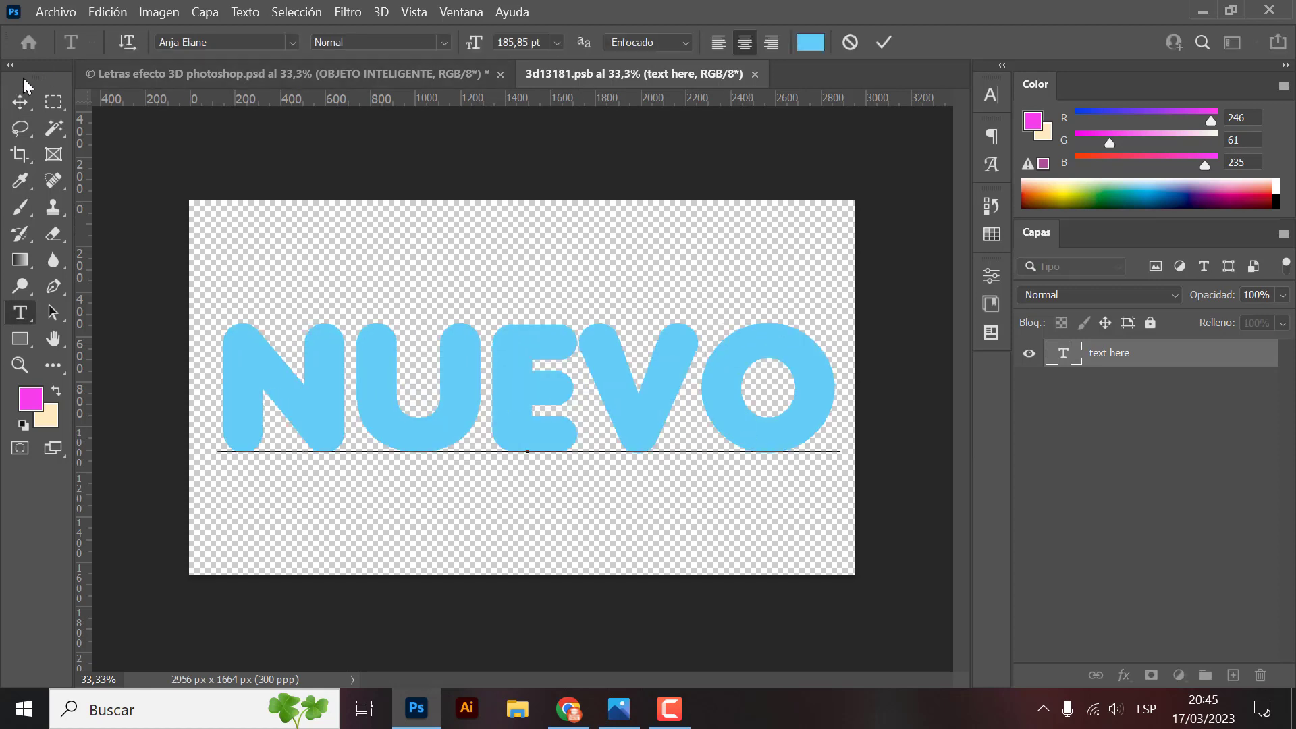
click(20, 101)
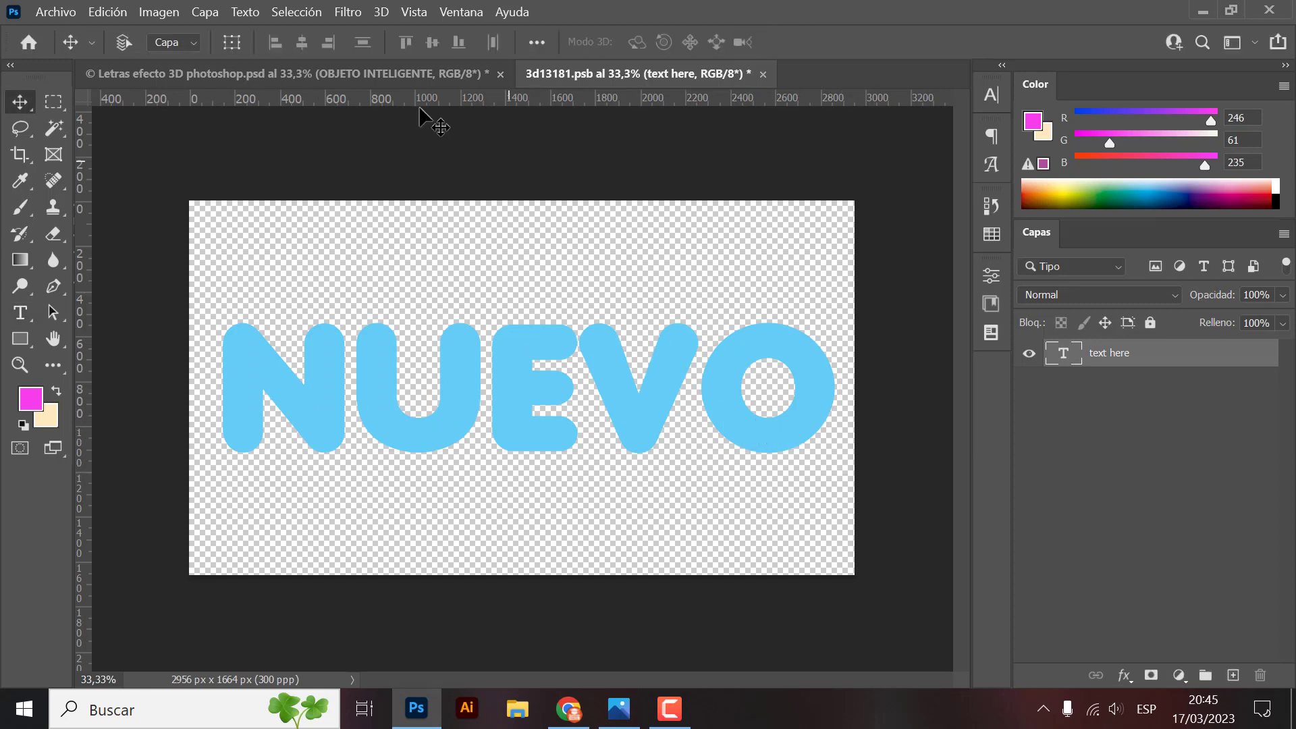
click(418, 74)
click(627, 76)
- Save the edited smart object and confirm the main design shows 3D NUEVO
click(301, 75)
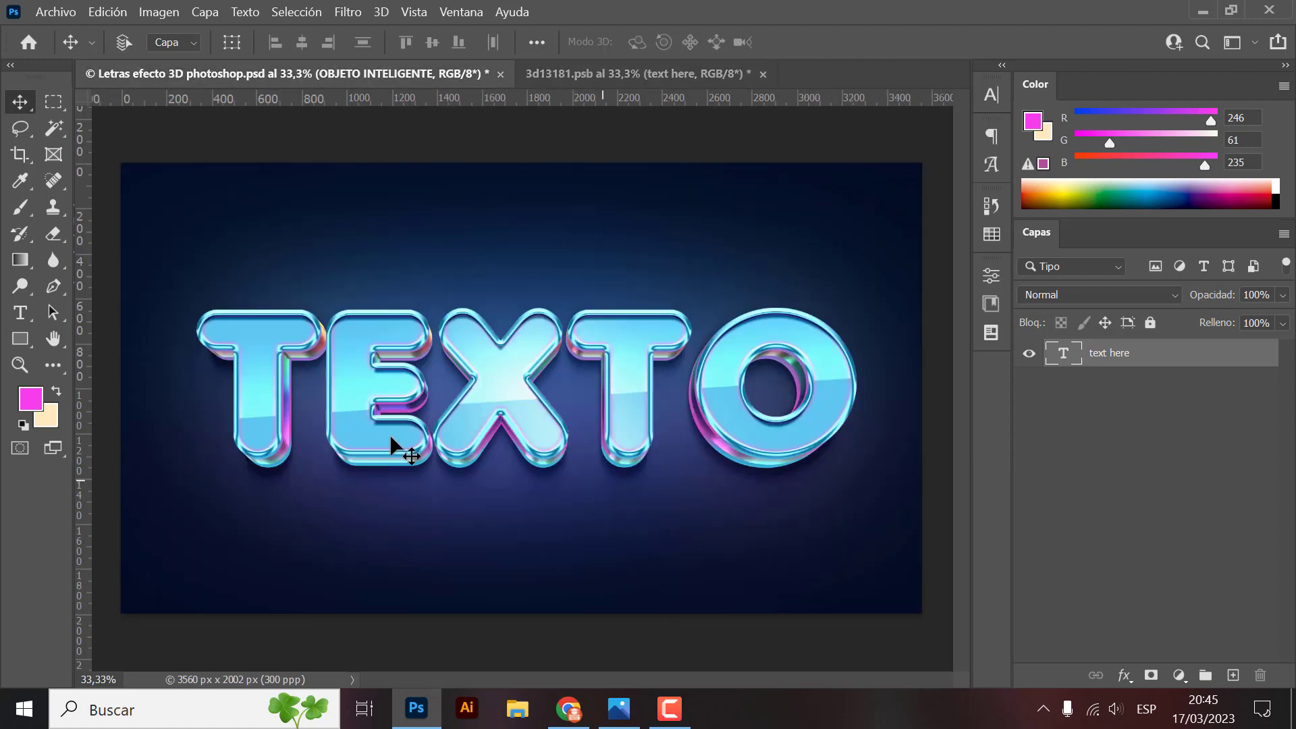
click(622, 75)
click(56, 11)
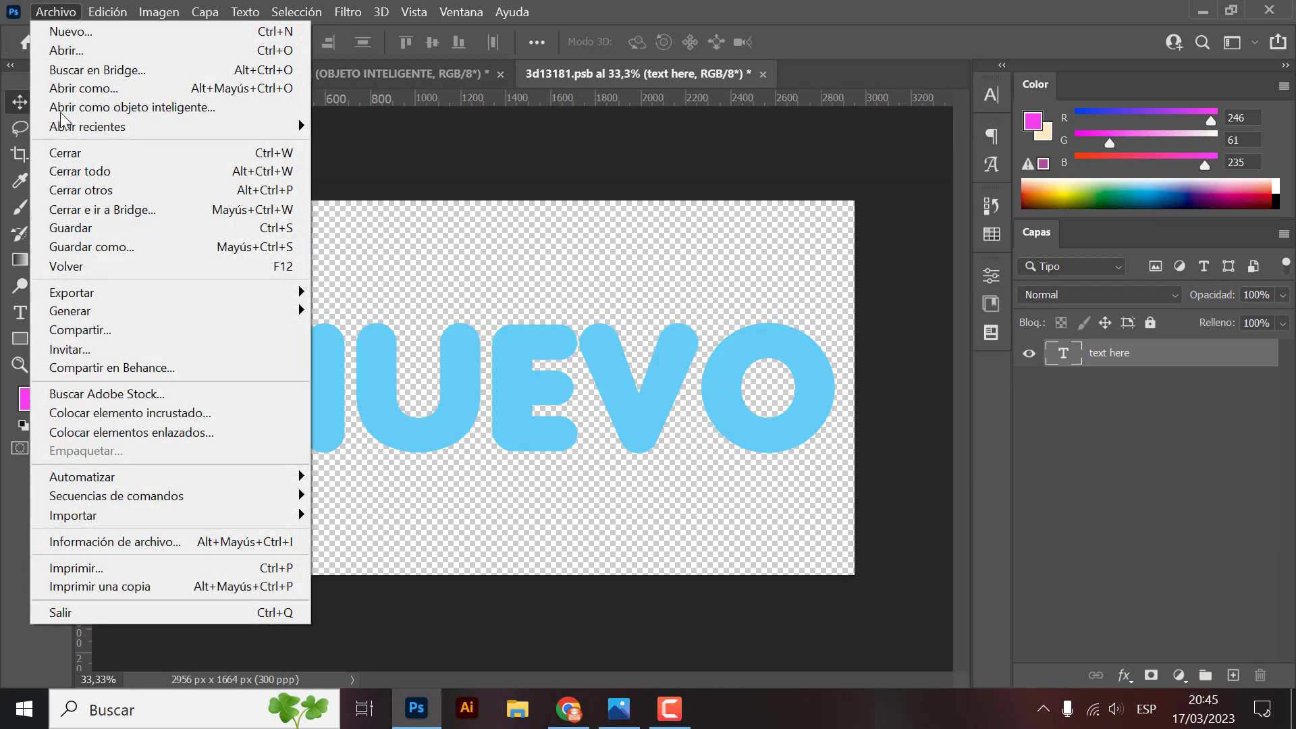
click(78, 228)
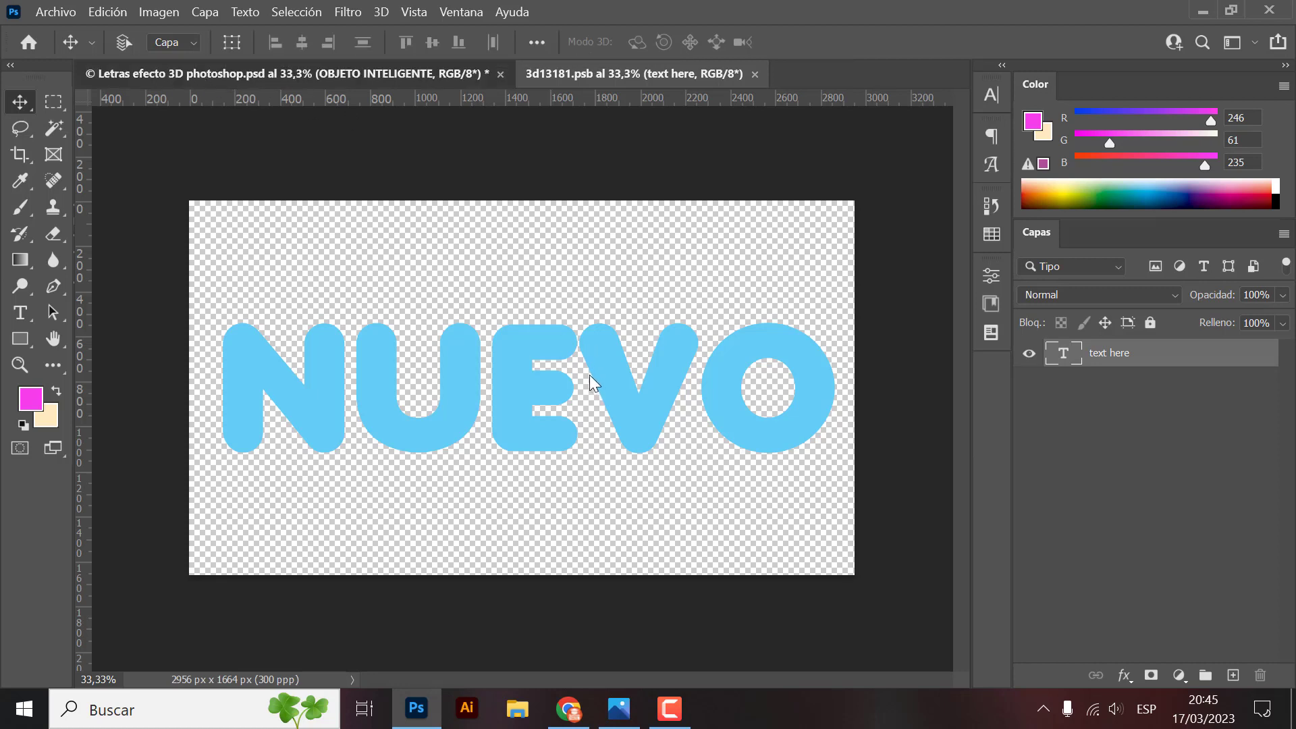
key(ctrl+Tab)
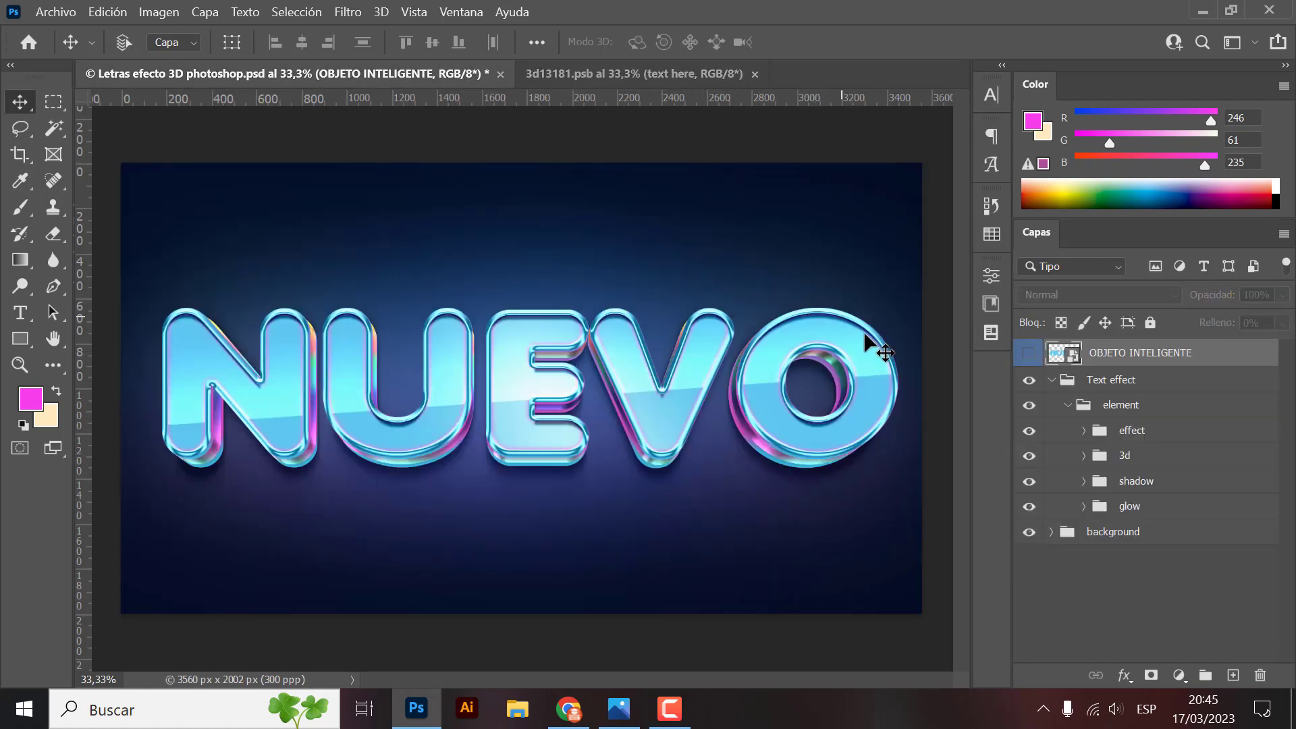
click(635, 74)
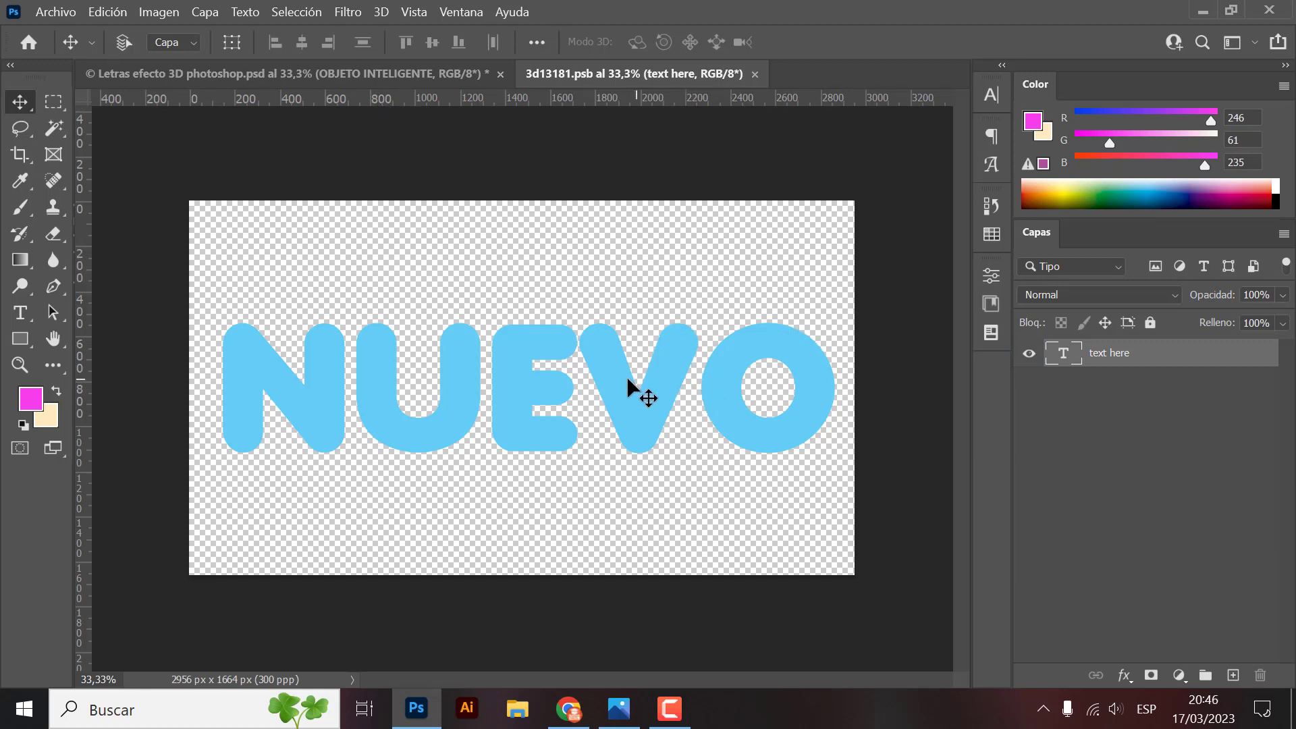
- Change the NUEVO lettering's font to ARCO Typography and commit it
double_click(645, 416)
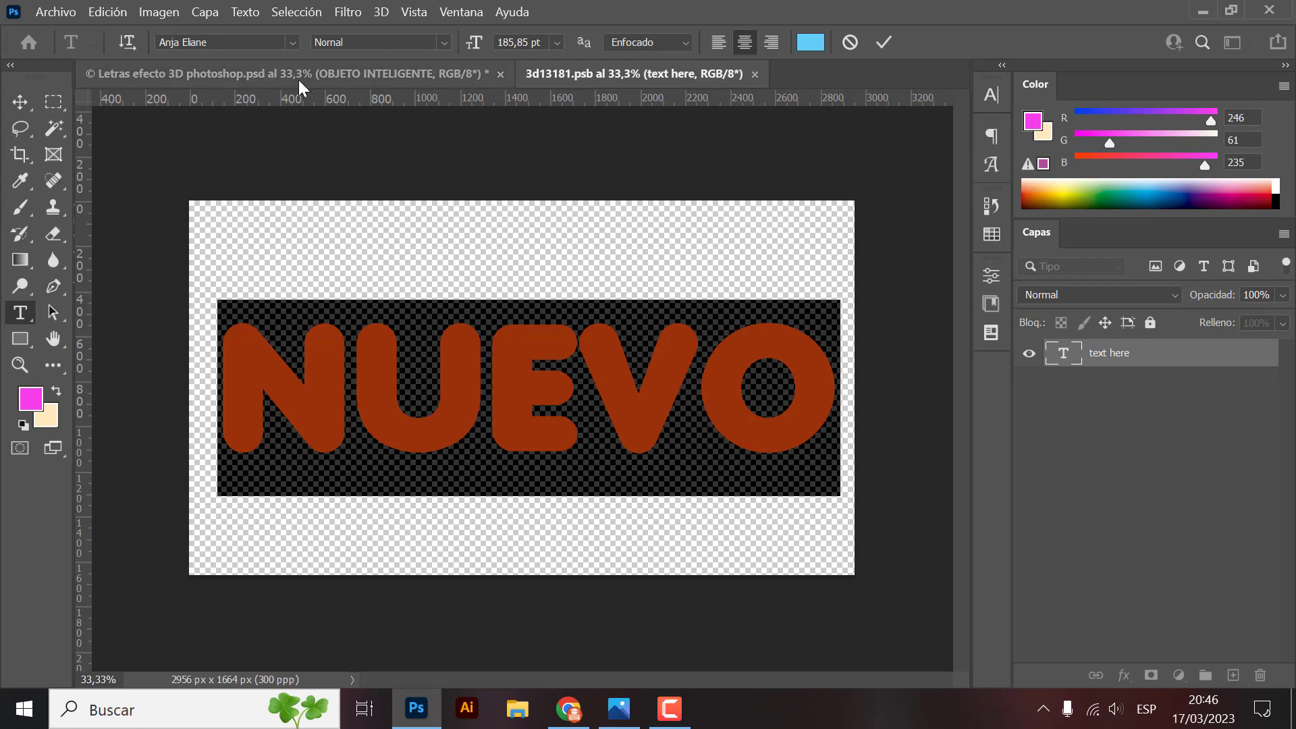
click(293, 42)
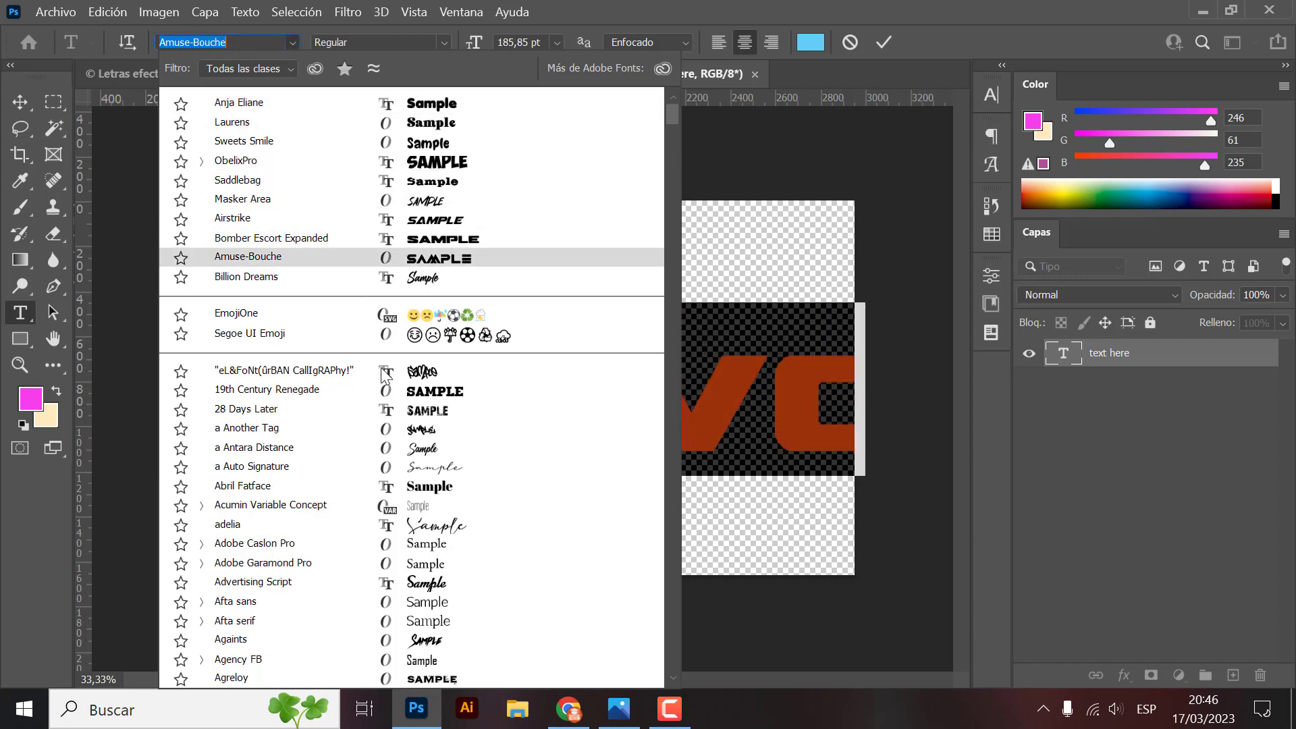
scroll(378, 324, down, 2)
scroll(388, 385, down, 1)
scroll(379, 378, down, 1)
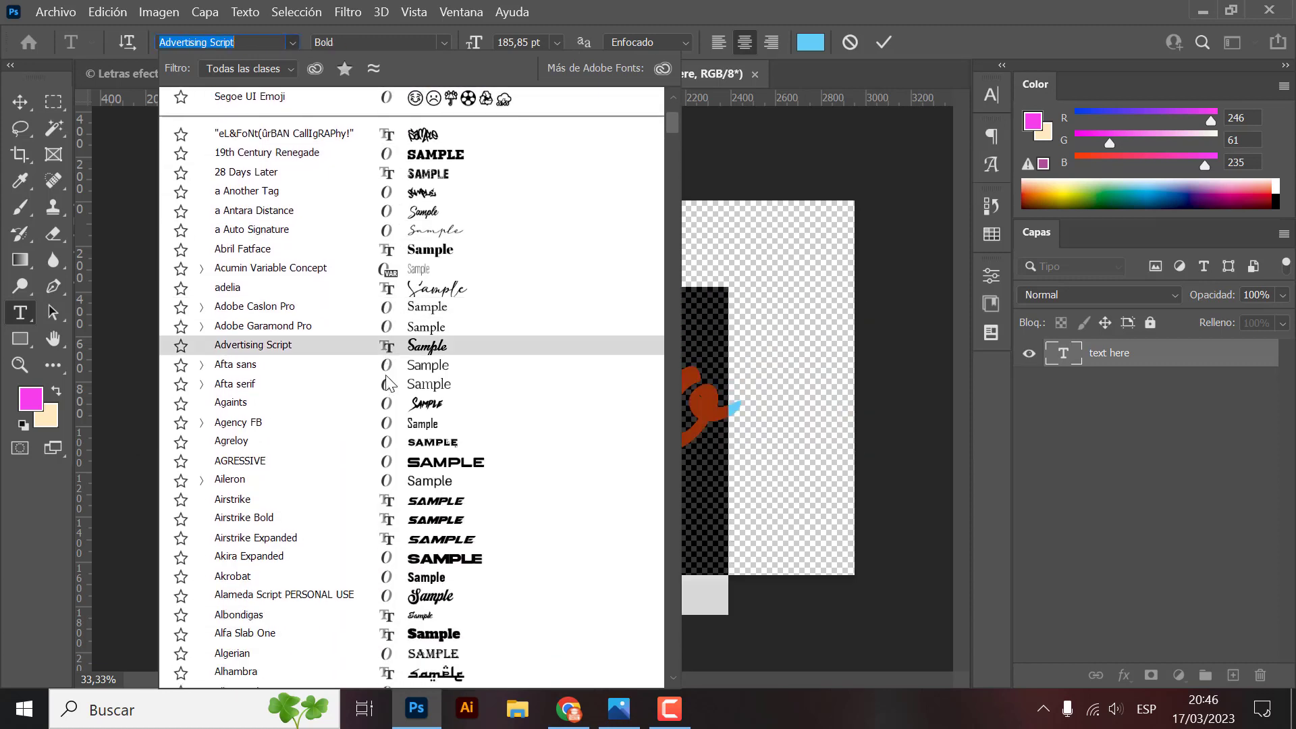
scroll(362, 368, down, 1)
scroll(362, 367, down, 1)
scroll(363, 372, down, 1)
scroll(366, 369, down, 1)
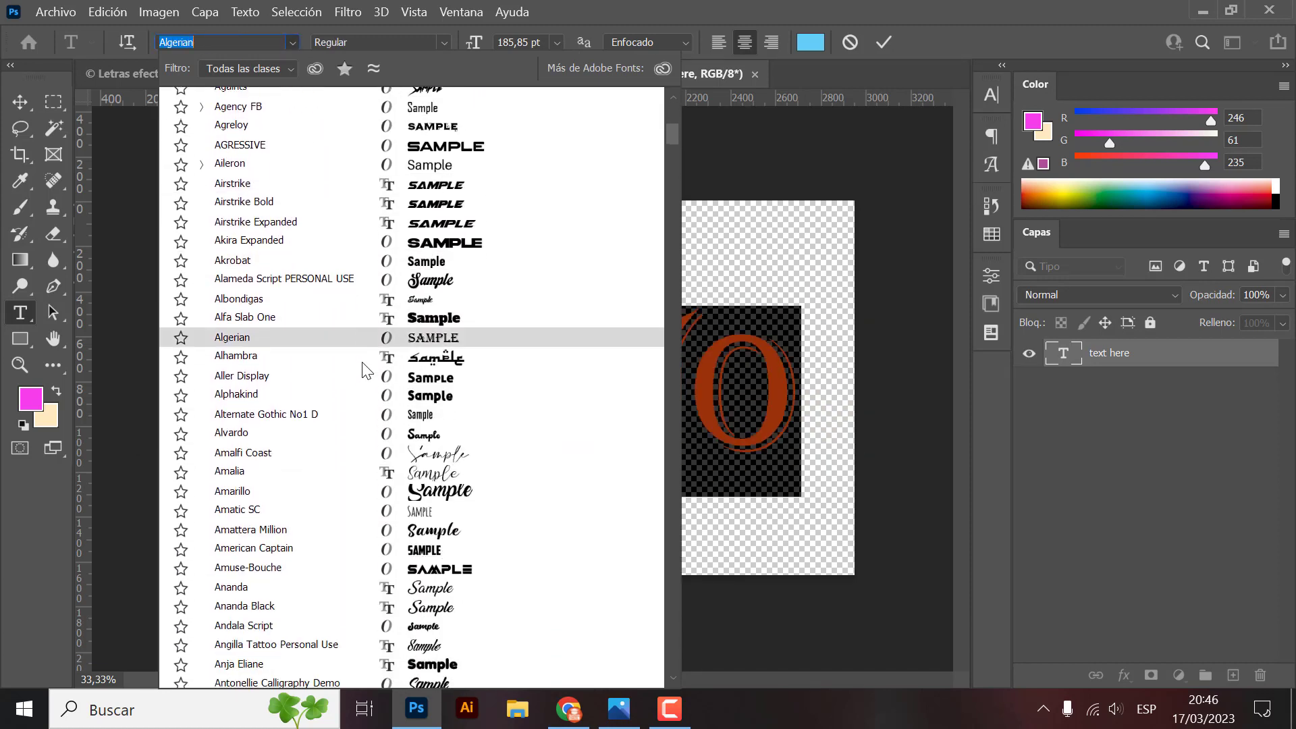
scroll(368, 368, down, 1)
scroll(370, 369, down, 1)
scroll(372, 372, down, 1)
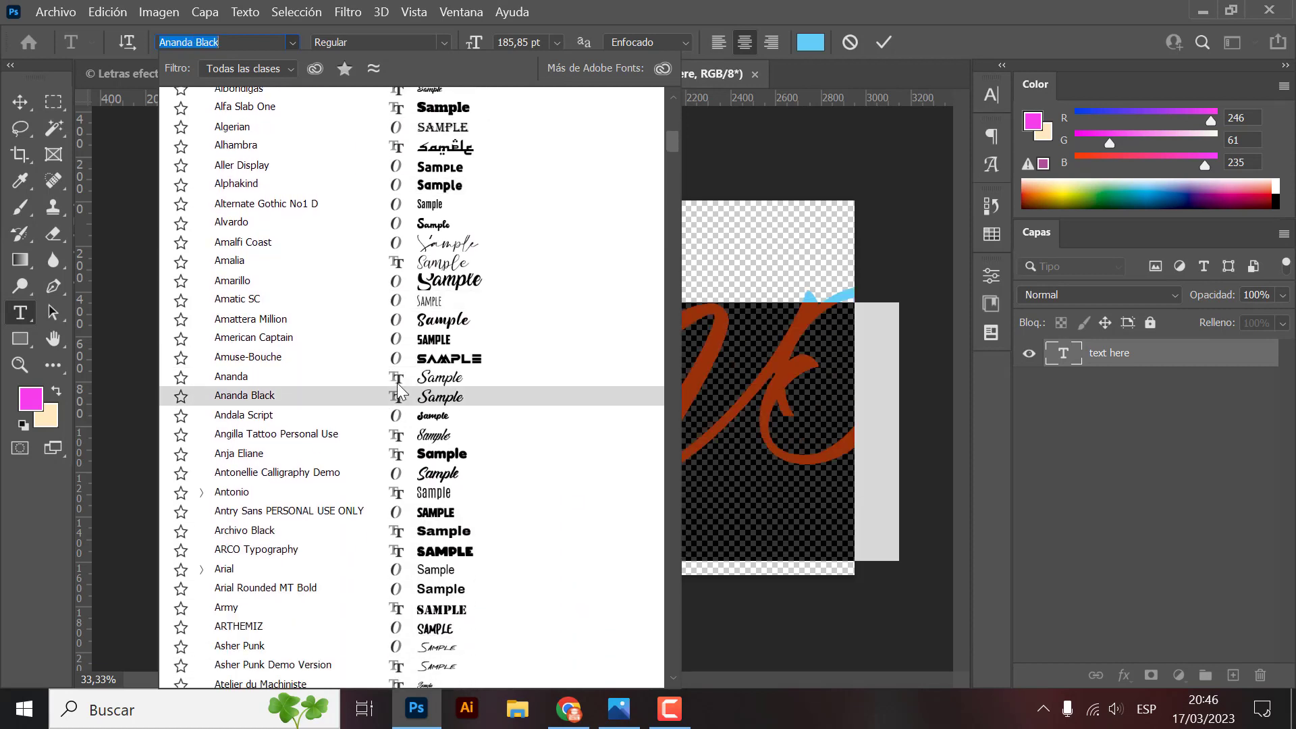
click(253, 552)
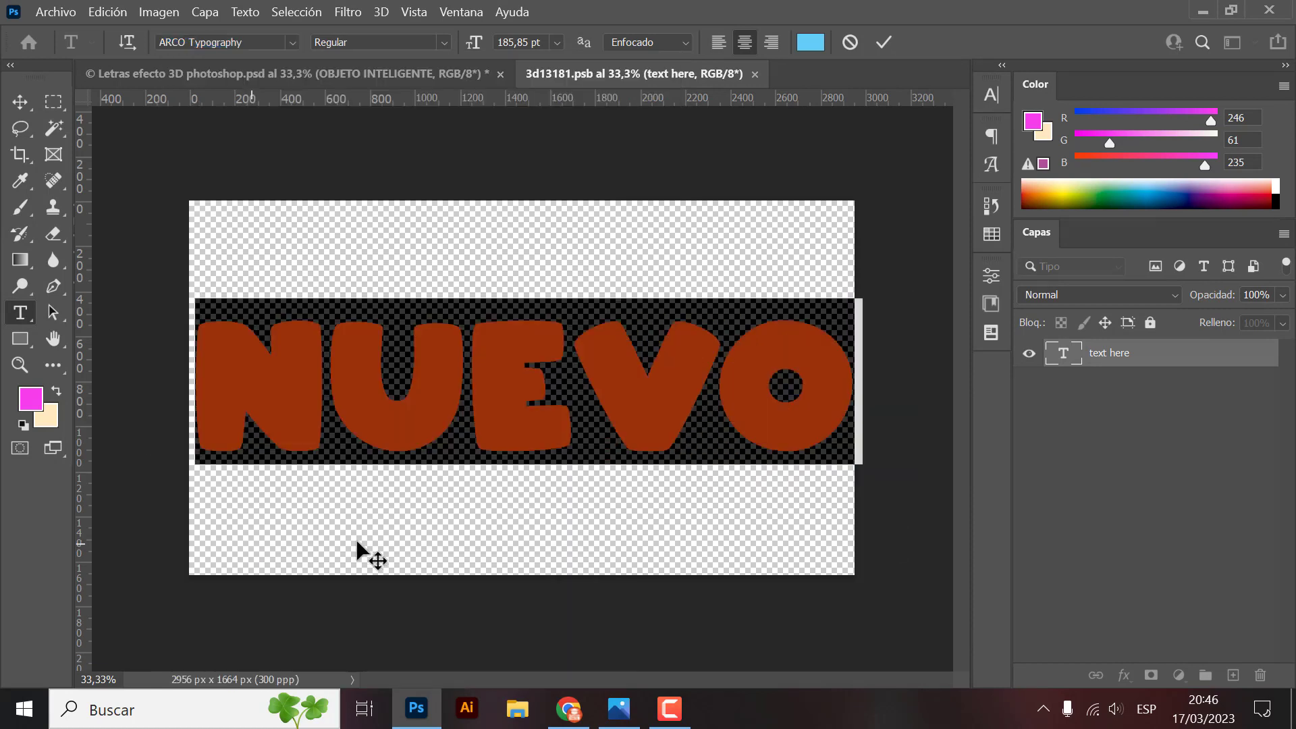
click(22, 103)
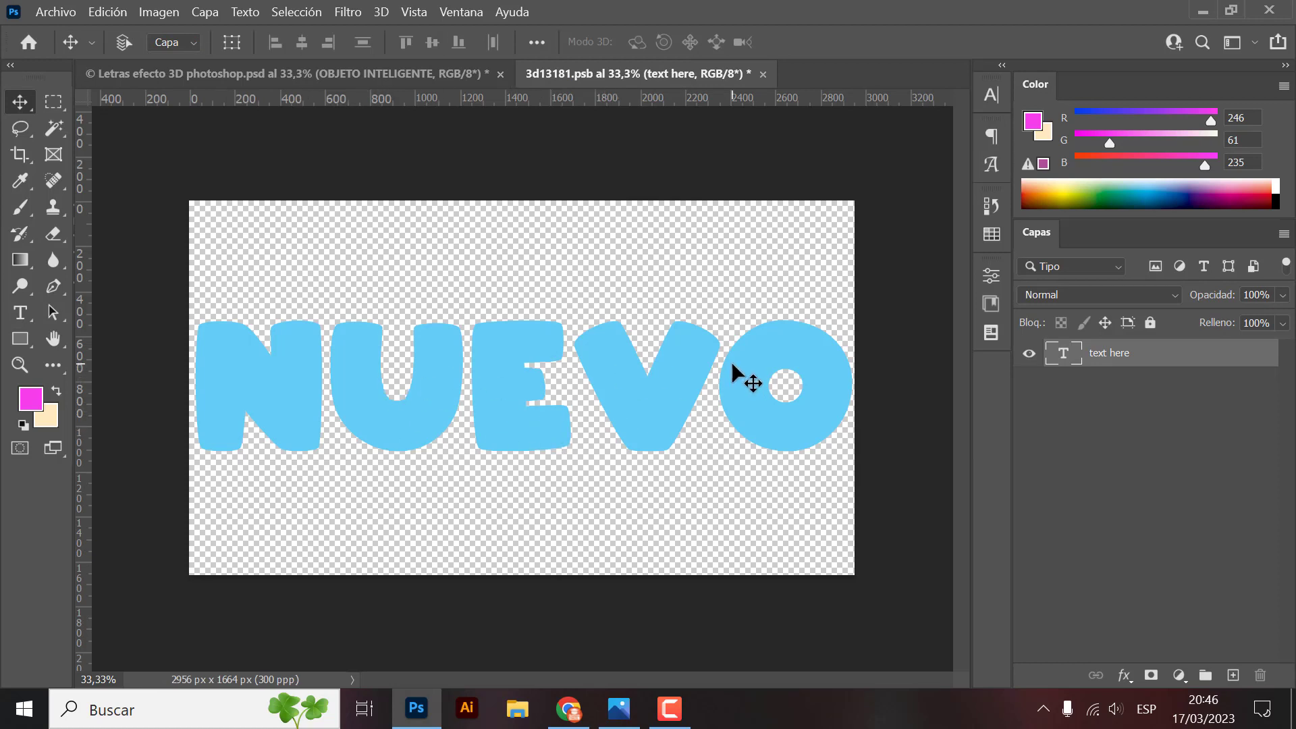
- Scale NUEVO down slightly with Free Transform, save, and check the main 3D document
key(ctrl+t)
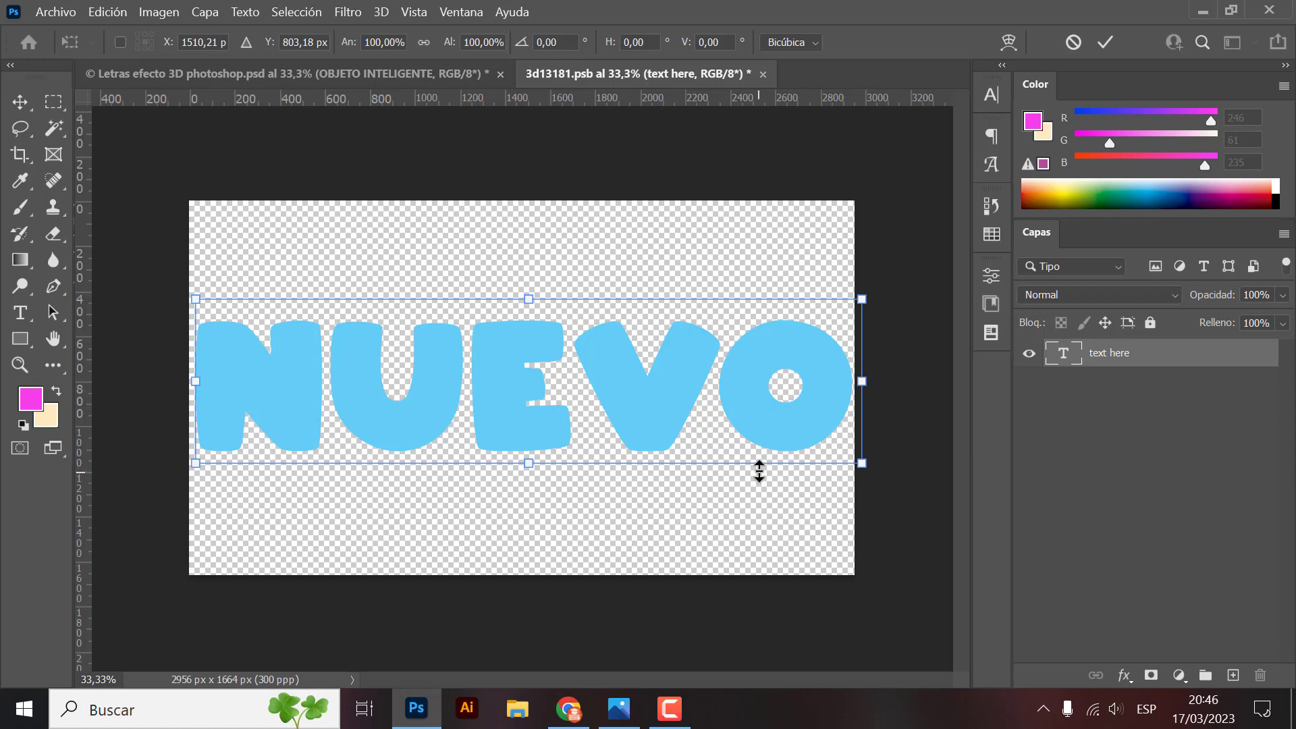
drag(867, 464, 835, 462)
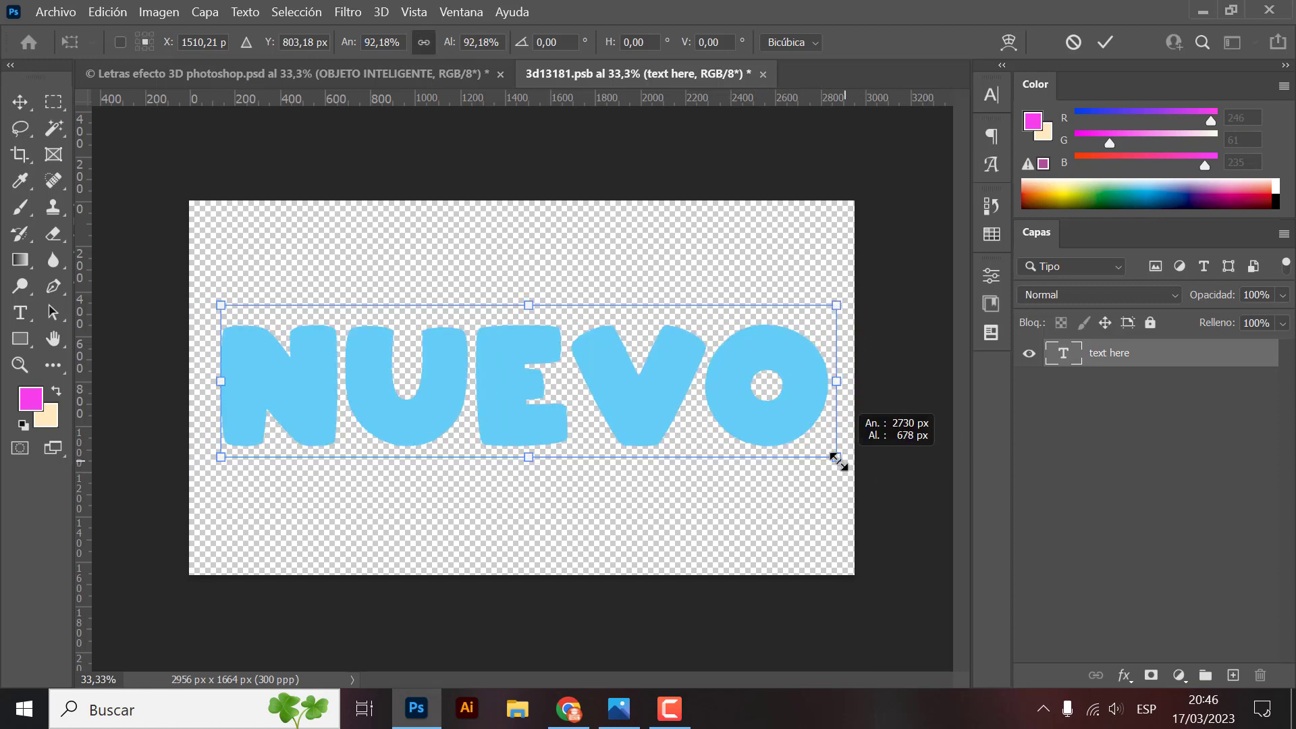
key(Return)
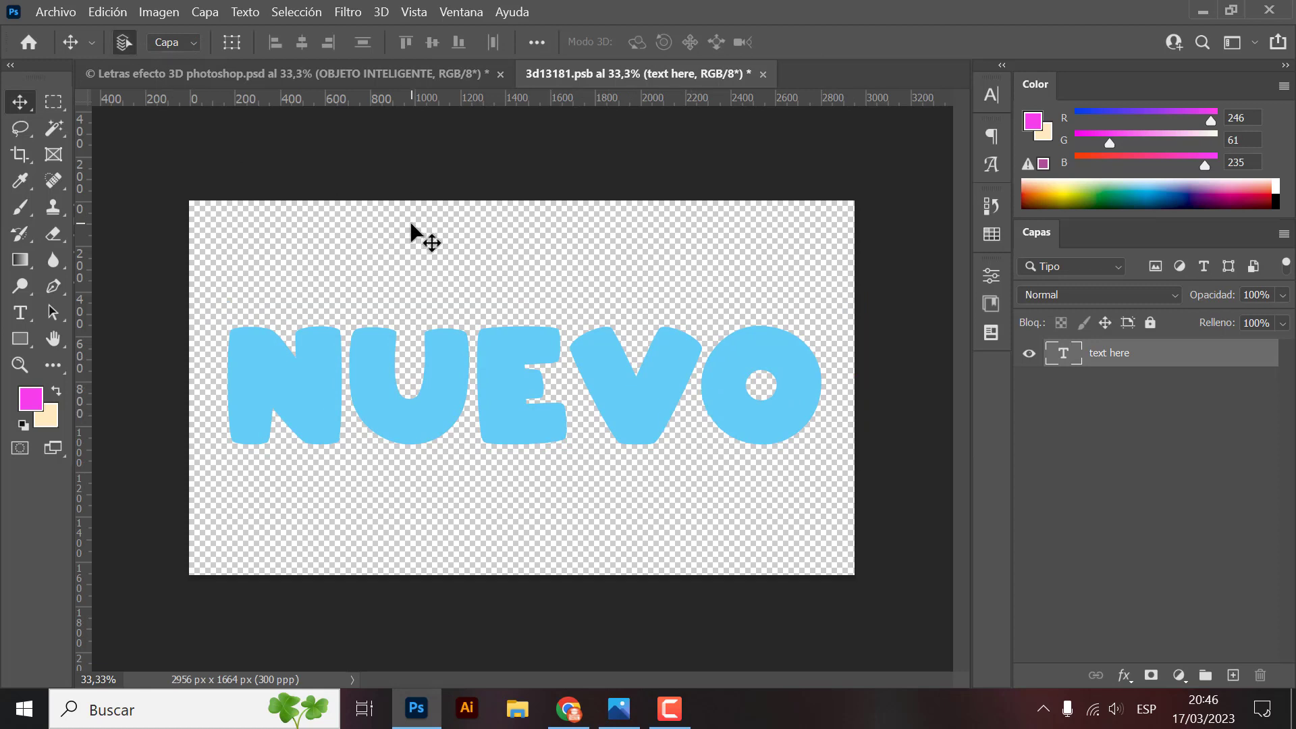
key(ctrl+s)
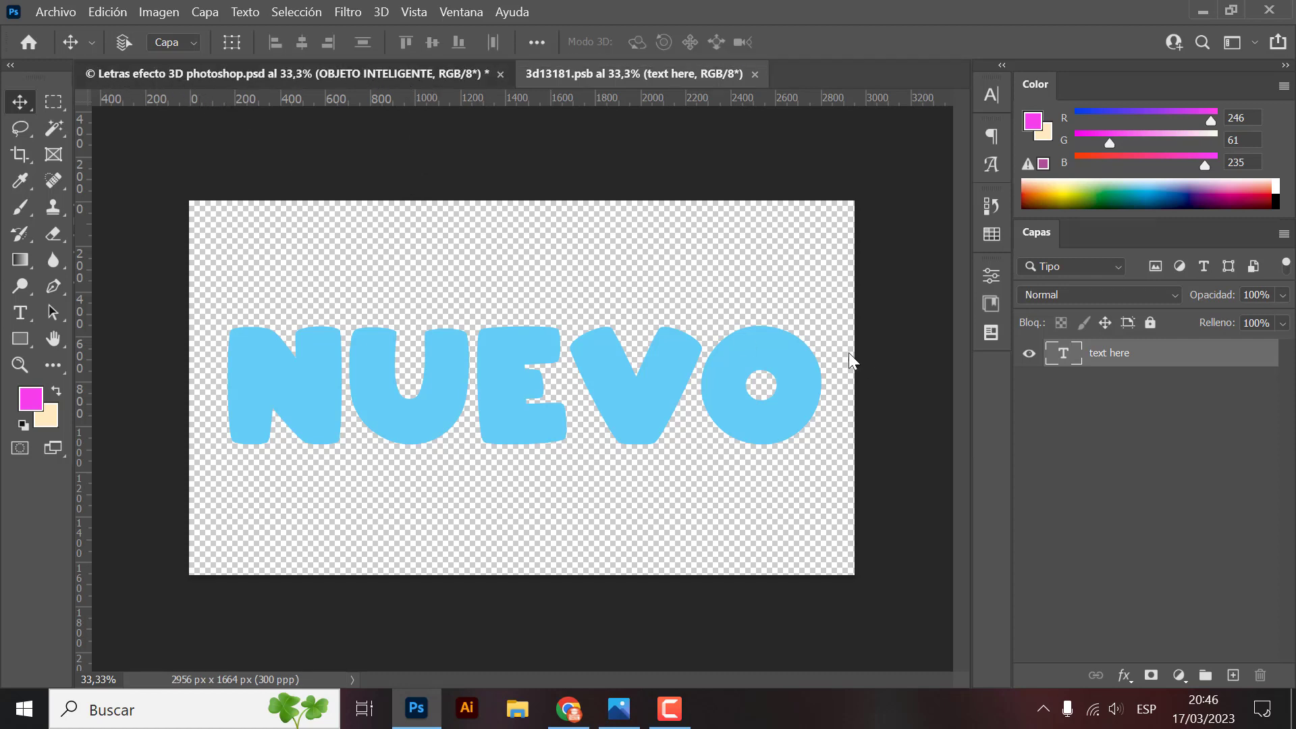
key(ctrl+Tab)
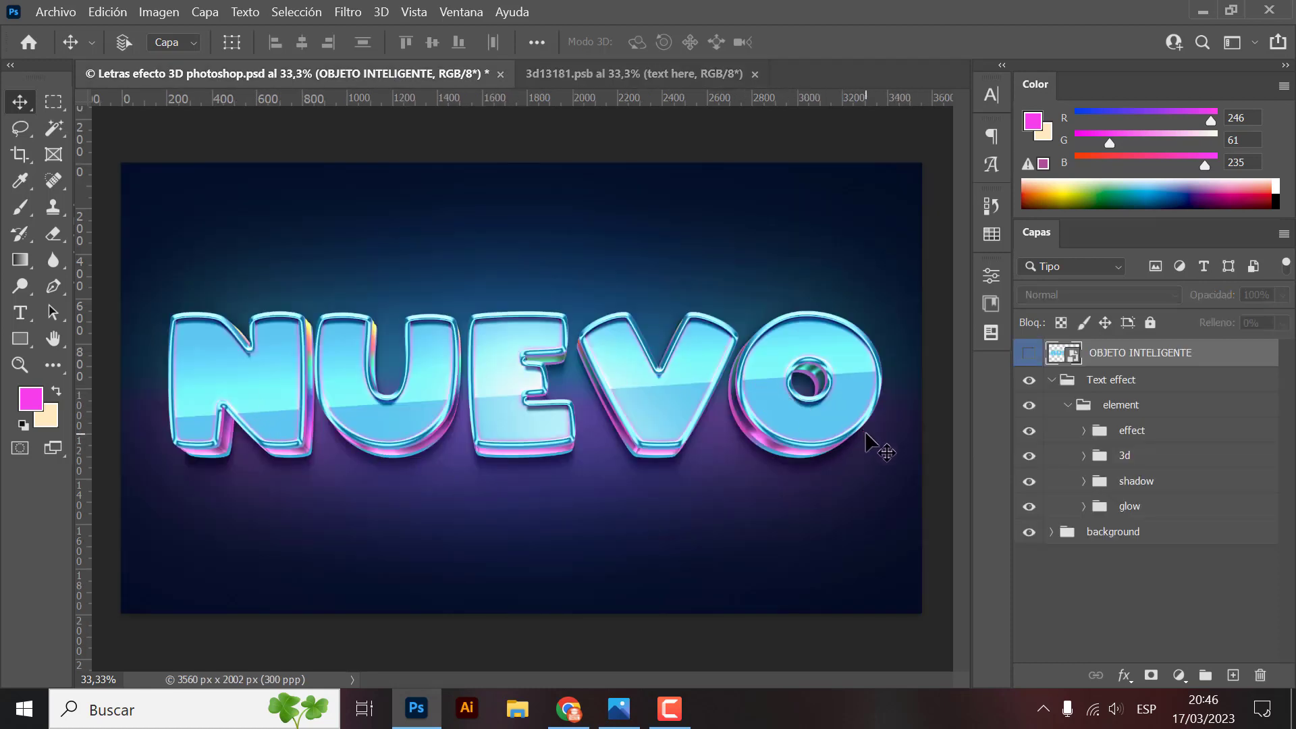
- In the .psb contents, switch the NUEVO text's font to Advertising Script Bold
click(581, 75)
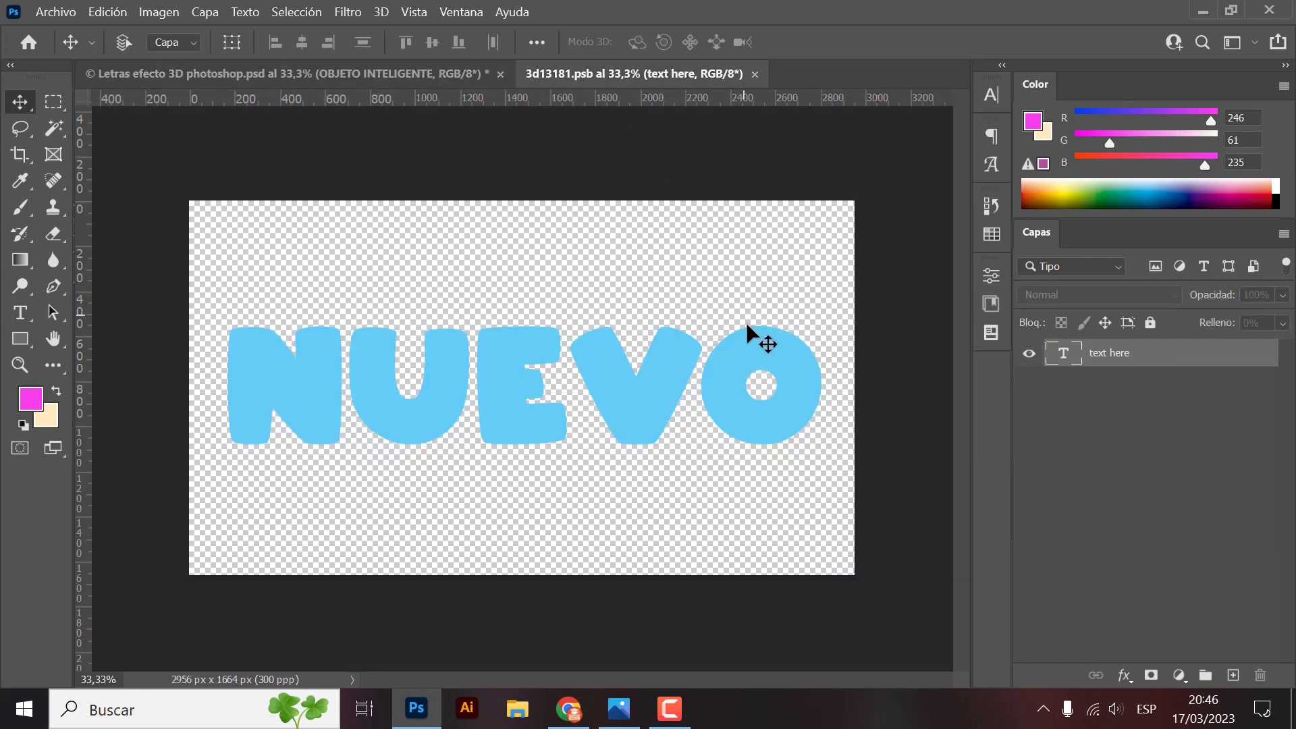
double_click(649, 400)
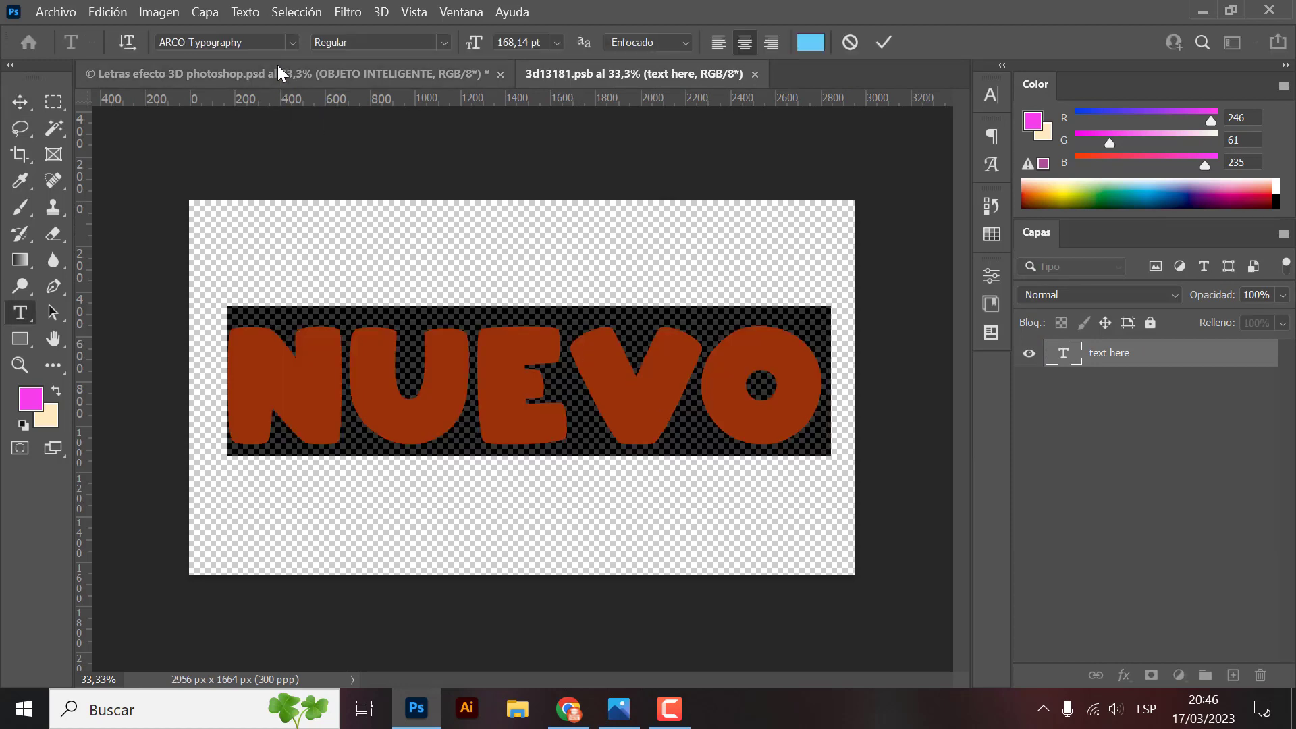
click(292, 40)
scroll(459, 233, down, 1)
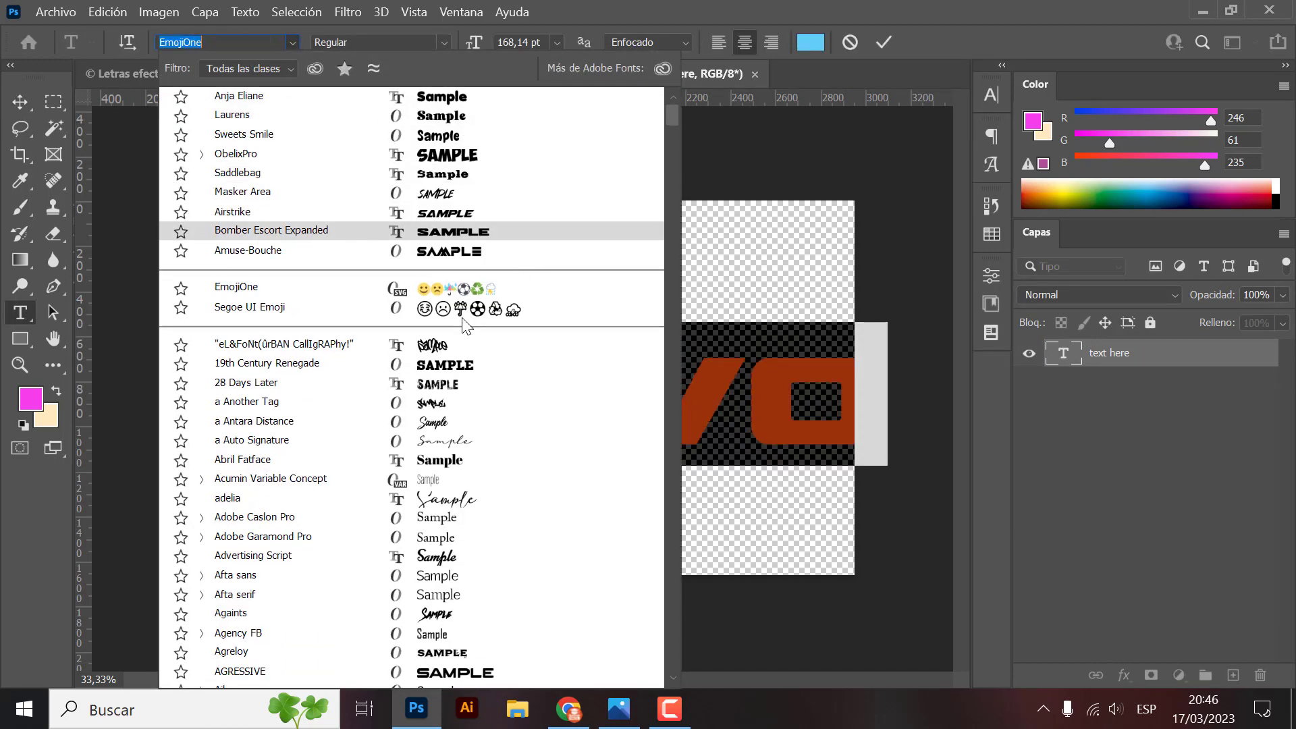
scroll(456, 338, down, 2)
scroll(489, 365, down, 2)
scroll(489, 367, down, 1)
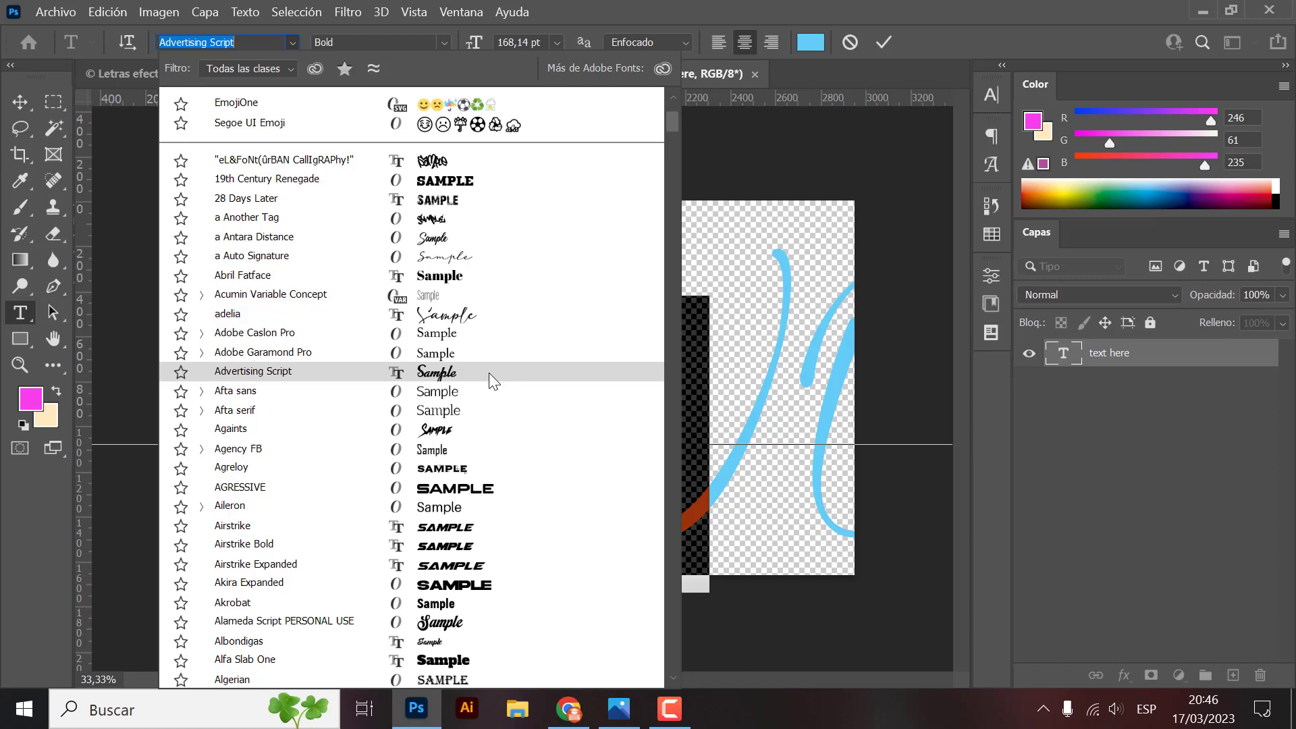
click(452, 375)
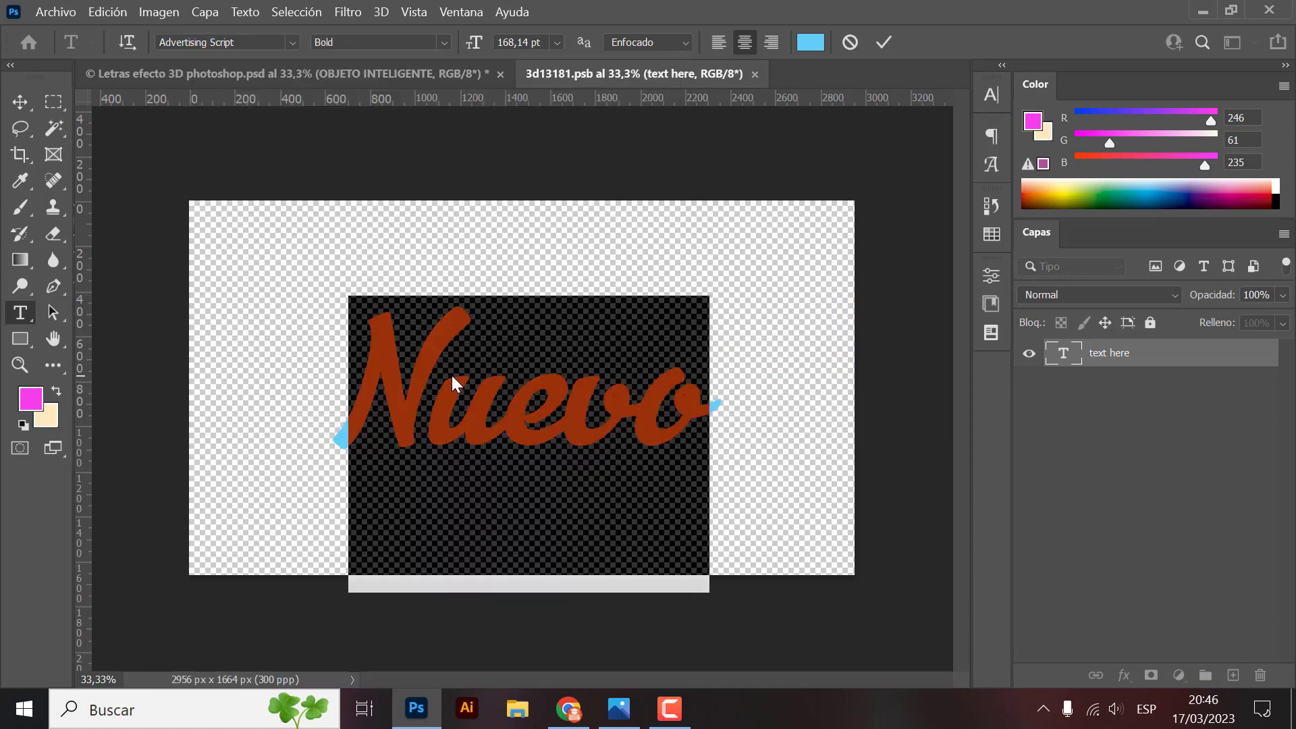
- Commit the script font, enlarge Nuevo to about 125%, move it 50 px down, and save
click(15, 100)
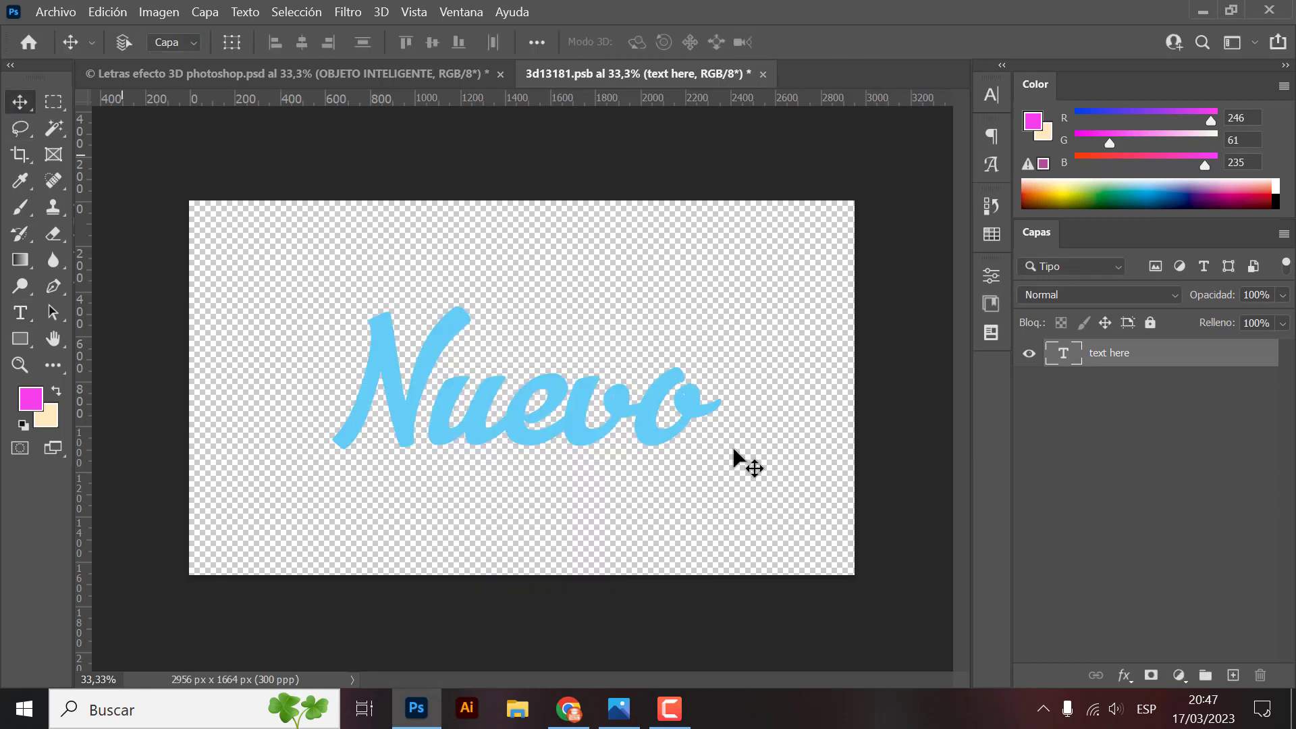
key(ctrl+t)
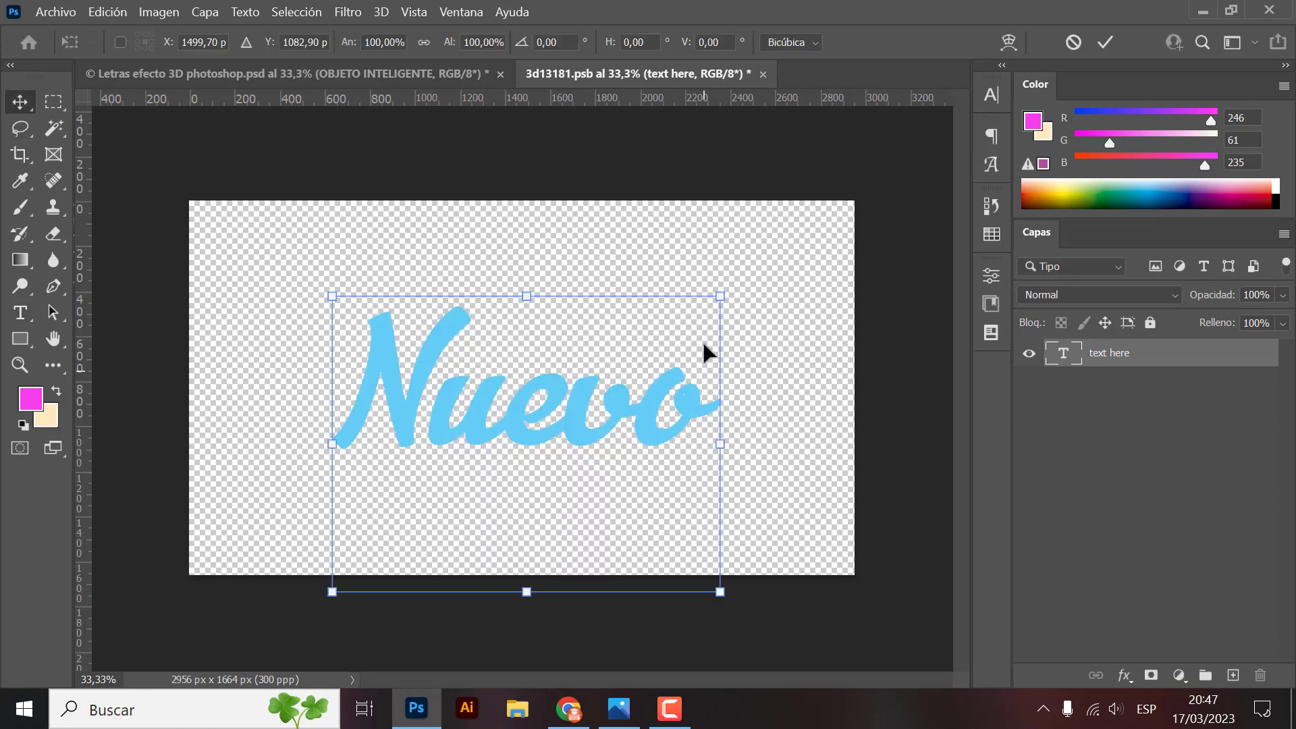
drag(717, 292, 769, 264)
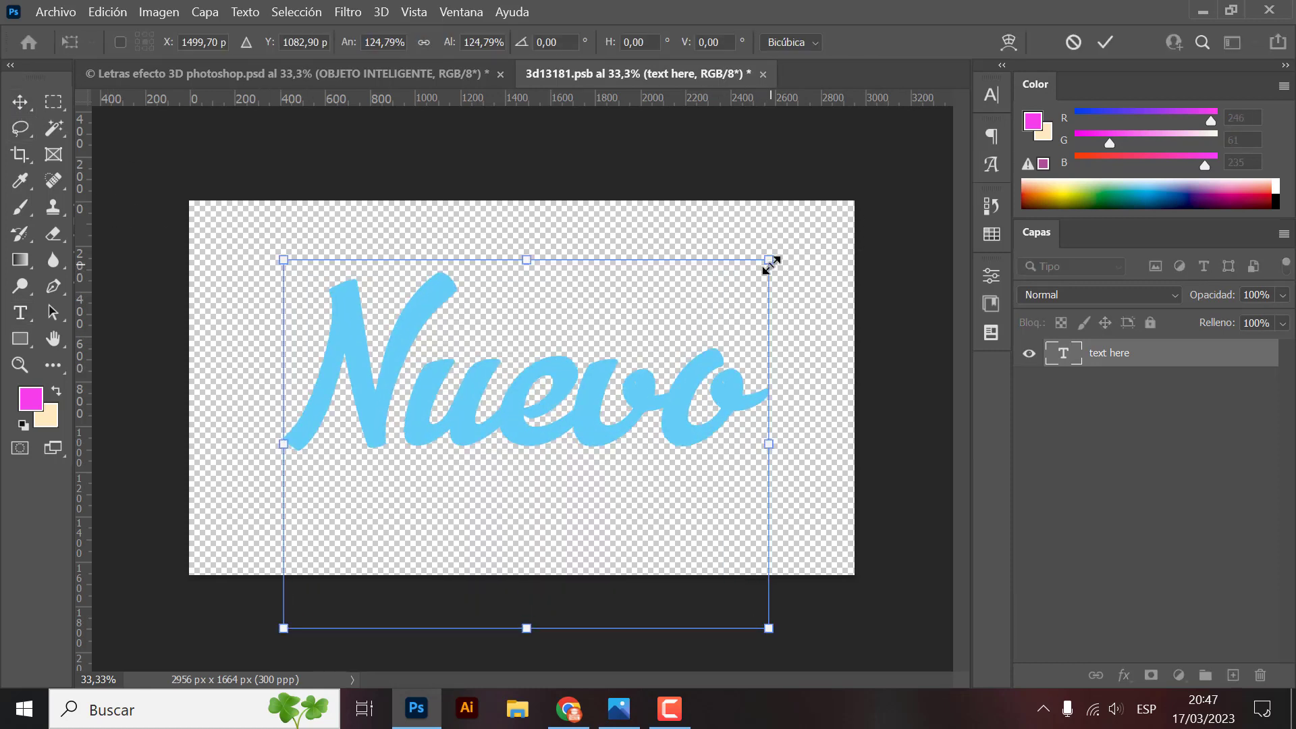
key(Return)
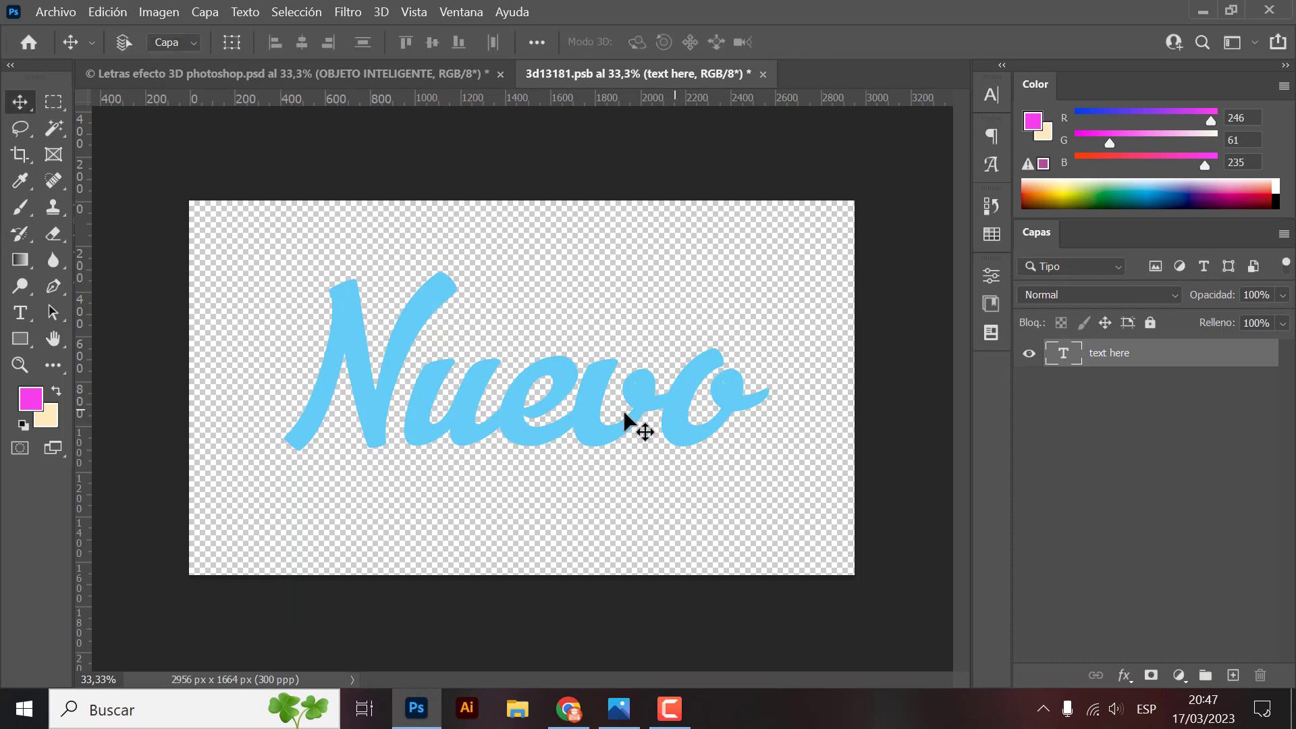
drag(560, 438, 562, 447)
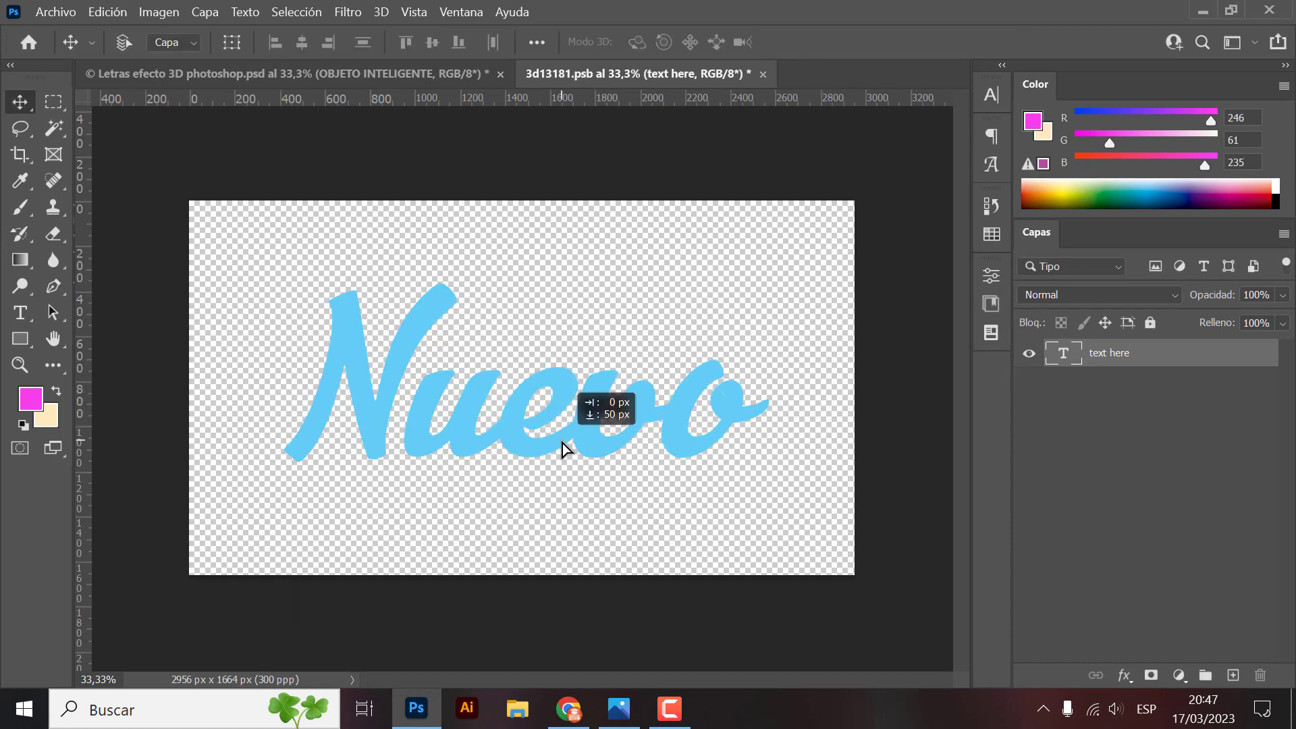
key(ctrl+s)
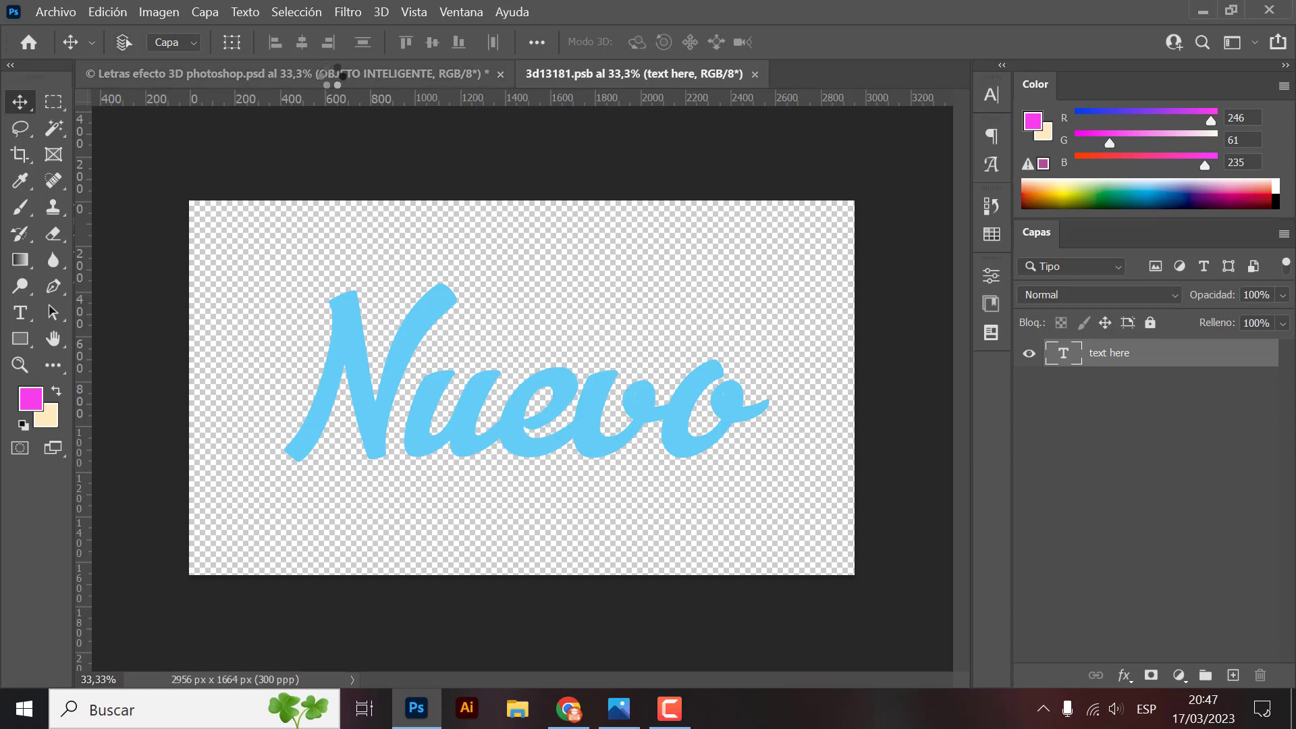
click(331, 75)
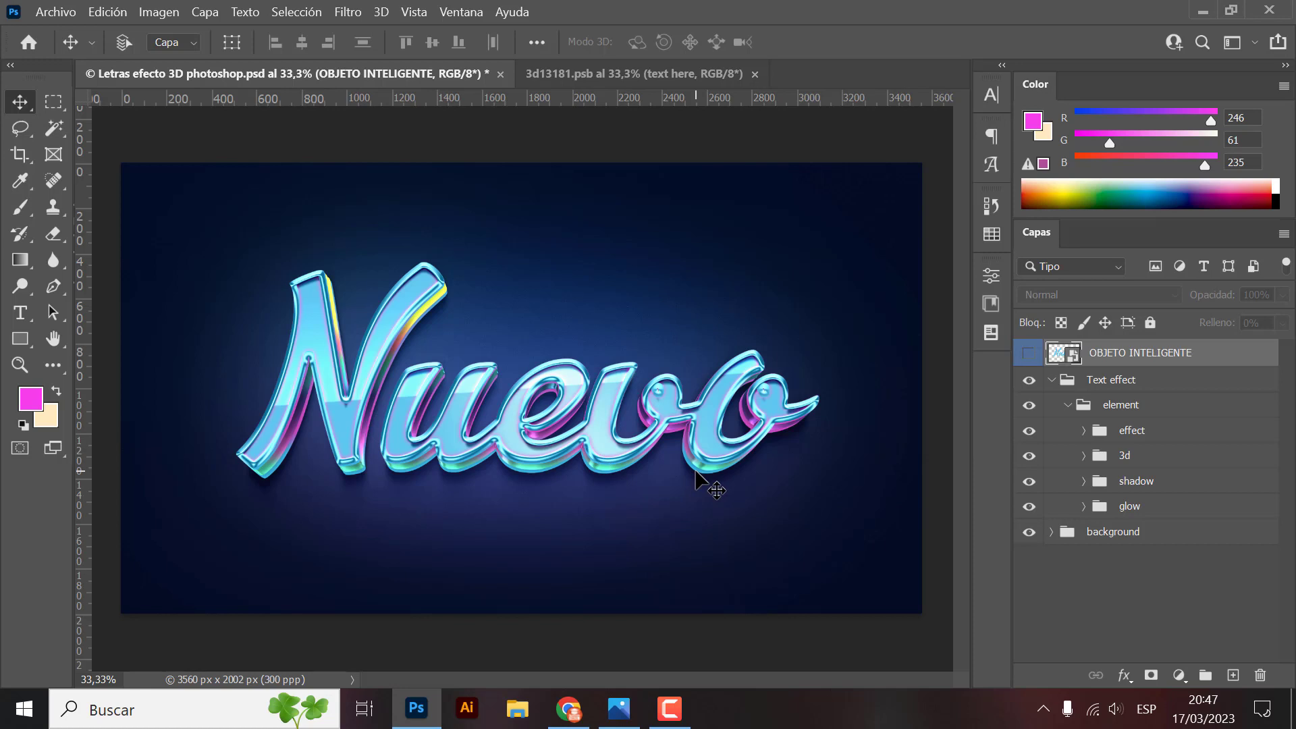
key(ctrl)
click(628, 74)
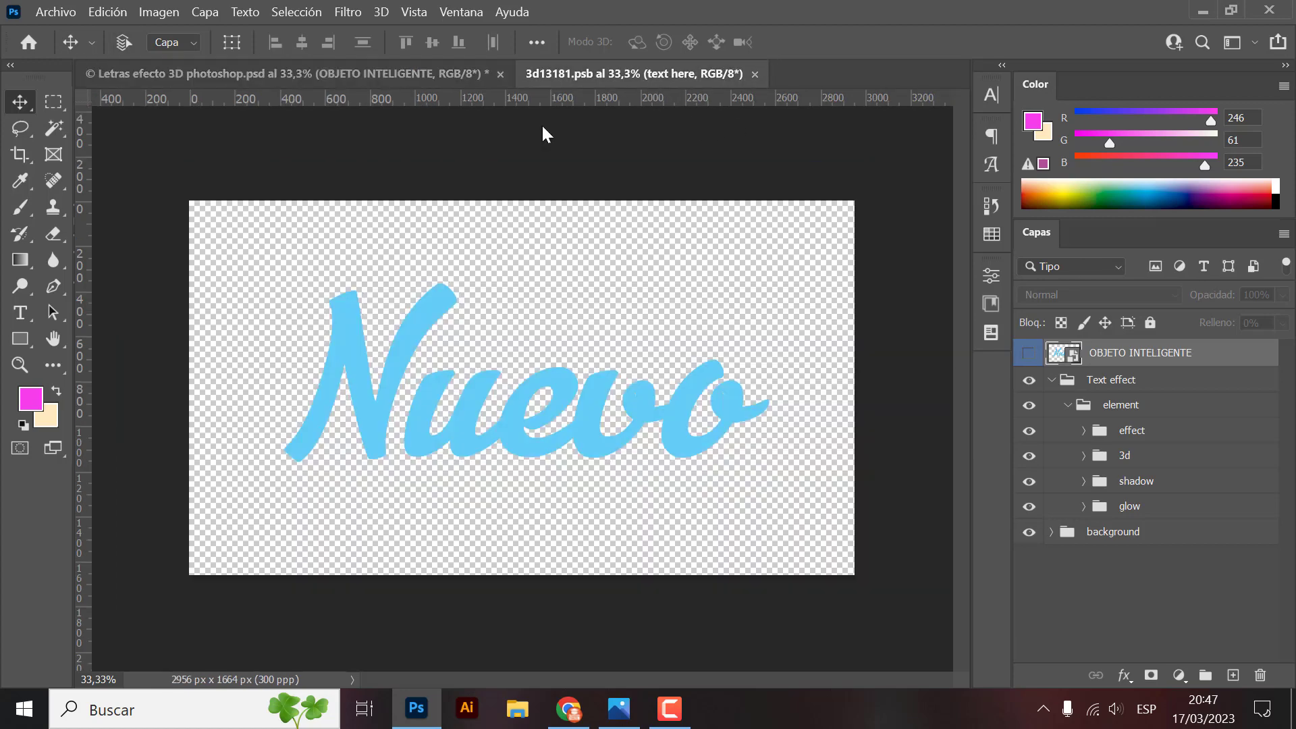
- Nudge the TEXTO text slightly higher, save it, then enter DAFONT in a new Chrome tab
drag(695, 468, 698, 450)
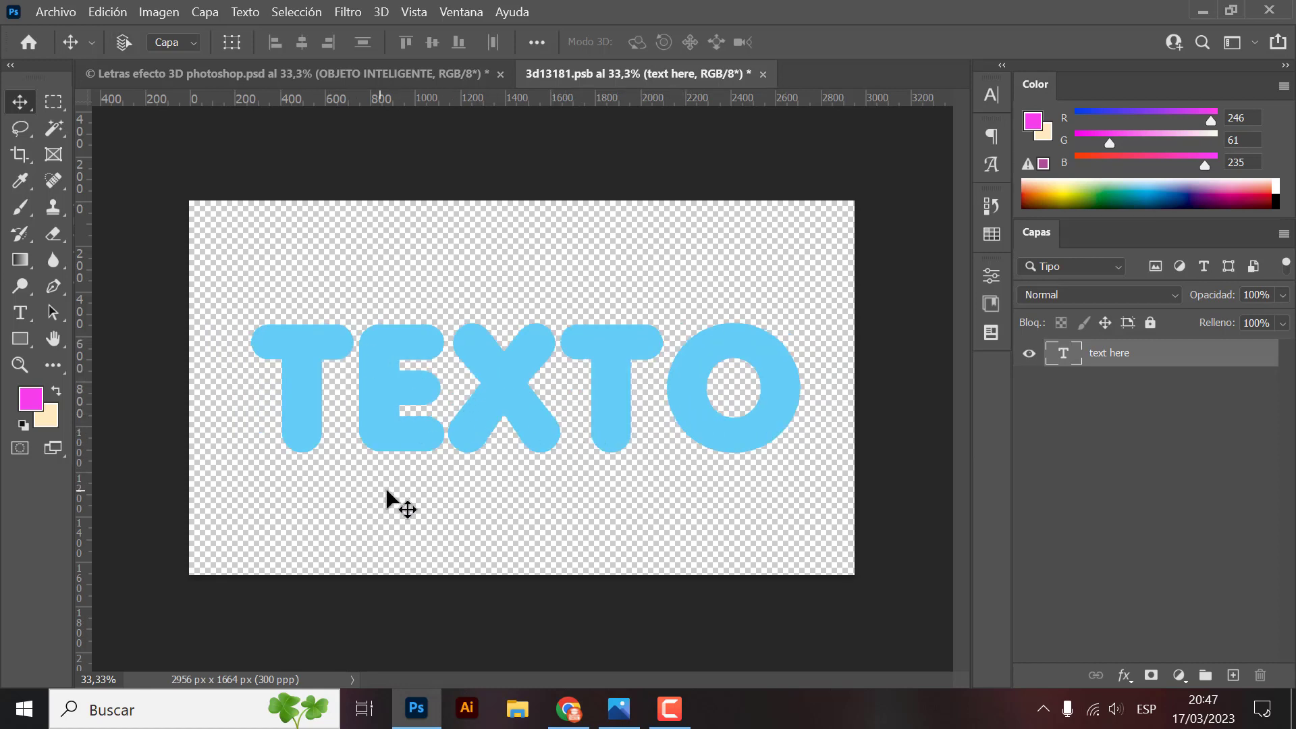
key(ctrl+s)
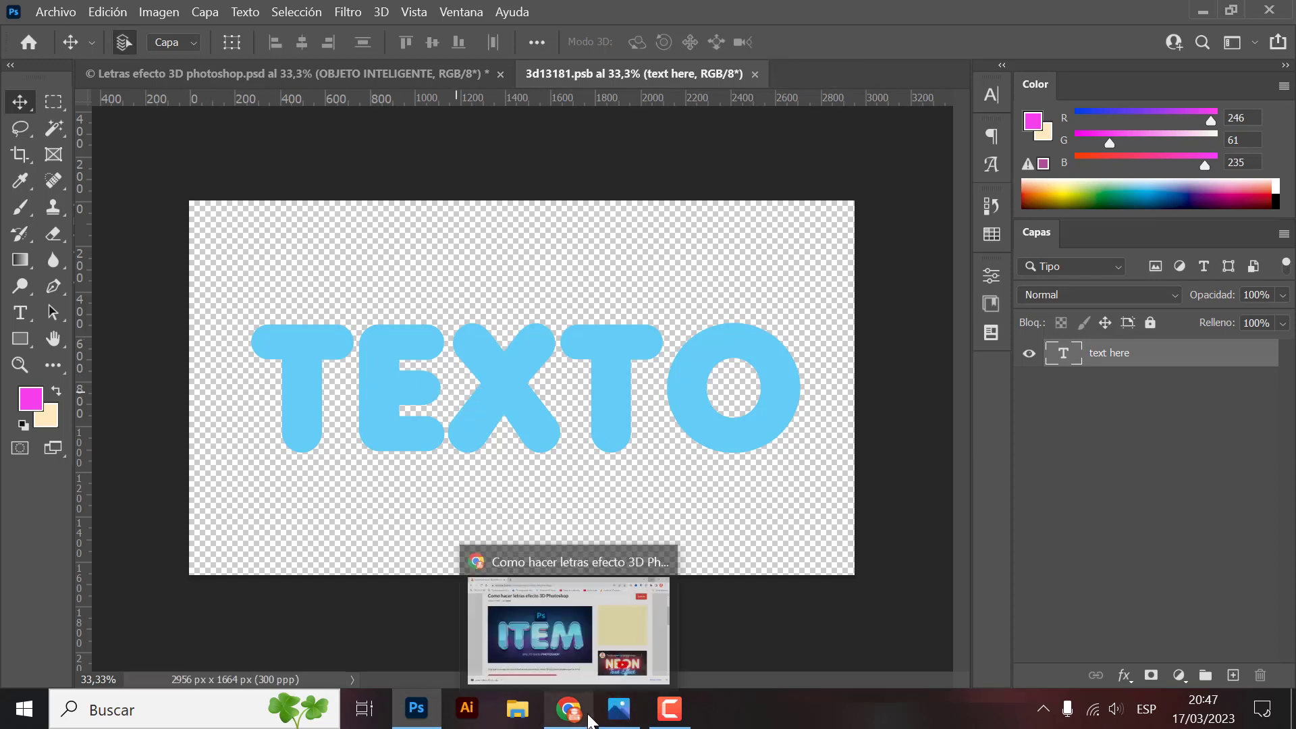
click(567, 719)
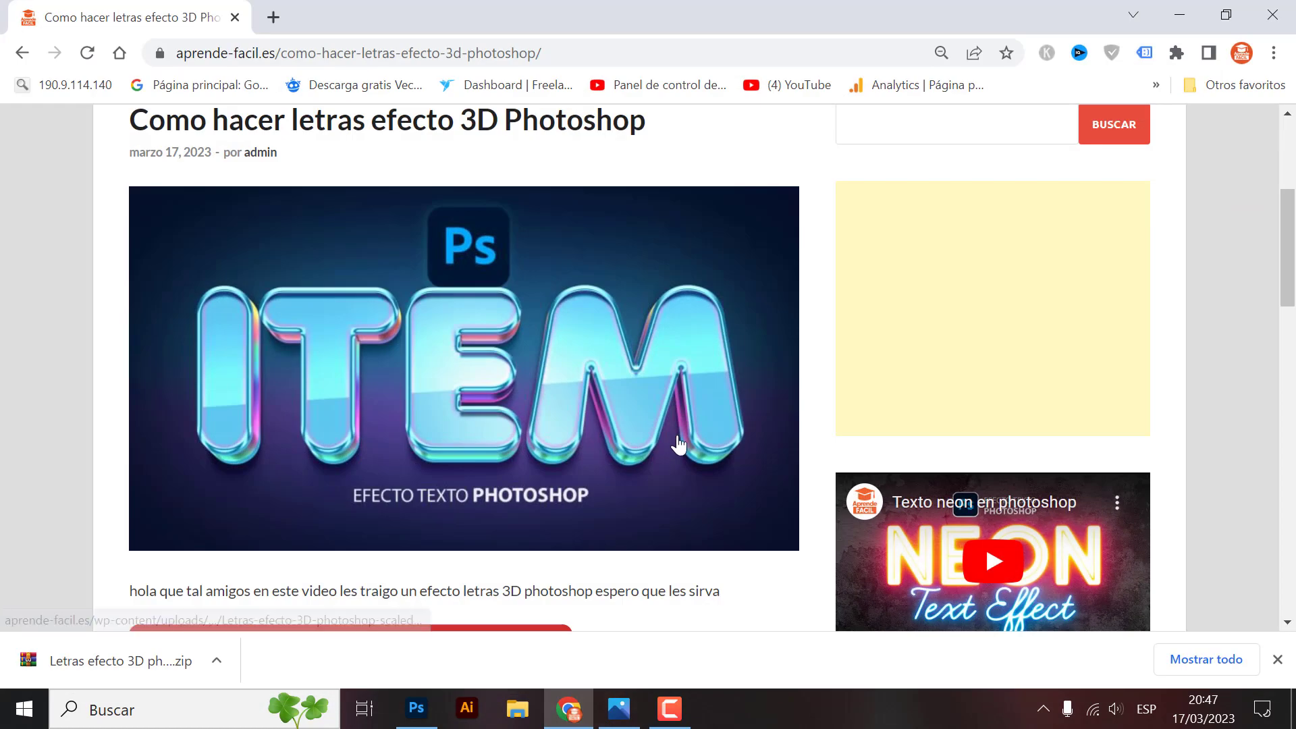
click(275, 17)
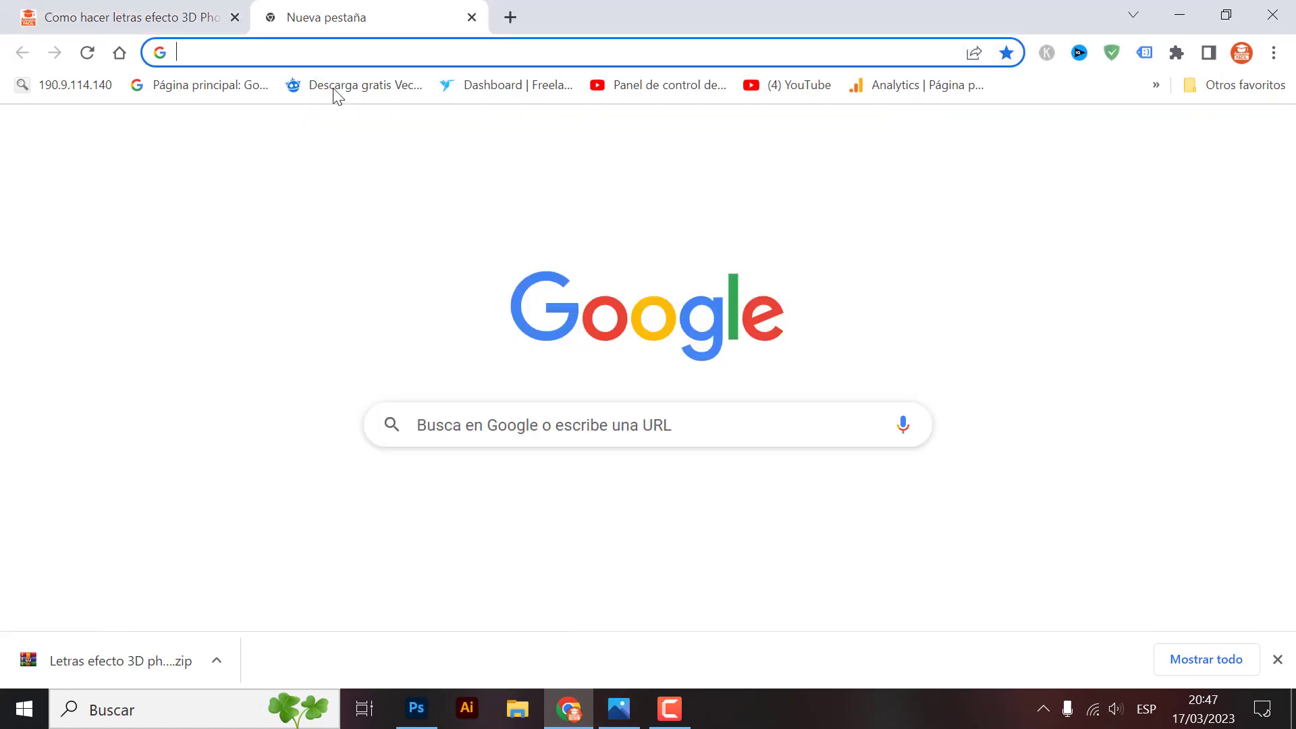
click(343, 54)
text(DAFONT)
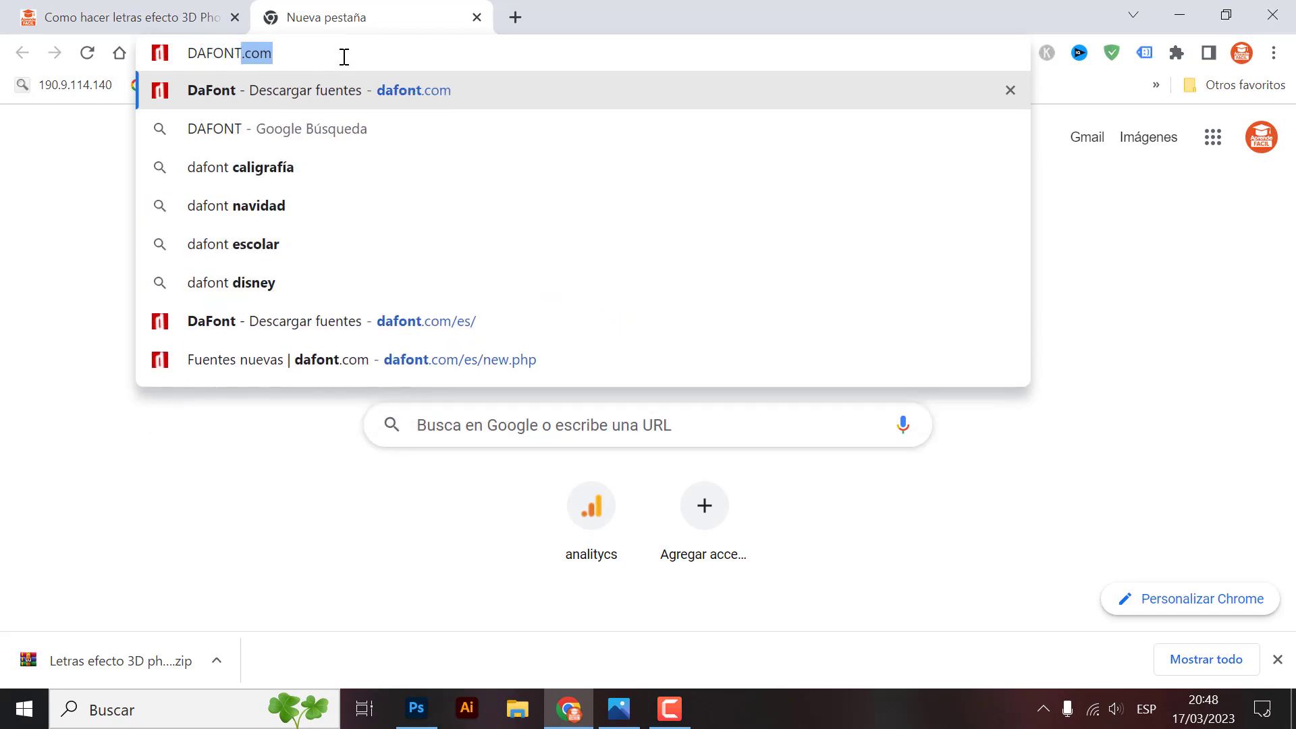
- Open DaFont and browse its home page and the Top fonts list in a new tab
click(412, 89)
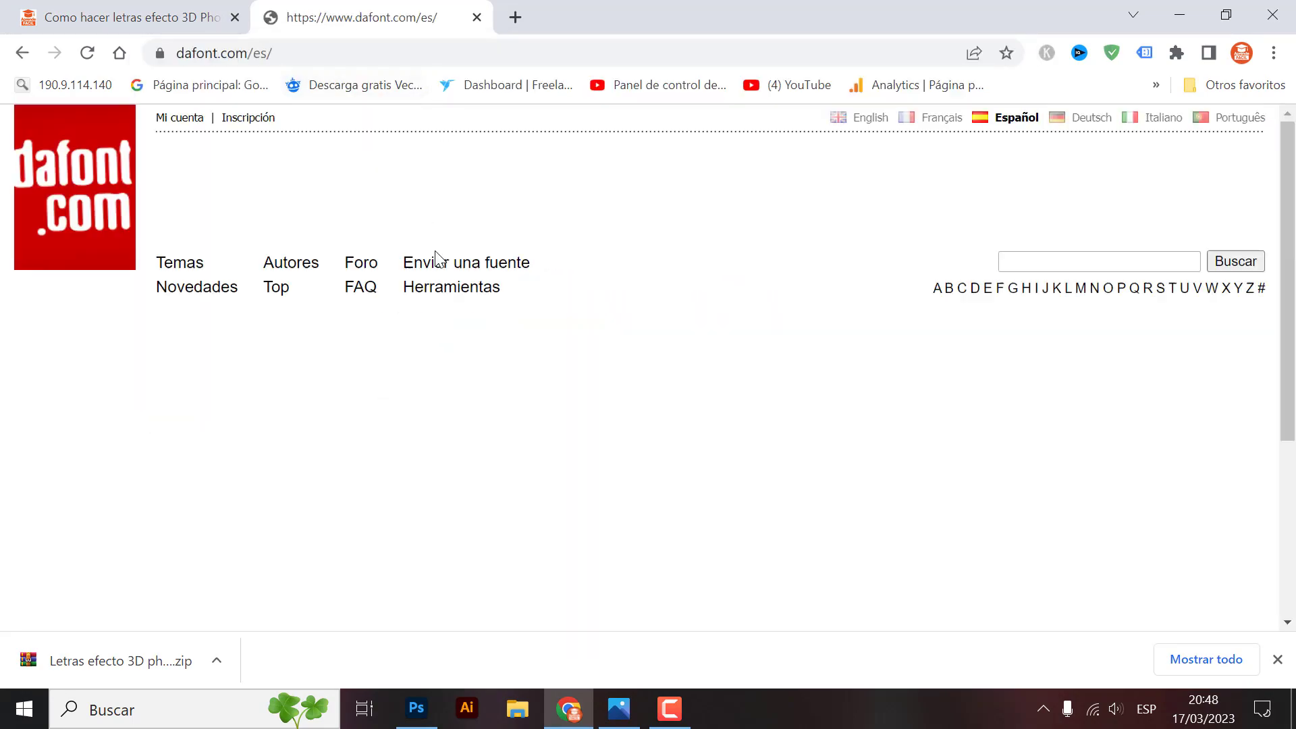
scroll(704, 371, down, 6)
scroll(704, 371, down, 1)
scroll(723, 362, down, 3)
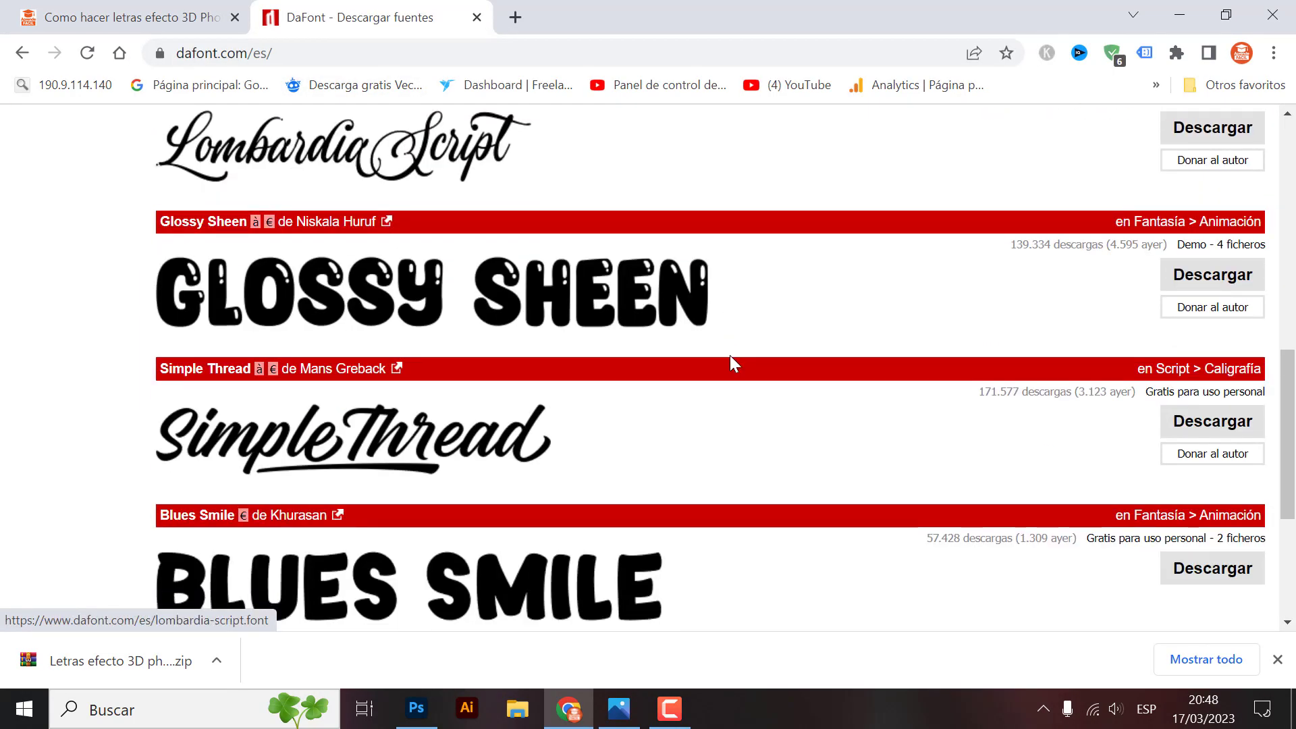
scroll(732, 365, down, 3)
scroll(732, 365, down, 2)
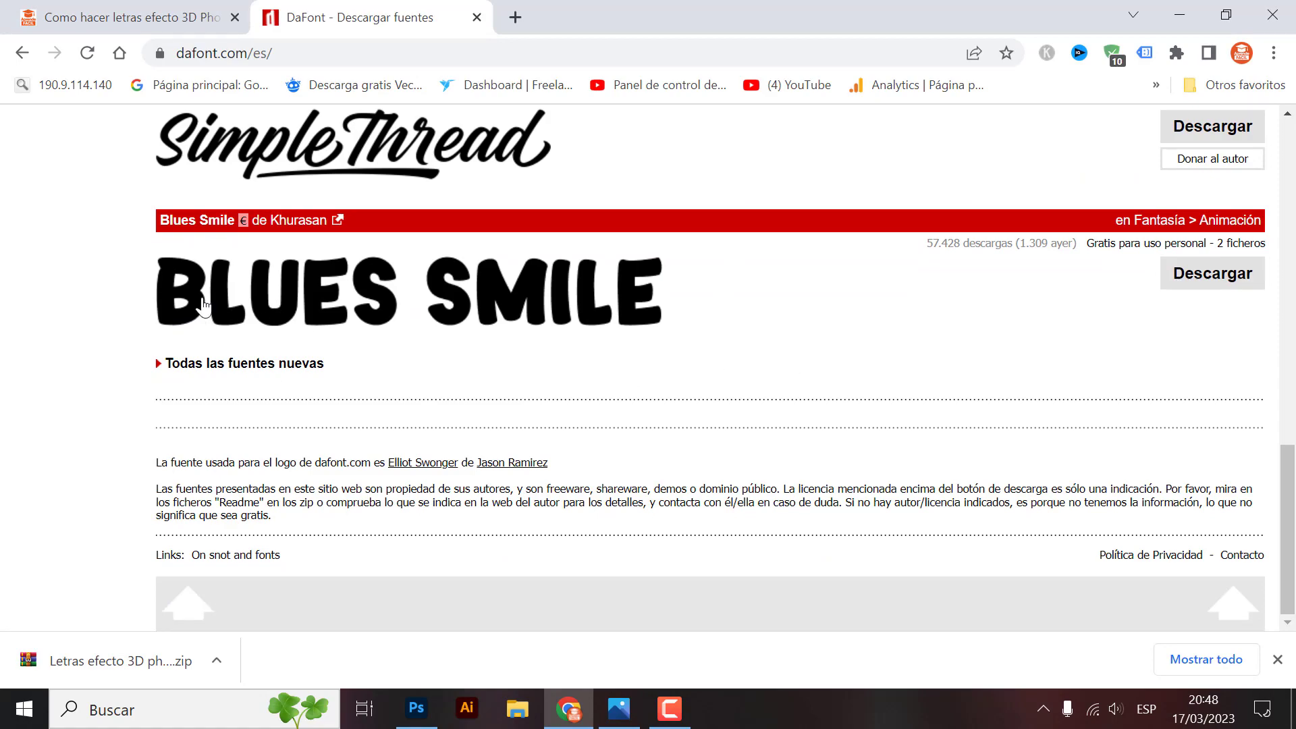
scroll(461, 338, up, 5)
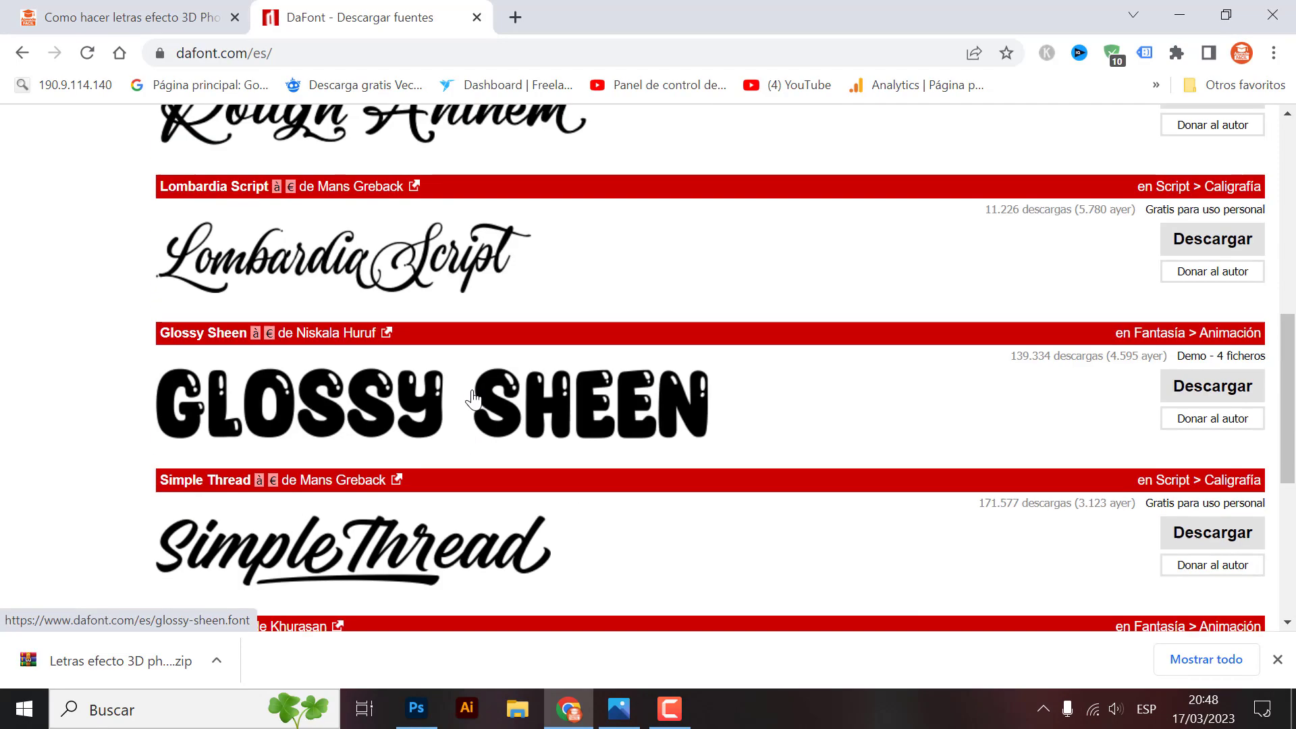
scroll(477, 396, up, 6)
scroll(424, 504, down, 2)
scroll(422, 505, down, 3)
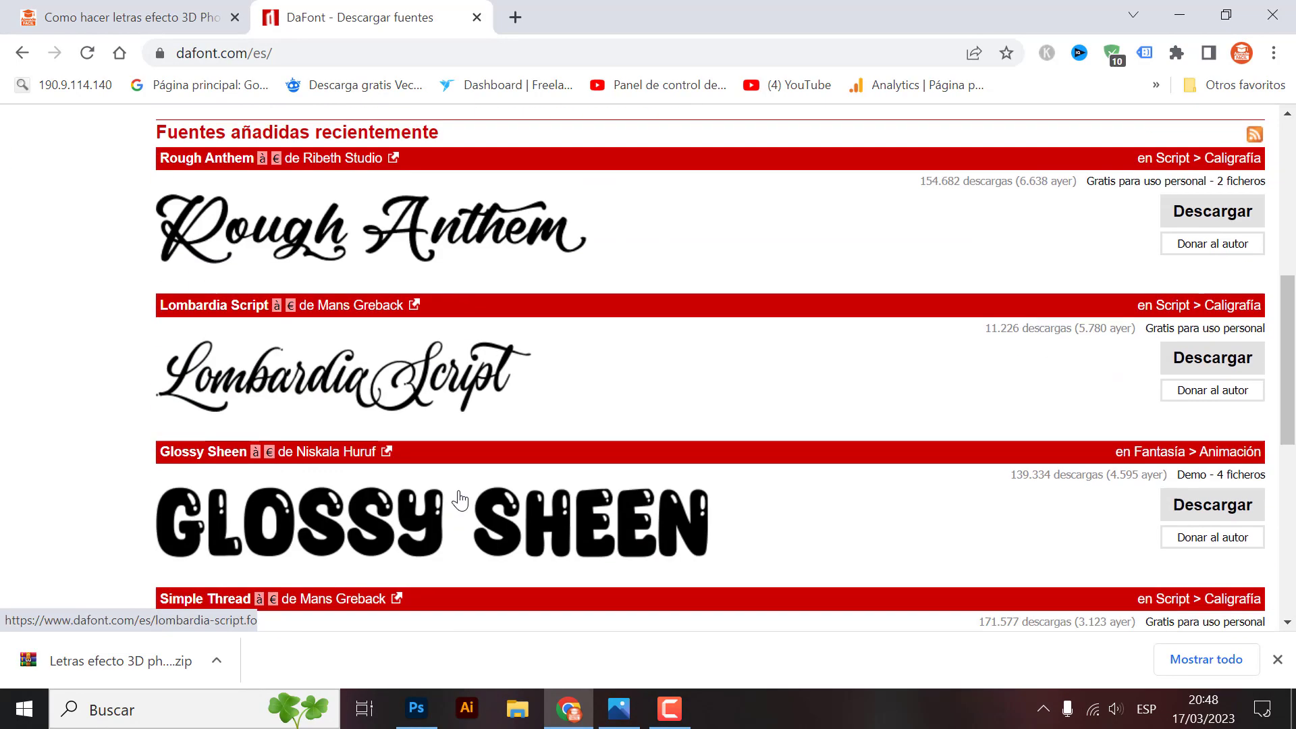
scroll(304, 378, up, 6)
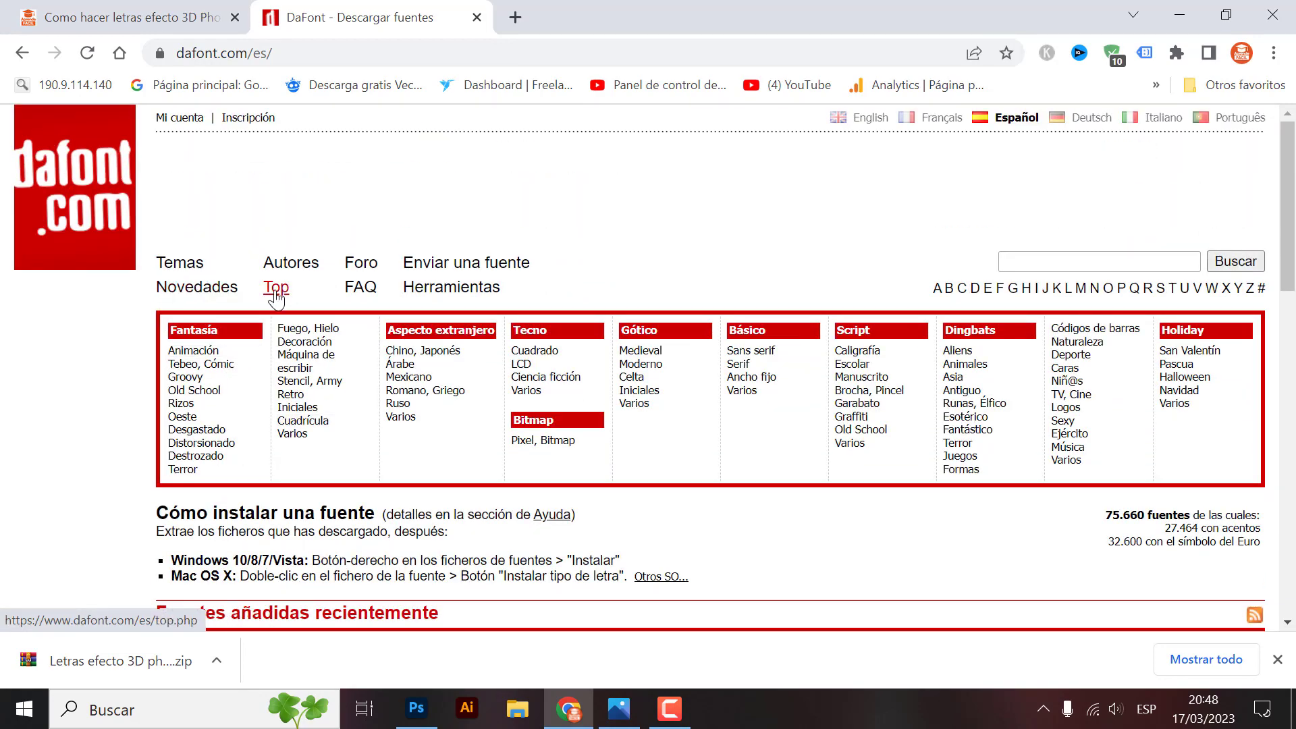
right_click(275, 287)
click(351, 302)
click(558, 15)
scroll(769, 480, down, 2)
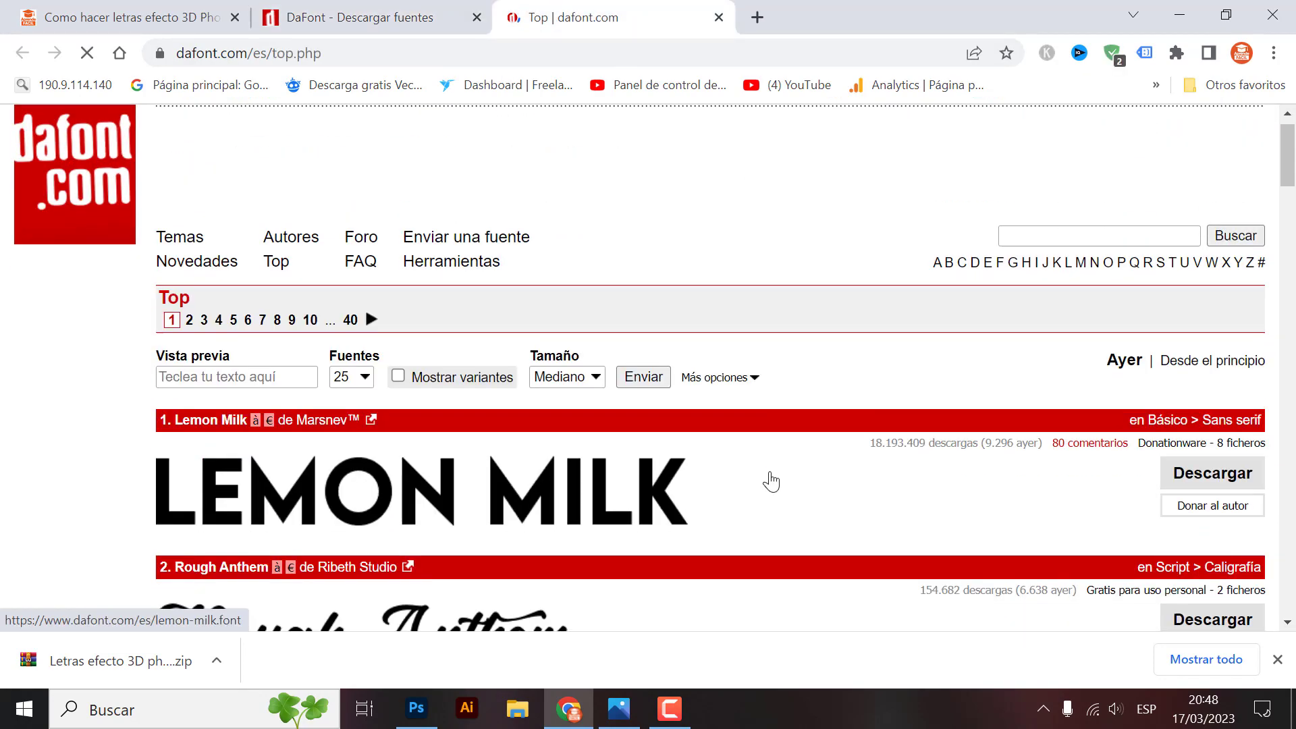
scroll(781, 463, down, 7)
scroll(784, 463, down, 6)
scroll(784, 463, down, 3)
click(378, 17)
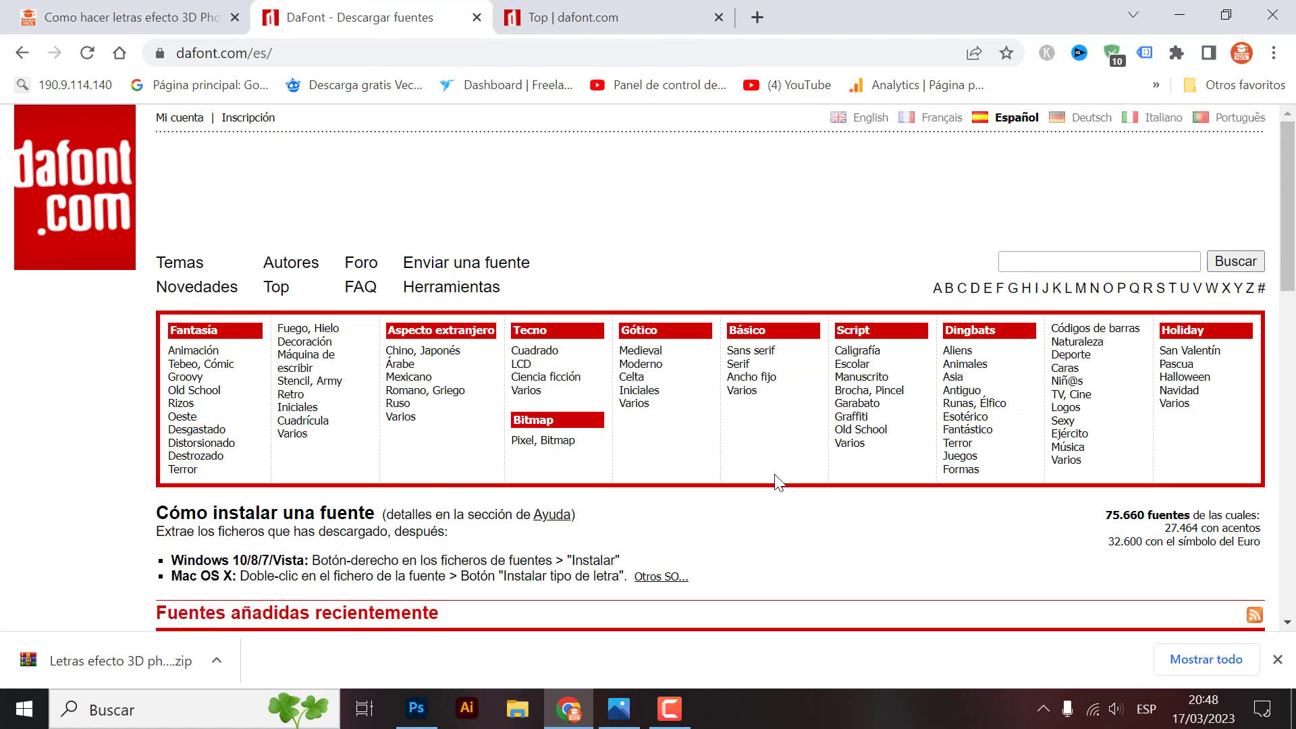
- Download the Blues Smile font as blues_smile to the Desktop
scroll(783, 482, down, 1)
scroll(787, 488, down, 2)
scroll(791, 476, down, 3)
scroll(795, 472, down, 2)
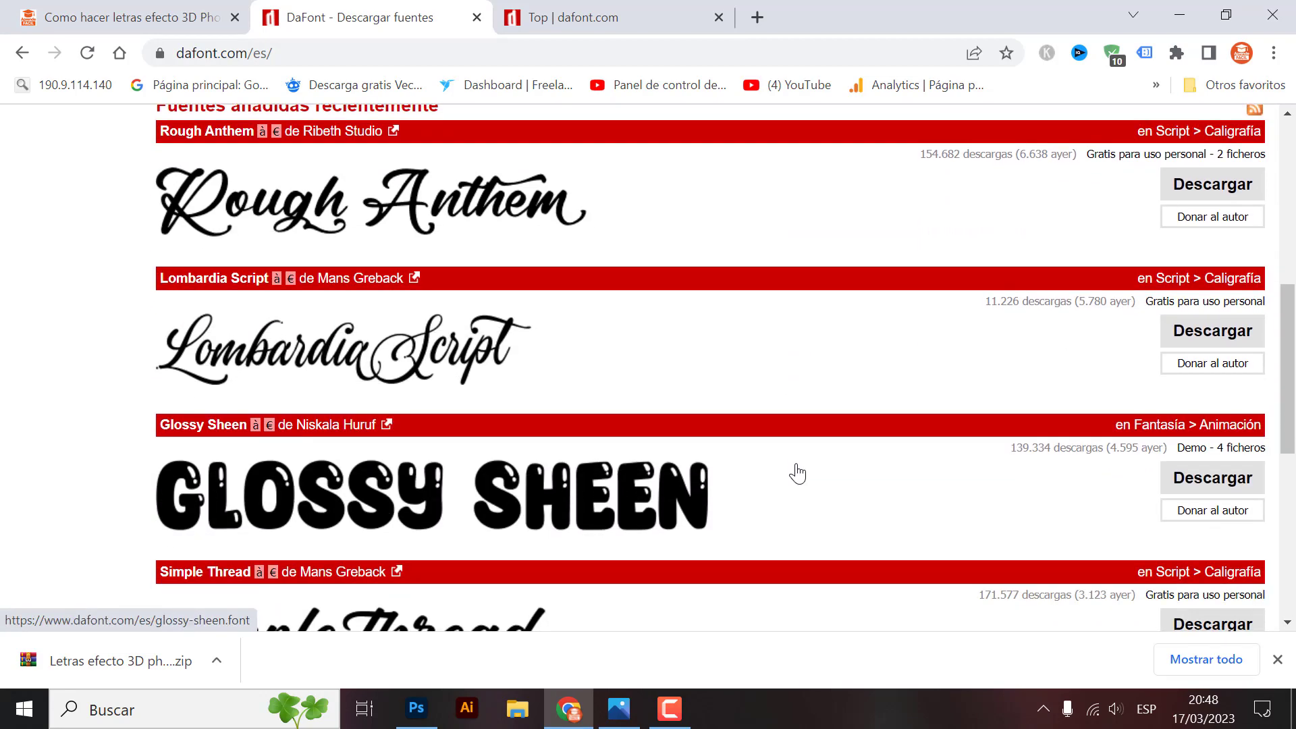
scroll(797, 474, down, 3)
scroll(799, 466, down, 4)
scroll(801, 465, up, 1)
scroll(776, 469, up, 3)
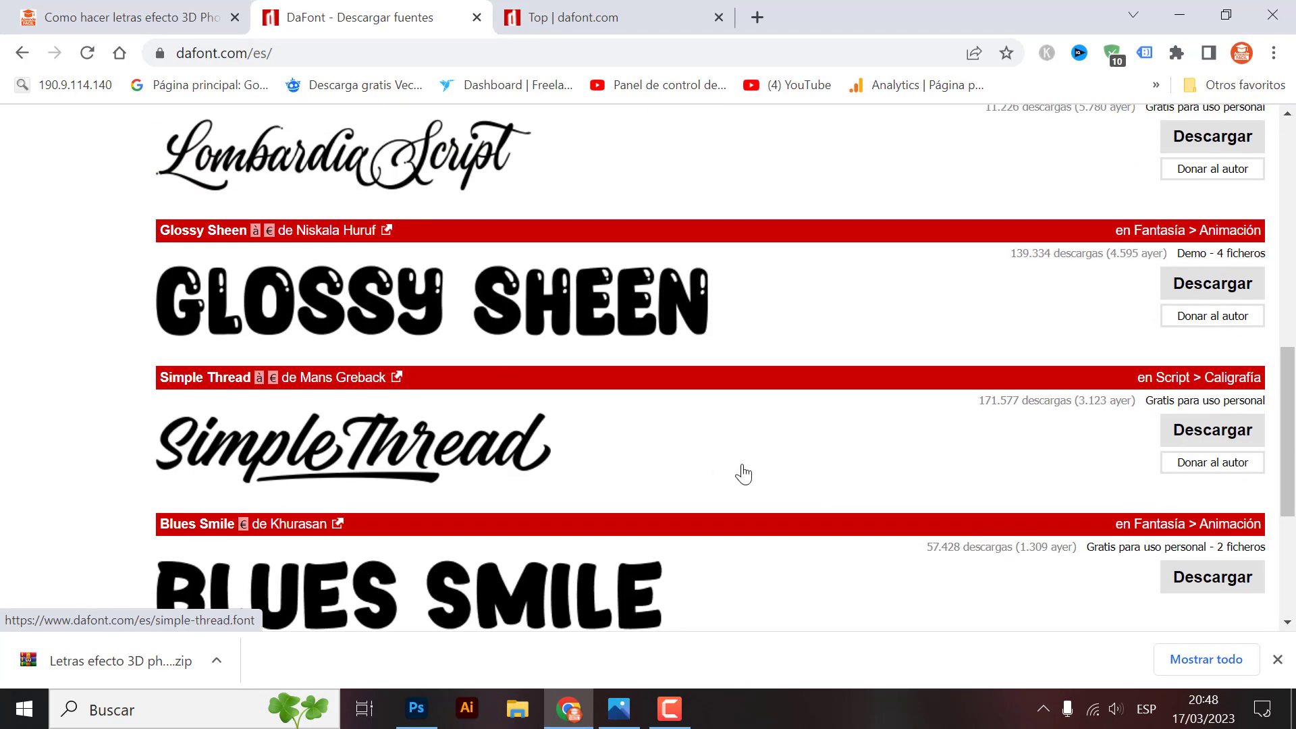
scroll(744, 475, down, 2)
scroll(740, 463, down, 3)
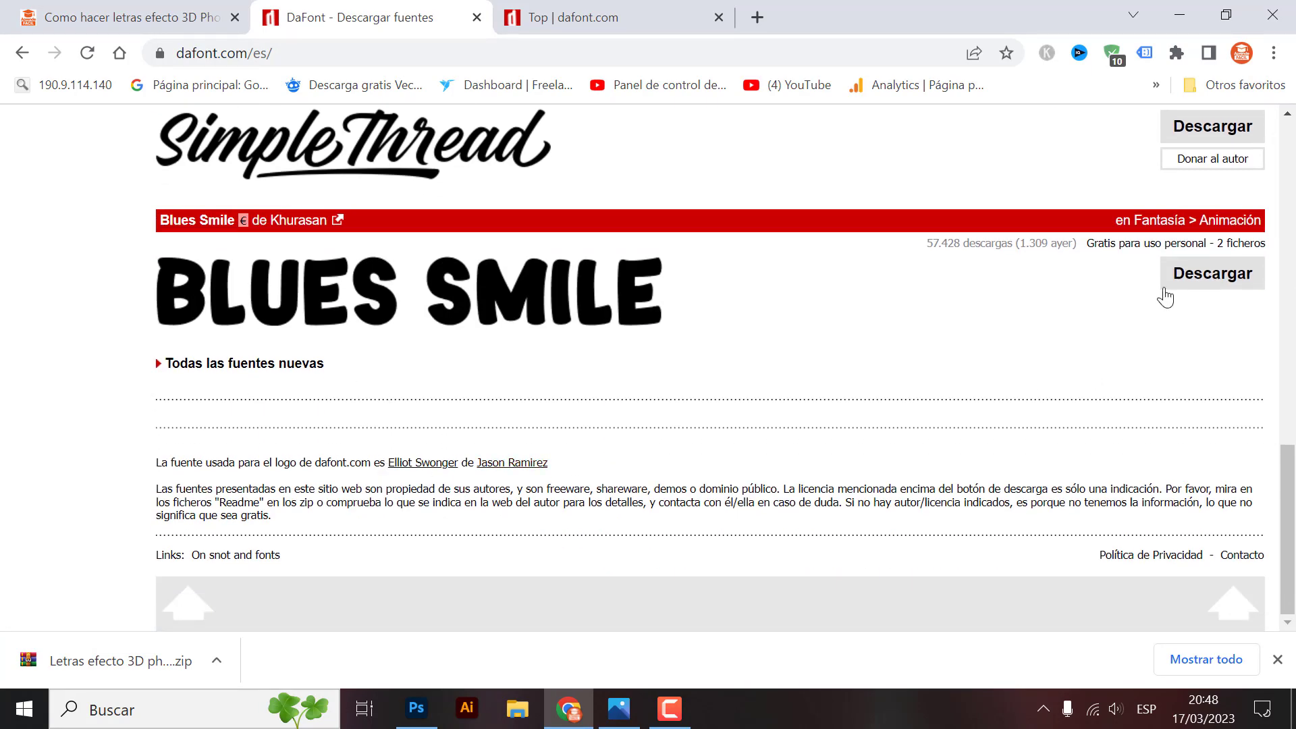
click(1218, 284)
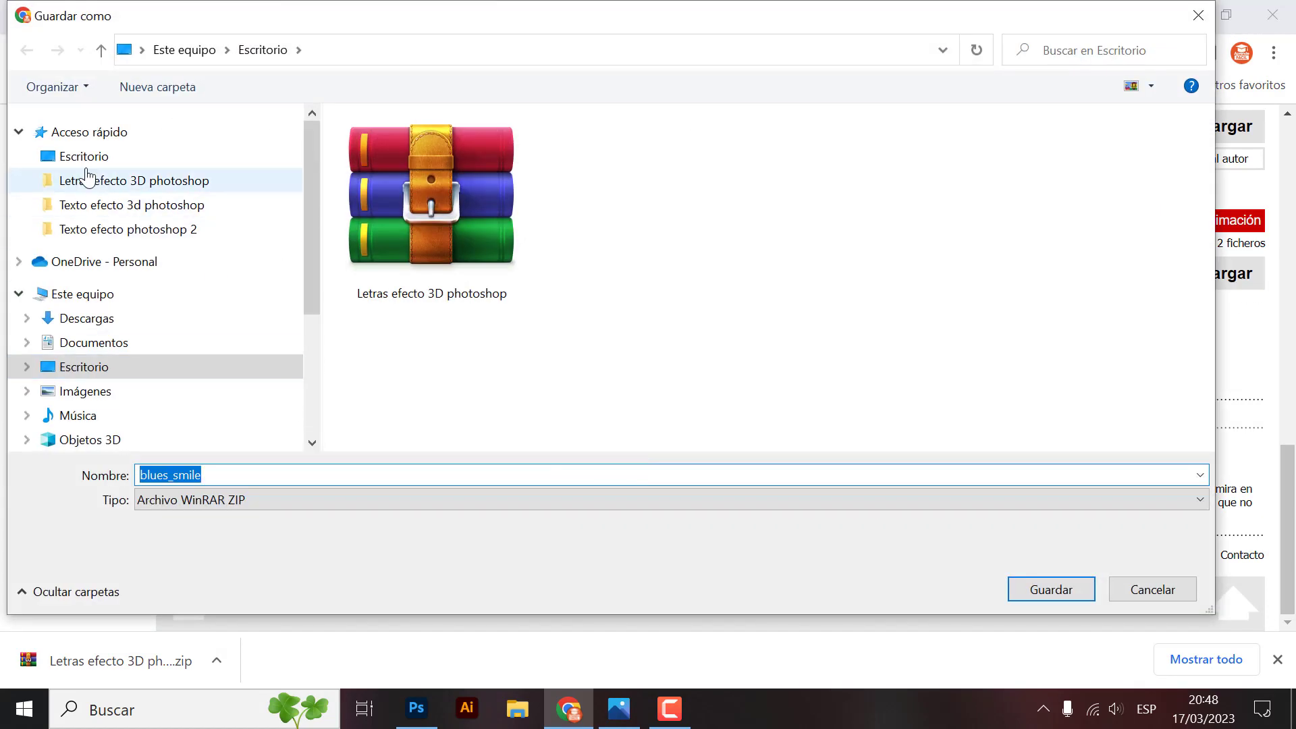
click(95, 157)
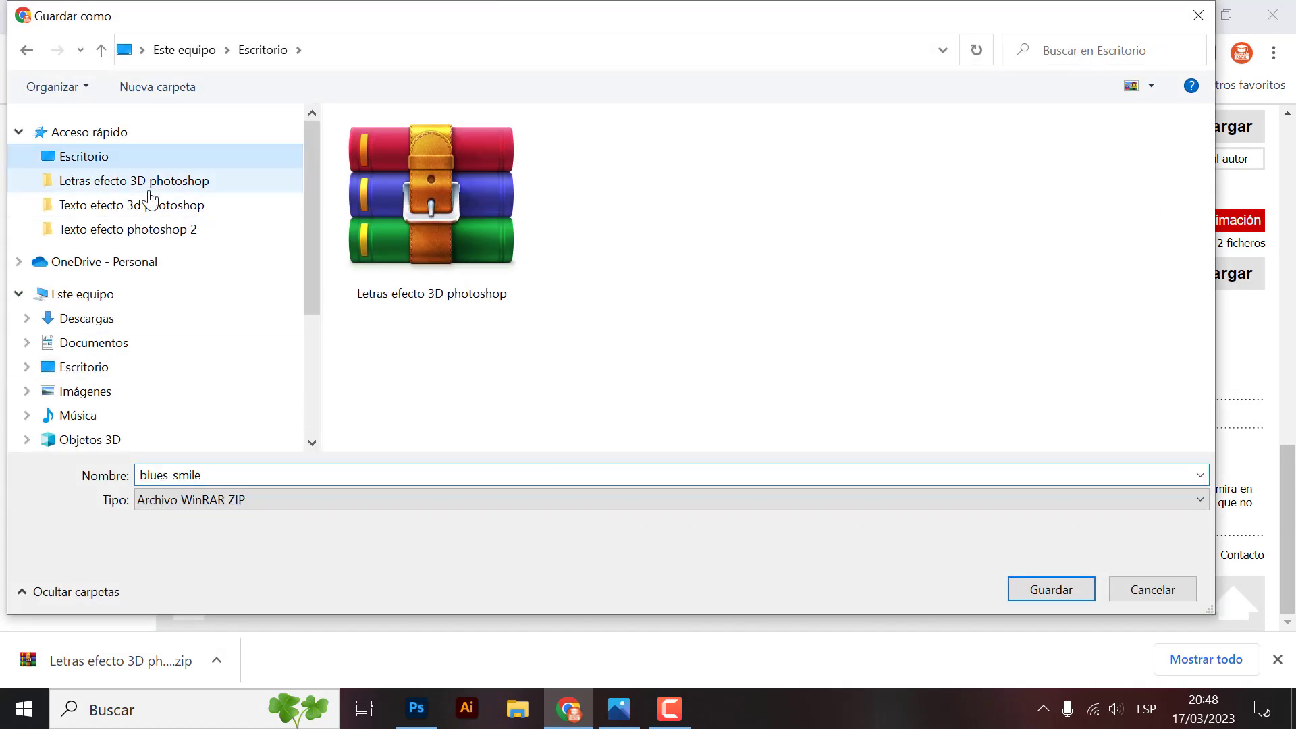
click(1051, 592)
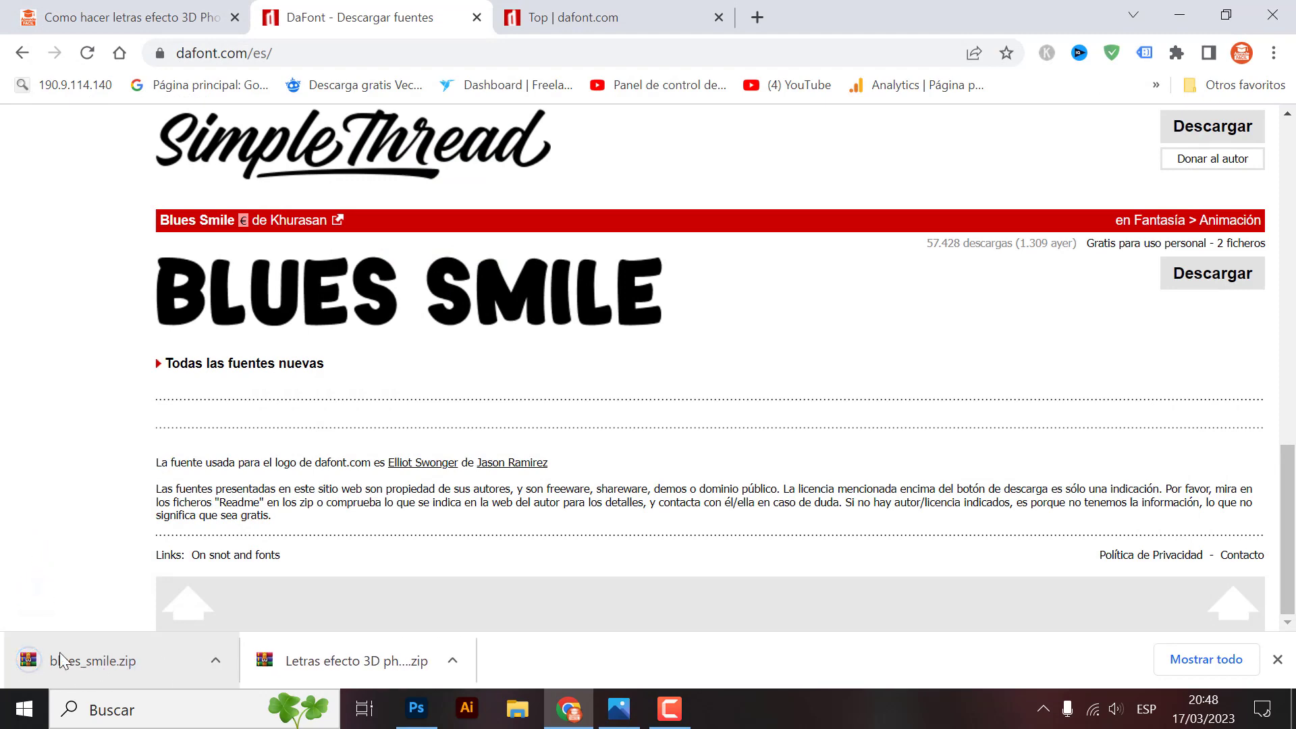
click(1293, 709)
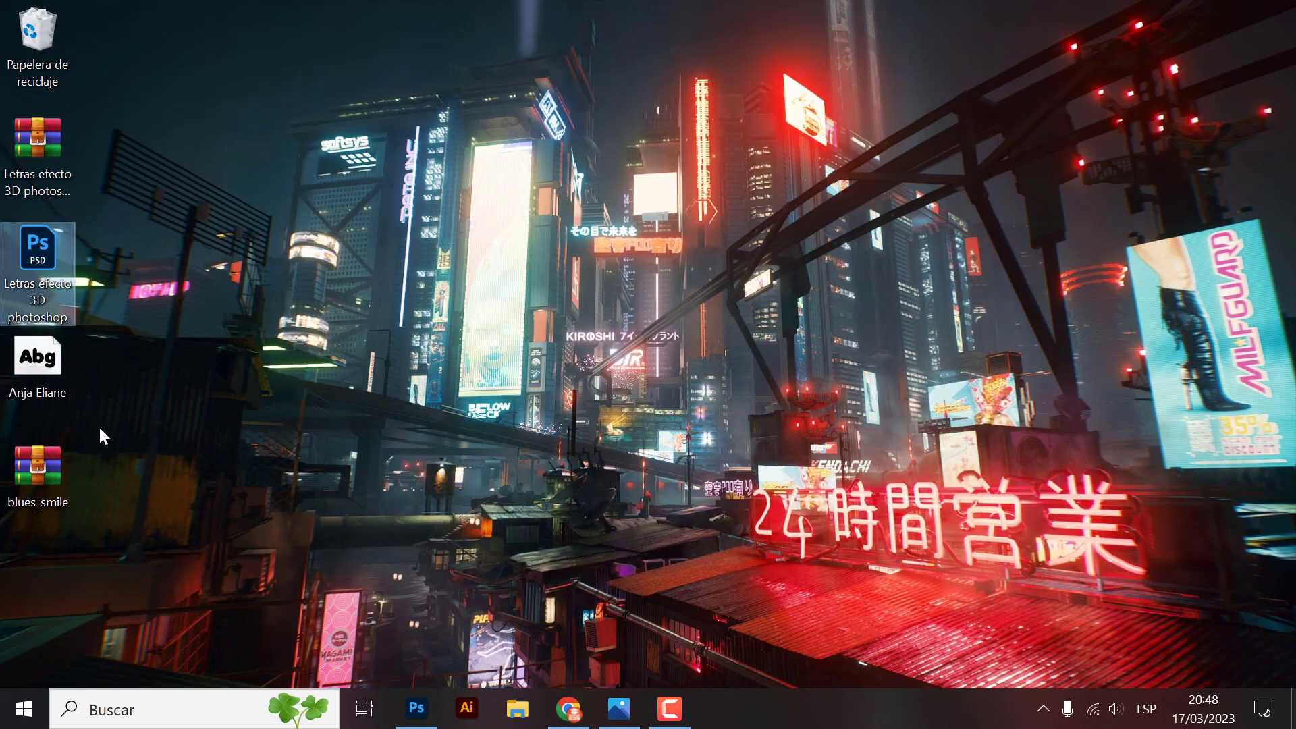
- Extract the blues_smile archive onto the desktop
click(54, 464)
right_click(54, 464)
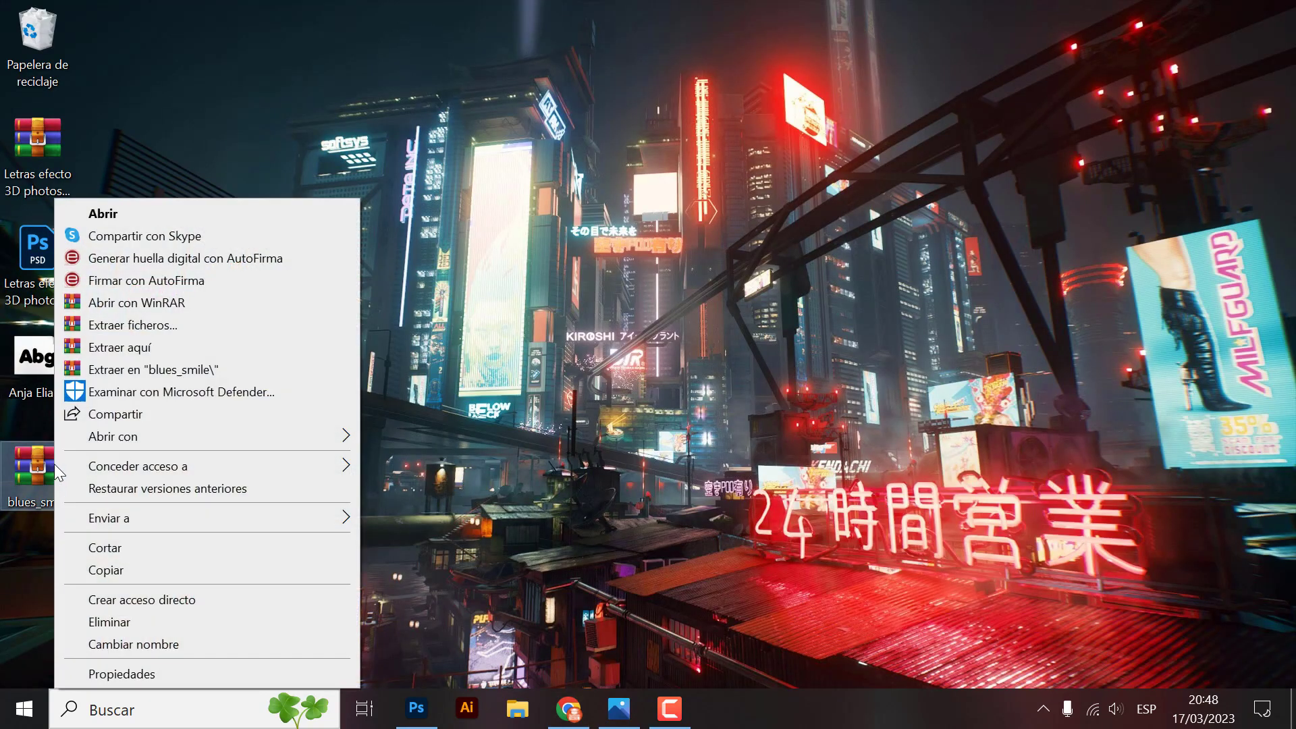
click(135, 348)
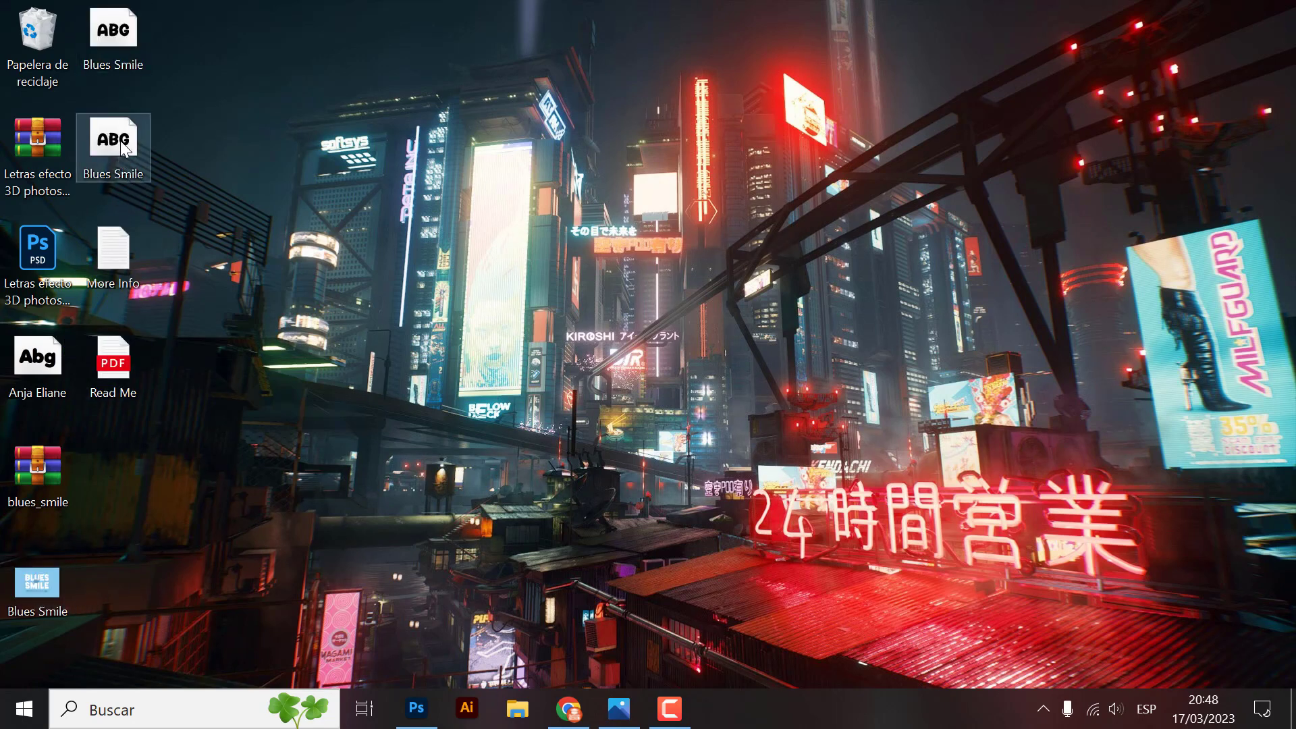
- Install the Blues Smile font, replacing the existing copy, and return to Photoshop
double_click(115, 147)
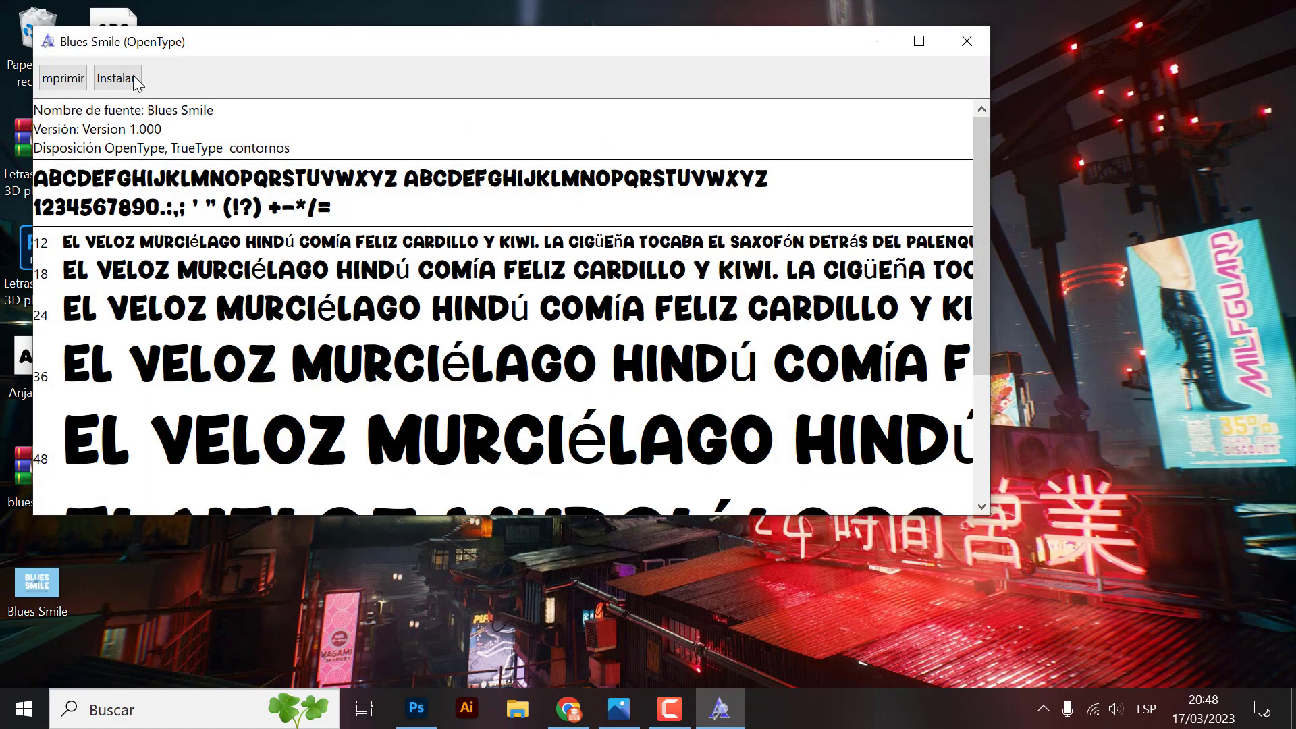
click(115, 77)
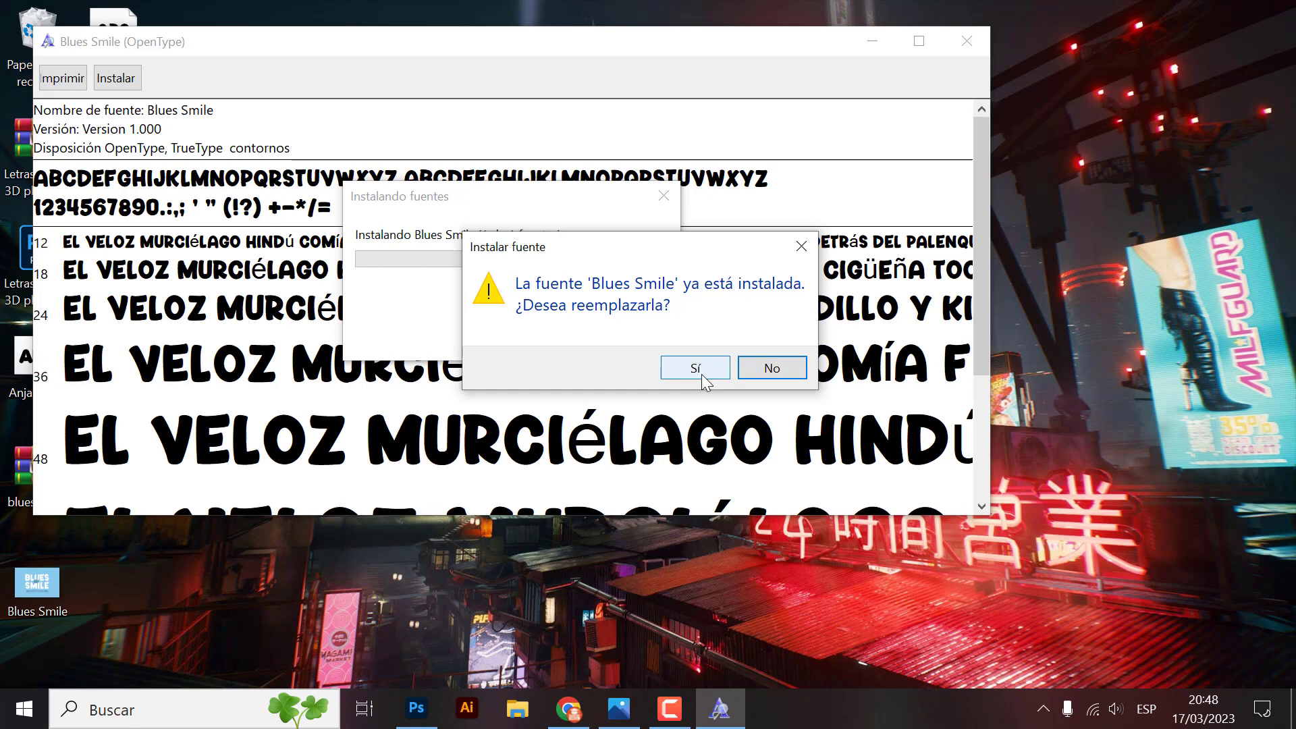
click(693, 370)
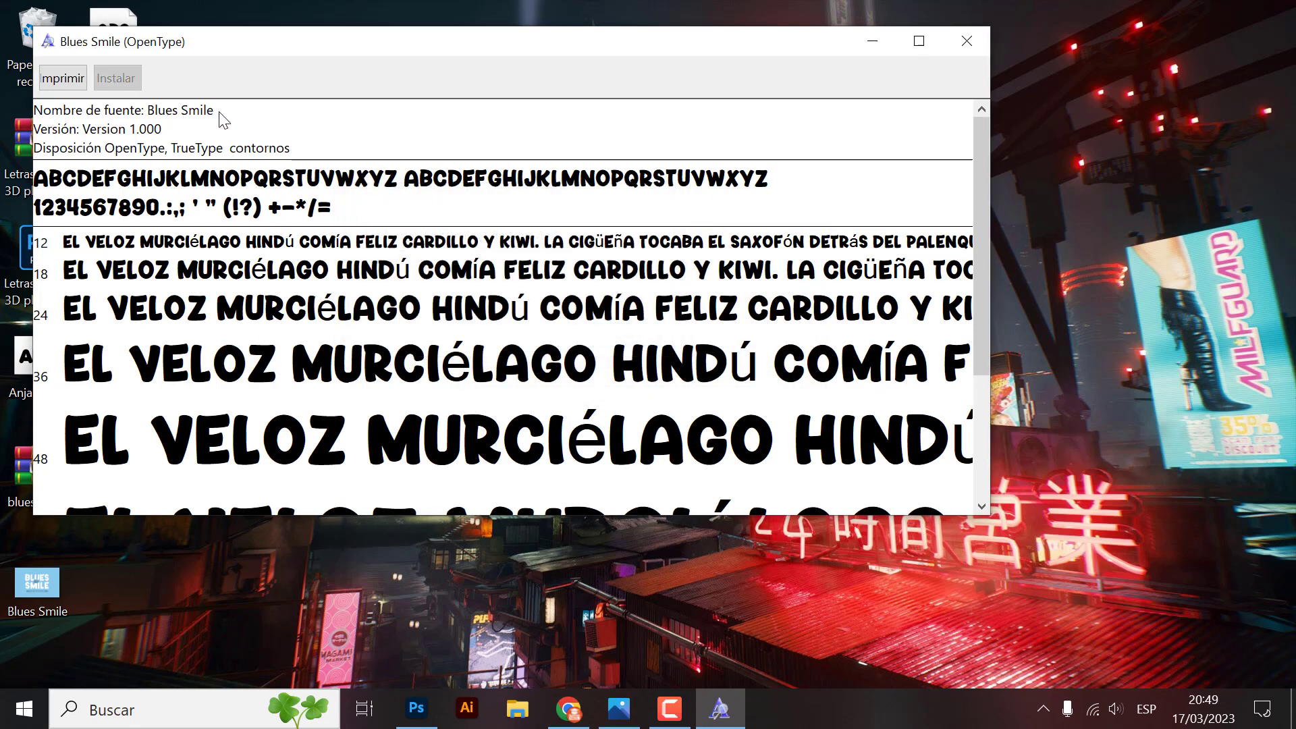
click(417, 708)
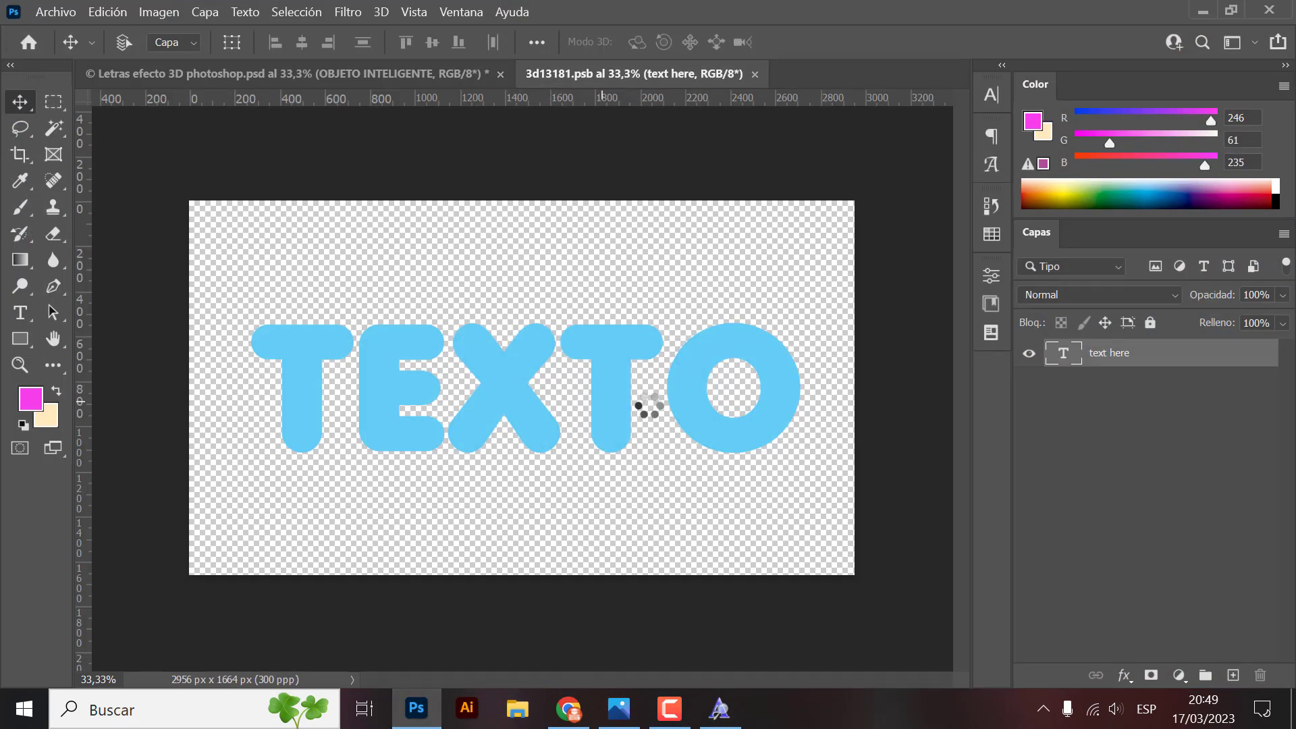
- Set the TEXTO lettering to Blues Smile Regular by searching BLU in the font field
double_click(649, 402)
click(268, 41)
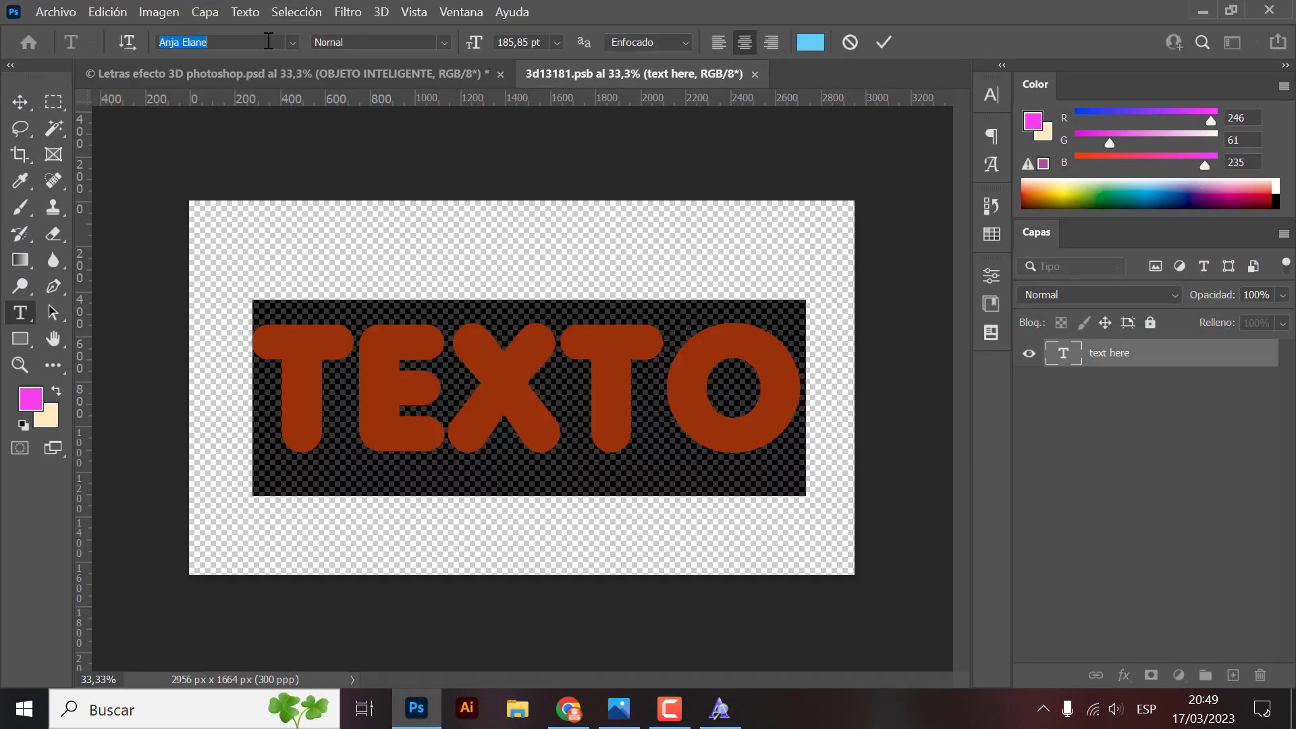
text(BLU)
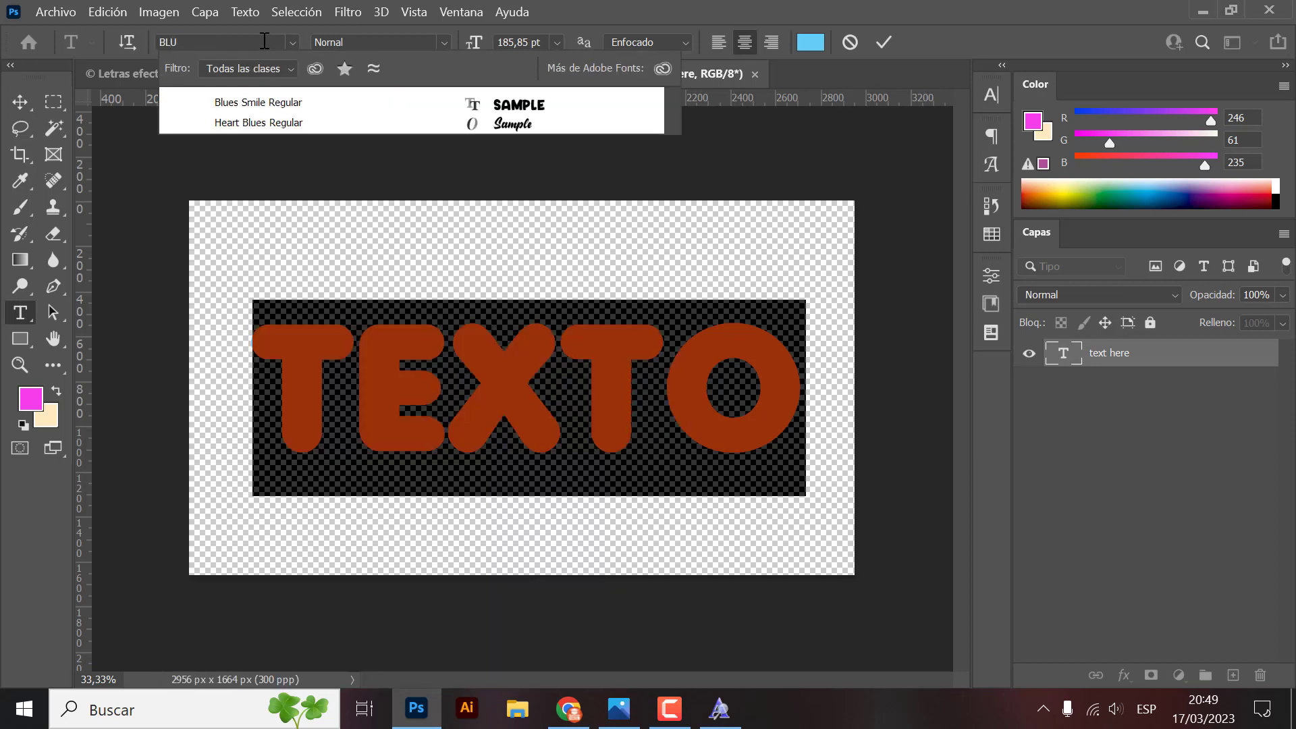
click(288, 102)
click(19, 101)
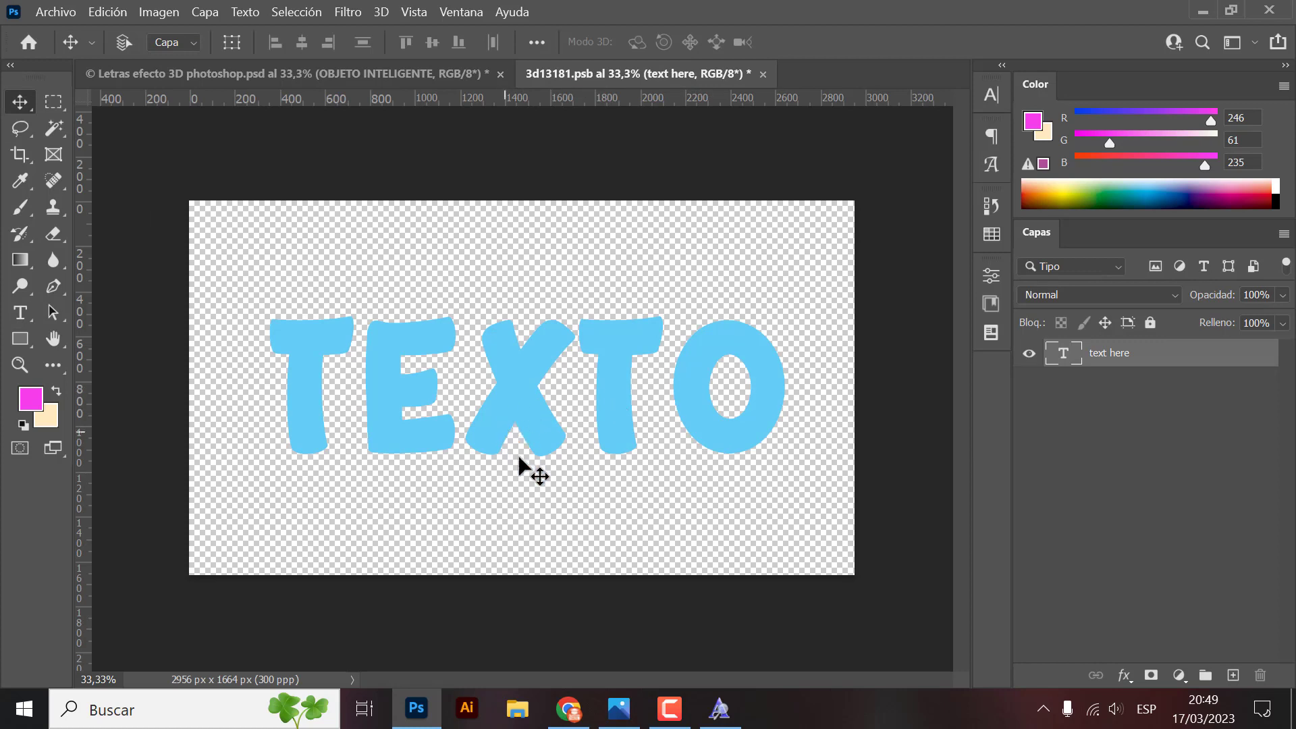
- Save the smart object and view the updated glossy 3D TEXTO in the main document
key(ctrl+s)
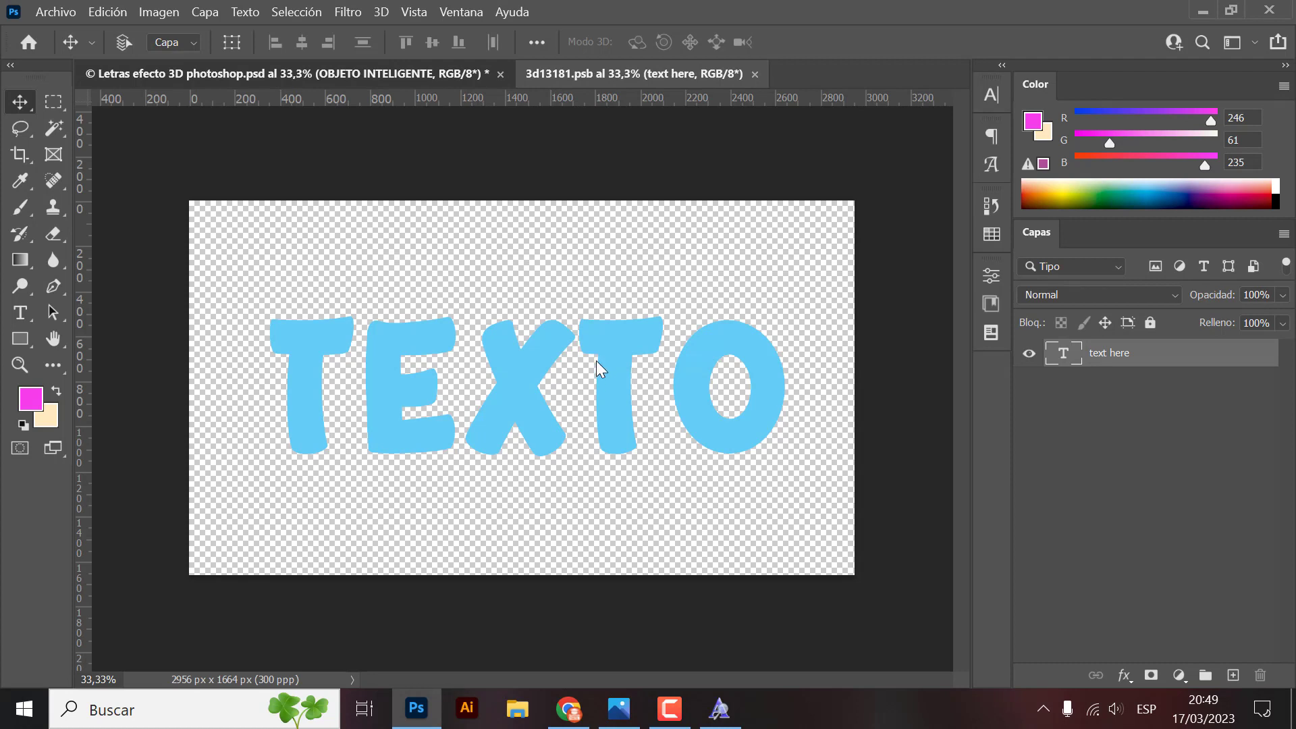
click(382, 70)
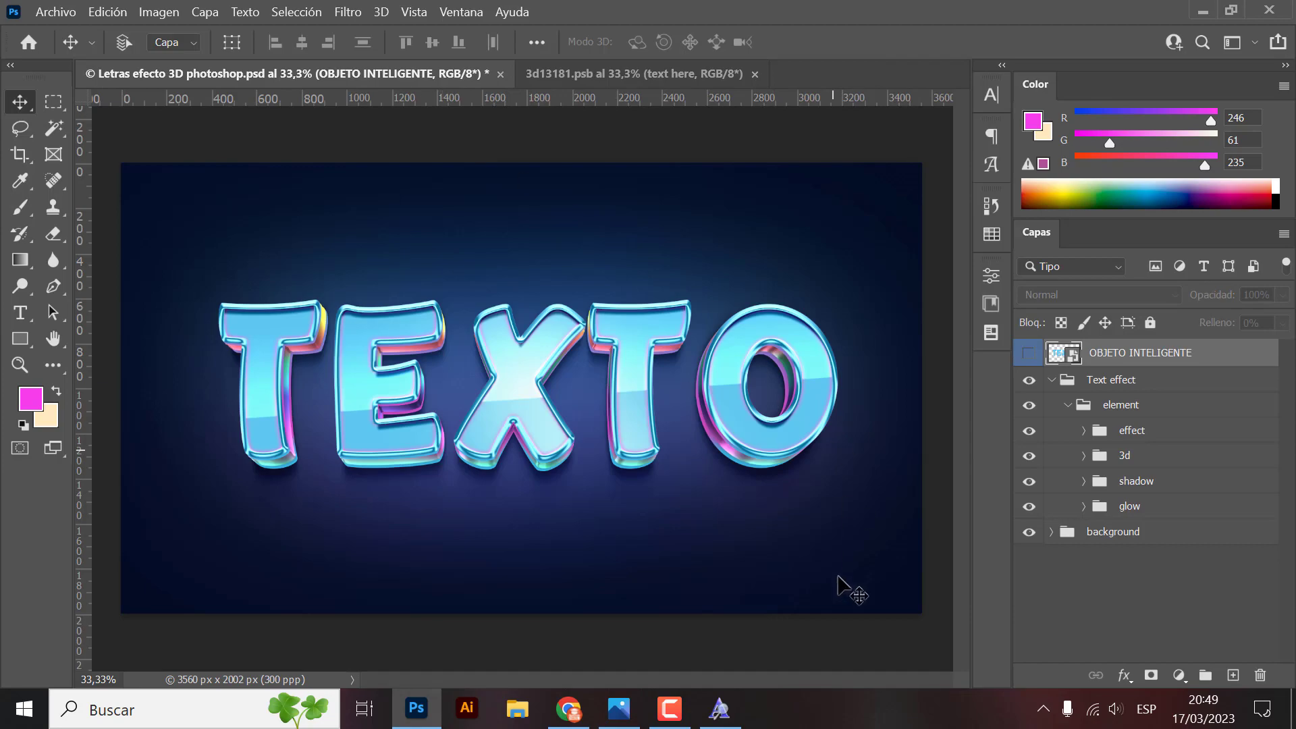
click(568, 709)
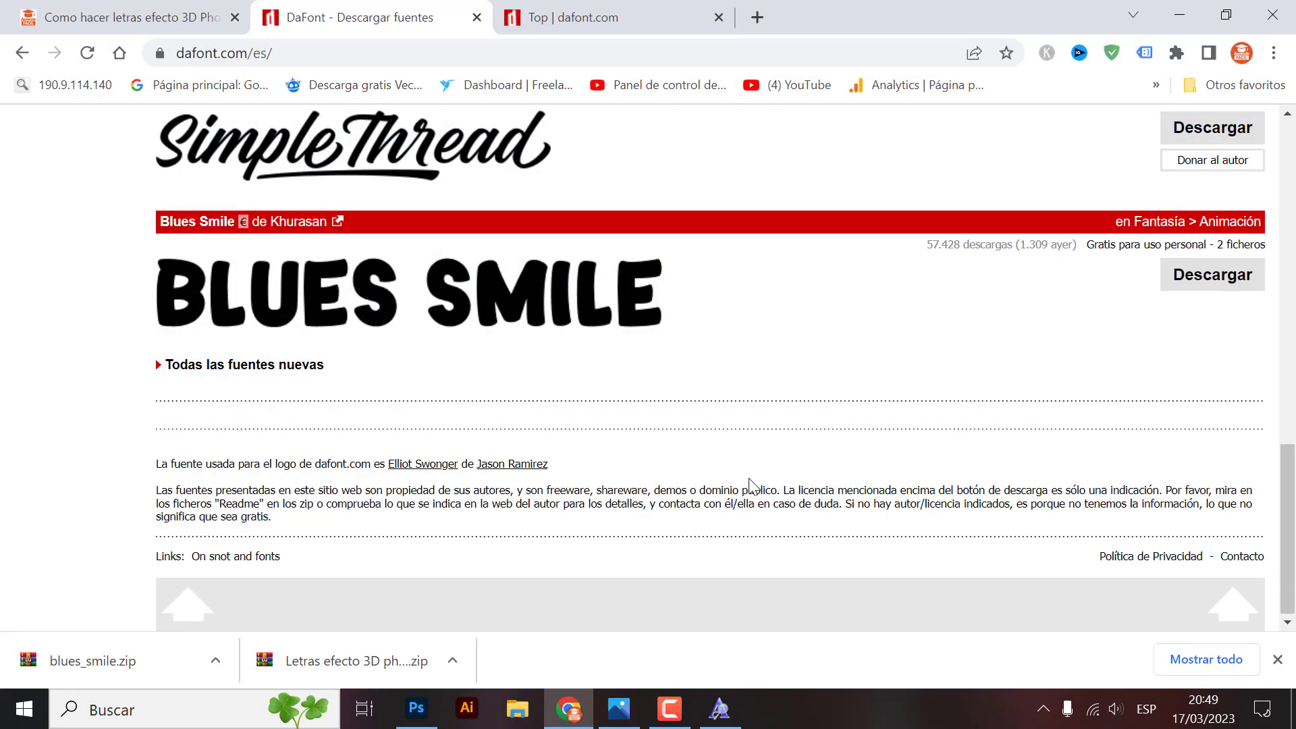
- In DaFont's Top fonts ranking, scroll to #20 Designer and start its download
scroll(415, 495, up, 5)
scroll(414, 495, up, 3)
scroll(451, 473, up, 4)
scroll(332, 432, up, 3)
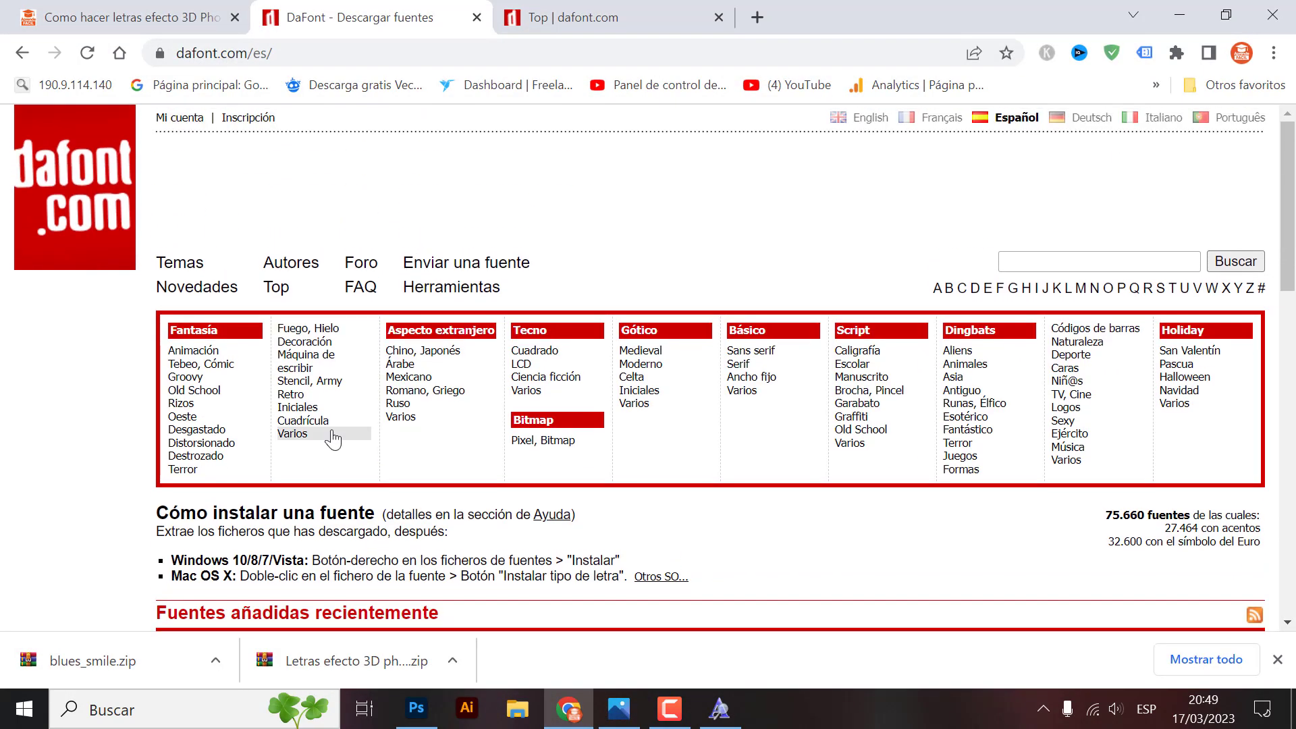
click(277, 287)
scroll(723, 439, down, 6)
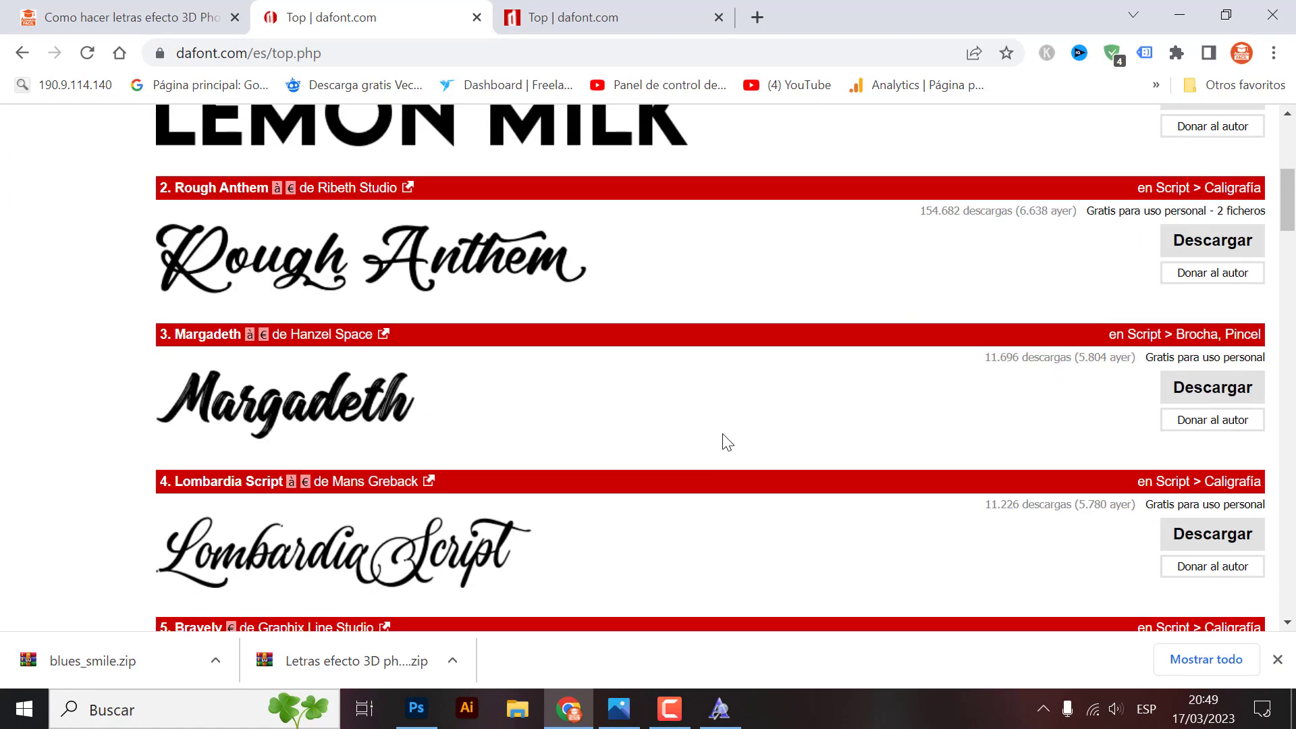
scroll(650, 451, down, 5)
scroll(650, 451, down, 8)
scroll(613, 454, down, 4)
scroll(614, 455, down, 2)
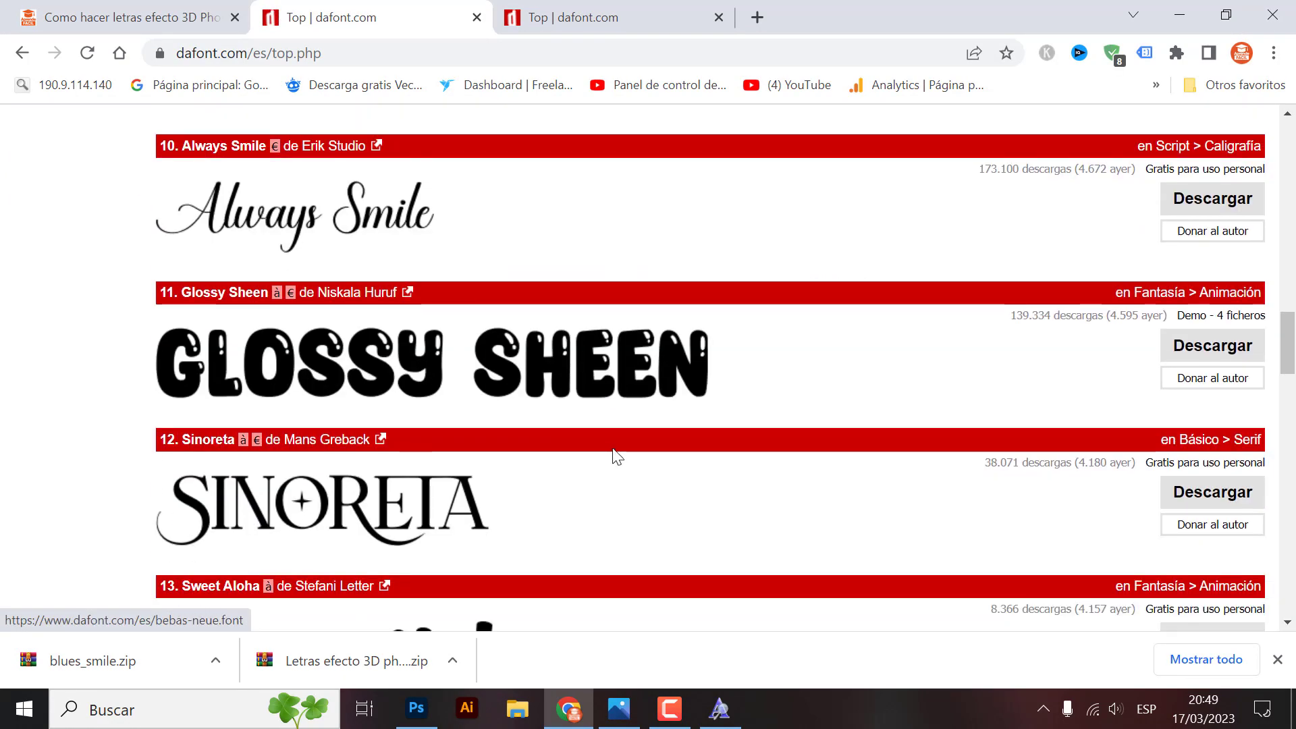
scroll(613, 456, down, 4)
scroll(613, 459, down, 4)
scroll(601, 448, down, 3)
scroll(587, 448, down, 4)
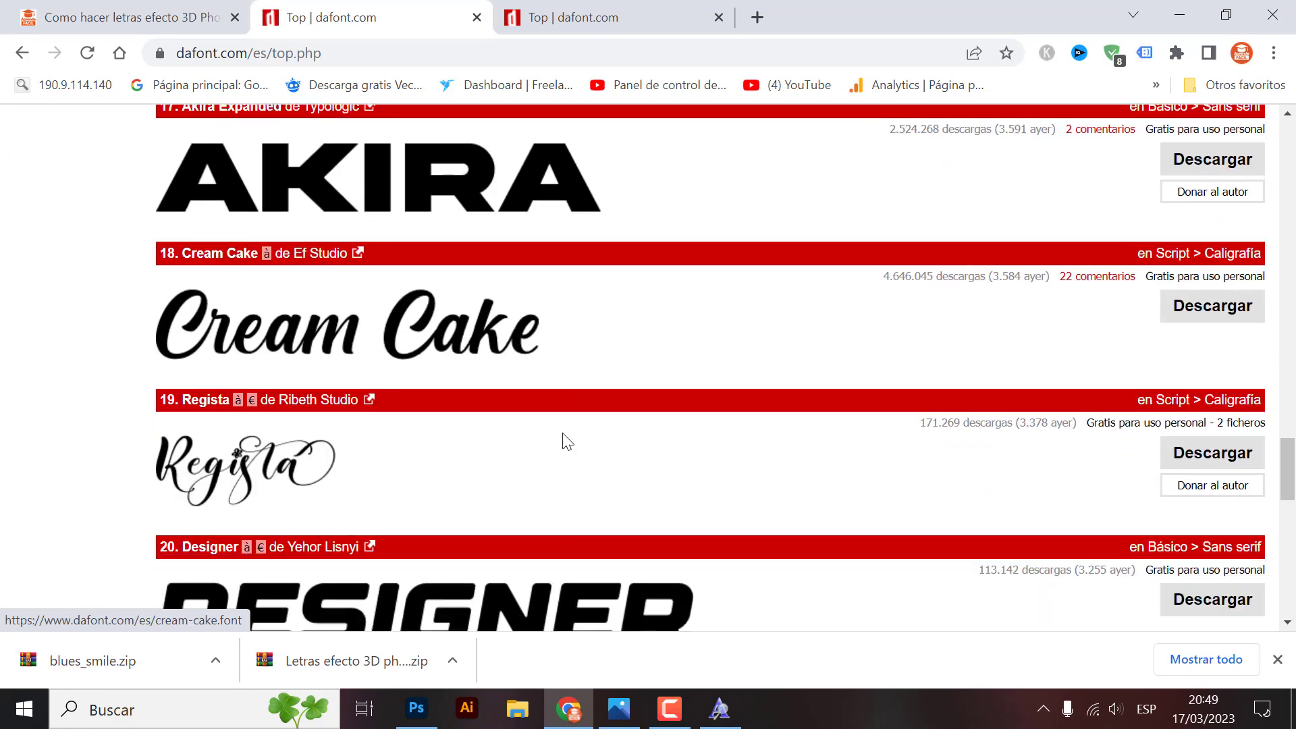
scroll(565, 439, down, 3)
scroll(553, 438, down, 2)
scroll(391, 350, down, 1)
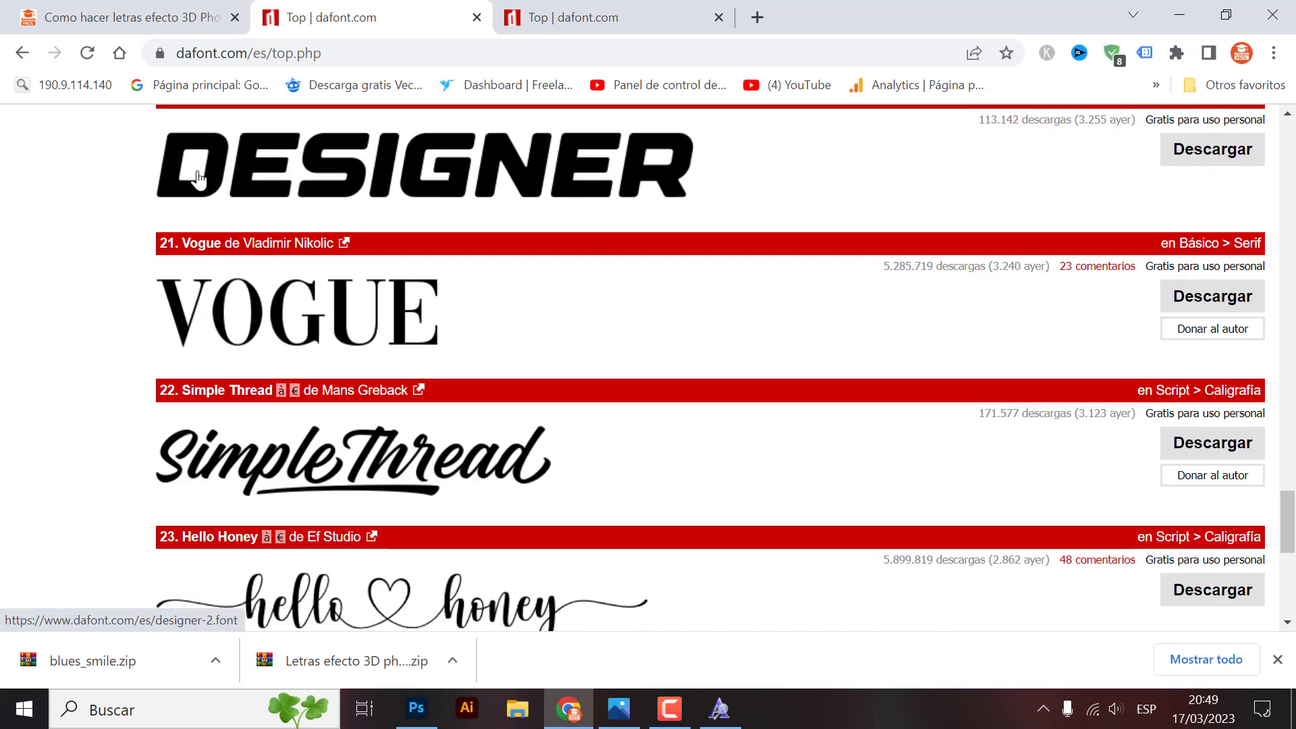
scroll(671, 356, up, 1)
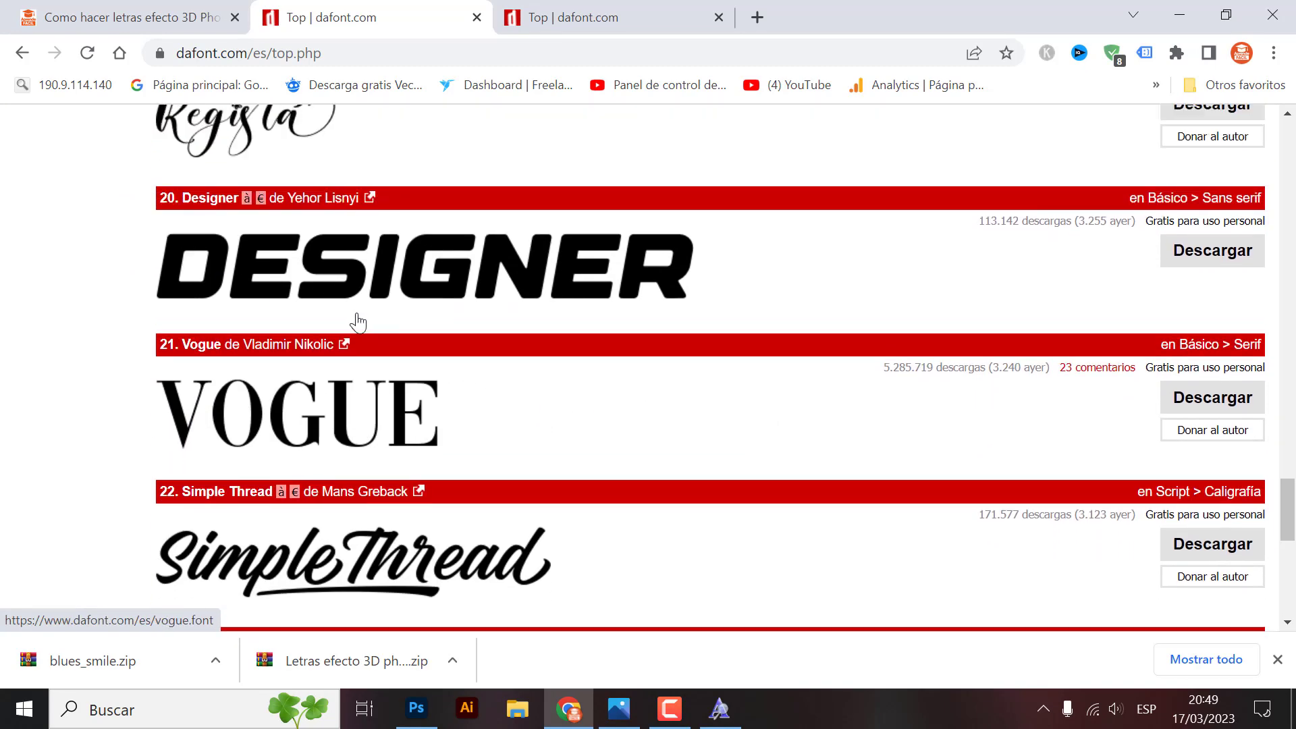
click(1218, 270)
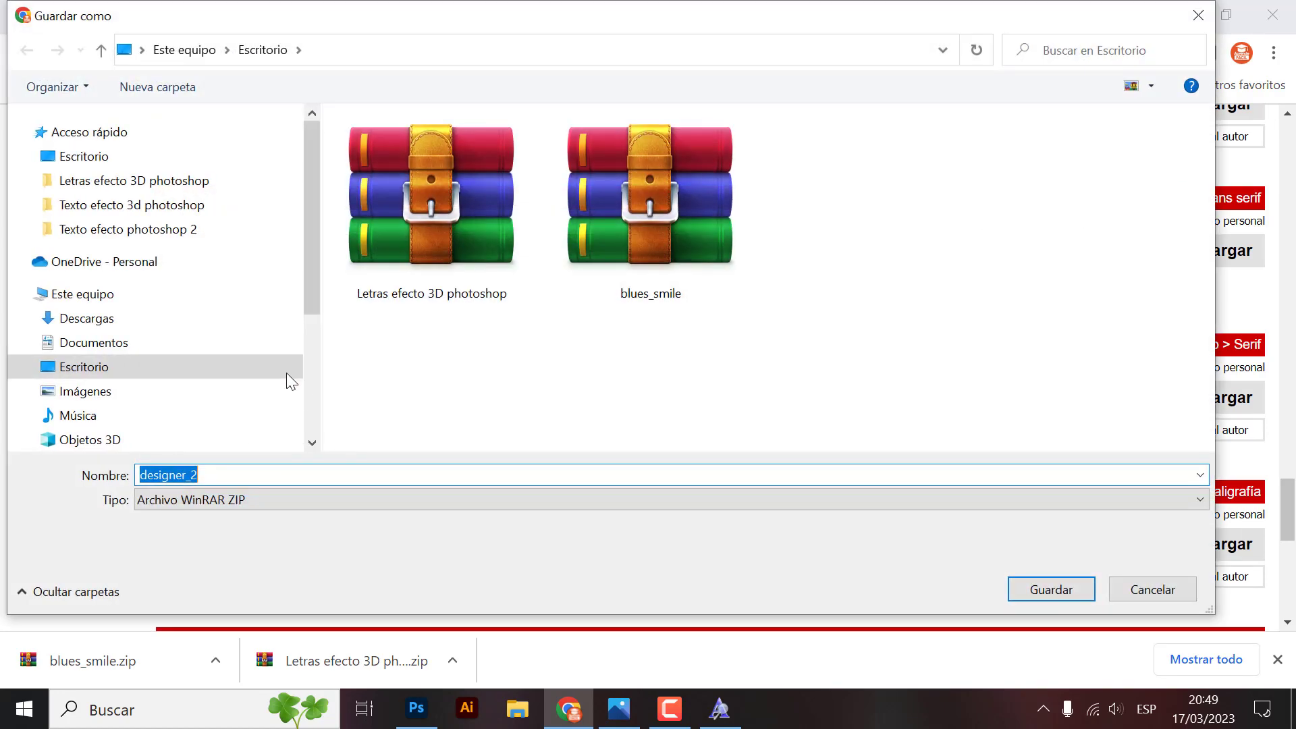
- Save the designer_2 archive to the Escritorio and extract it there
click(83, 157)
click(1052, 590)
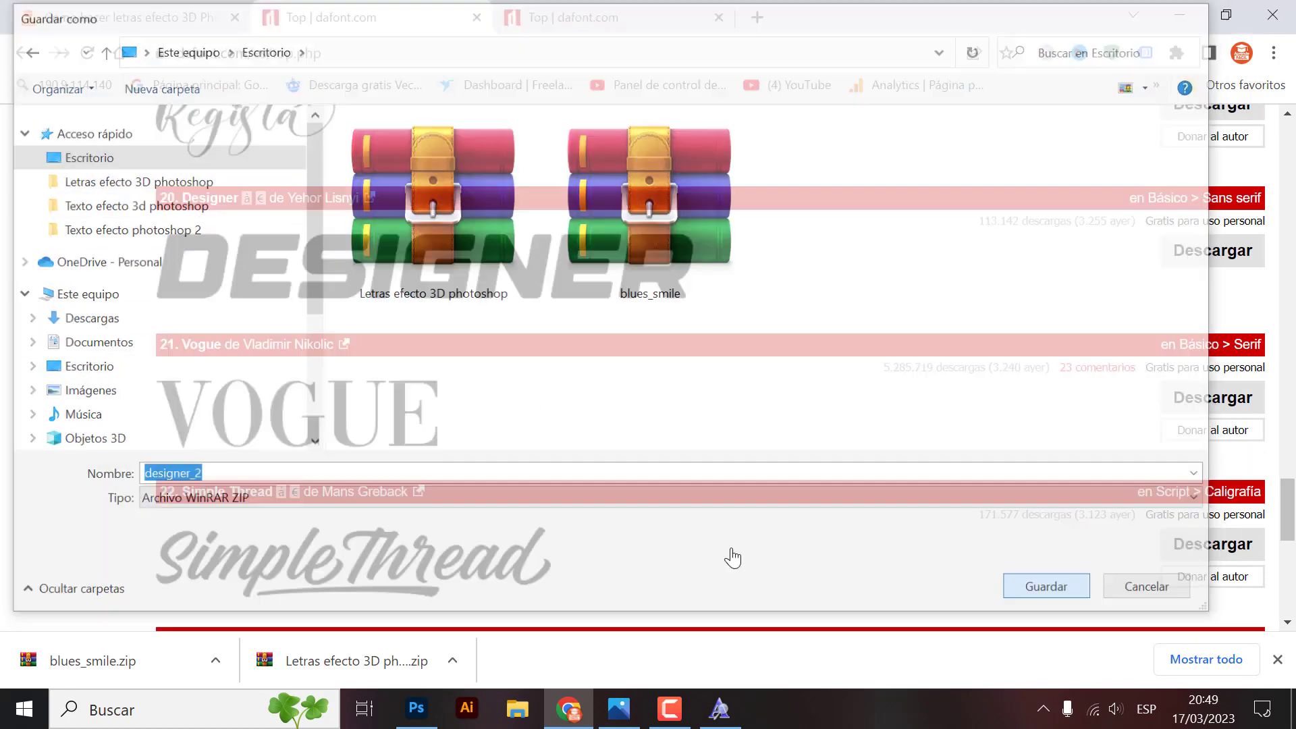
click(1293, 708)
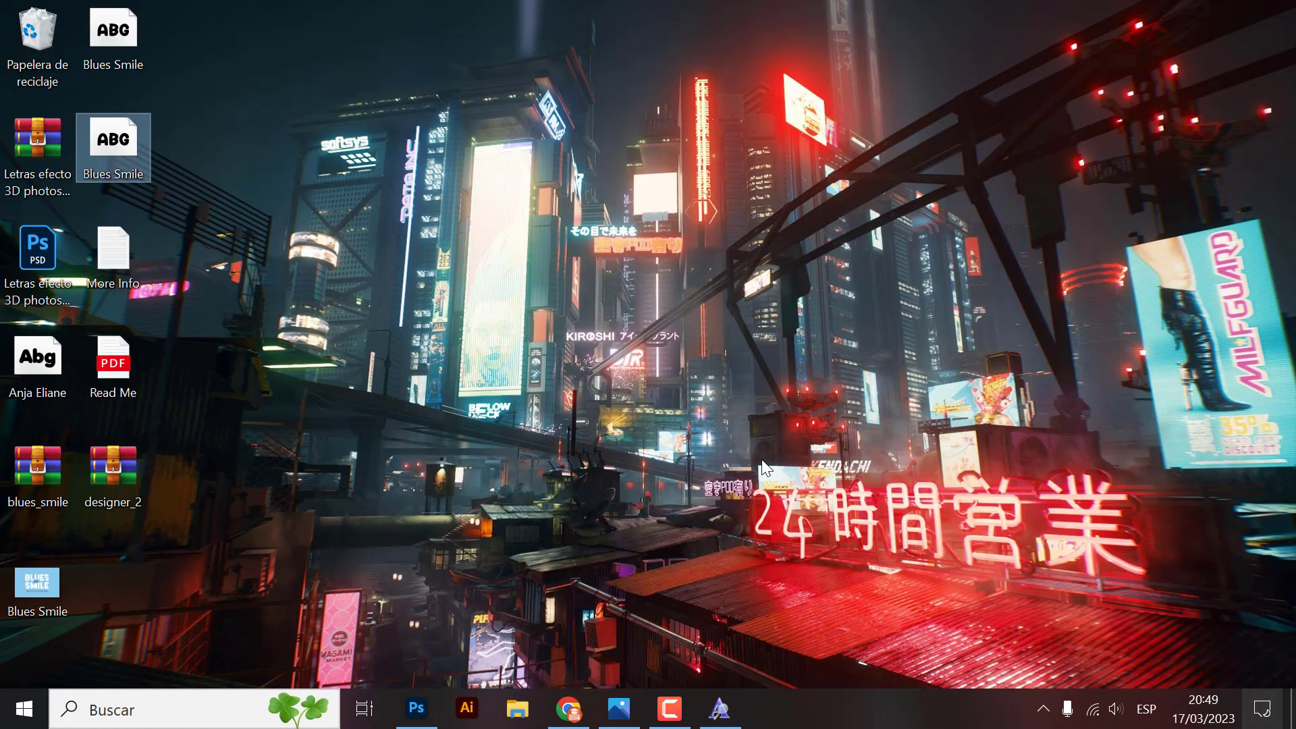
click(138, 496)
right_click(112, 455)
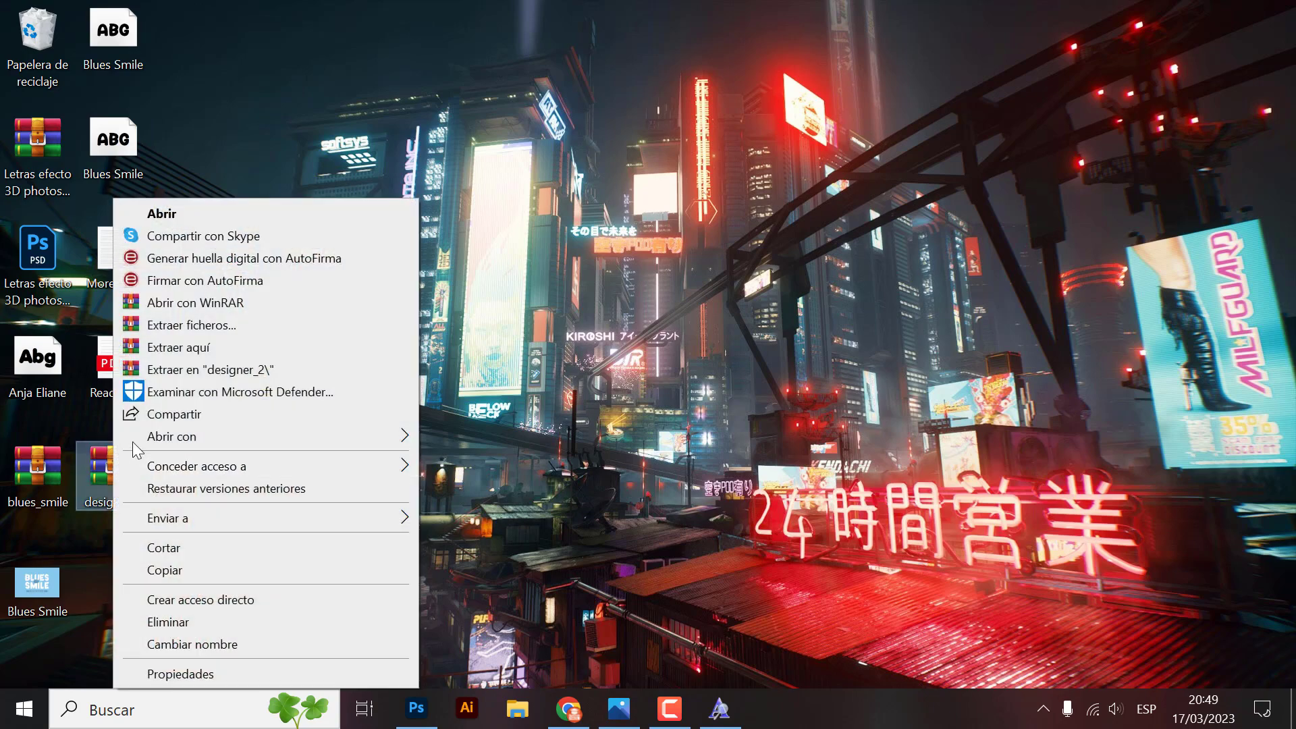
click(189, 347)
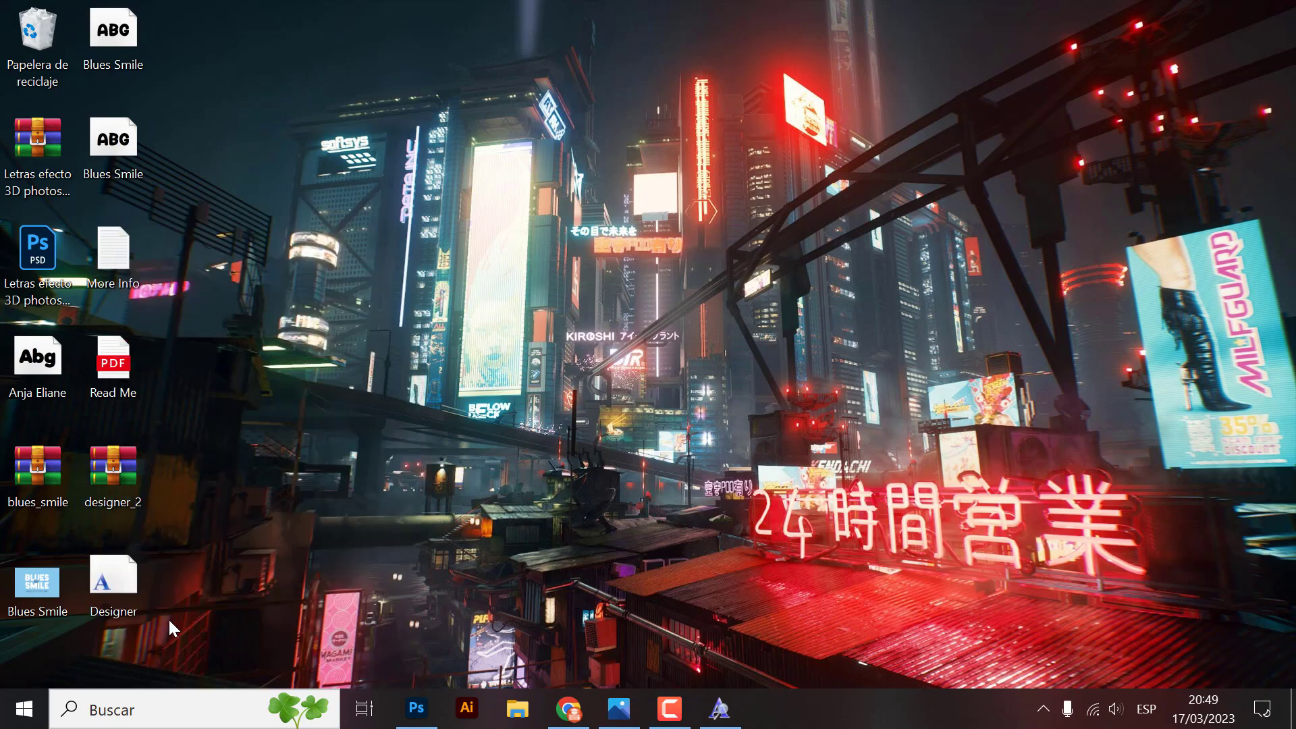
- Install the Designer font from its preview, then return to Photoshop
double_click(115, 580)
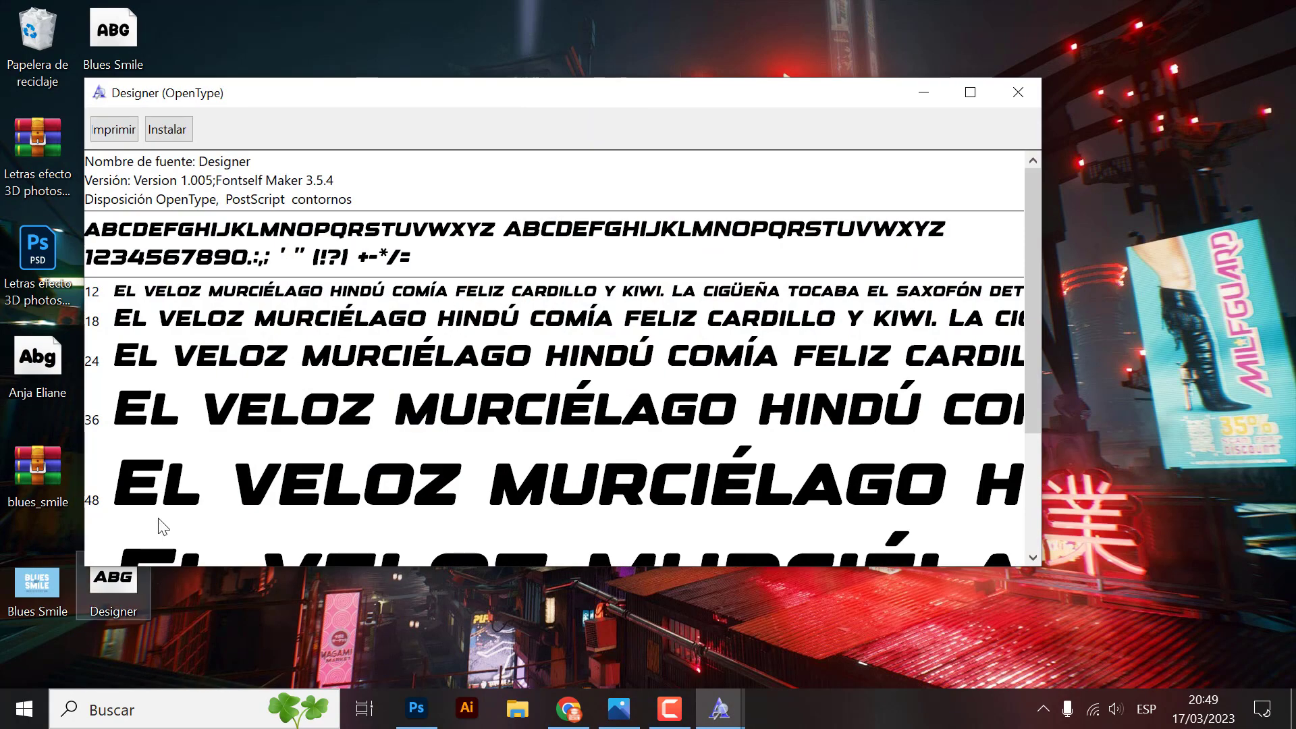
click(182, 132)
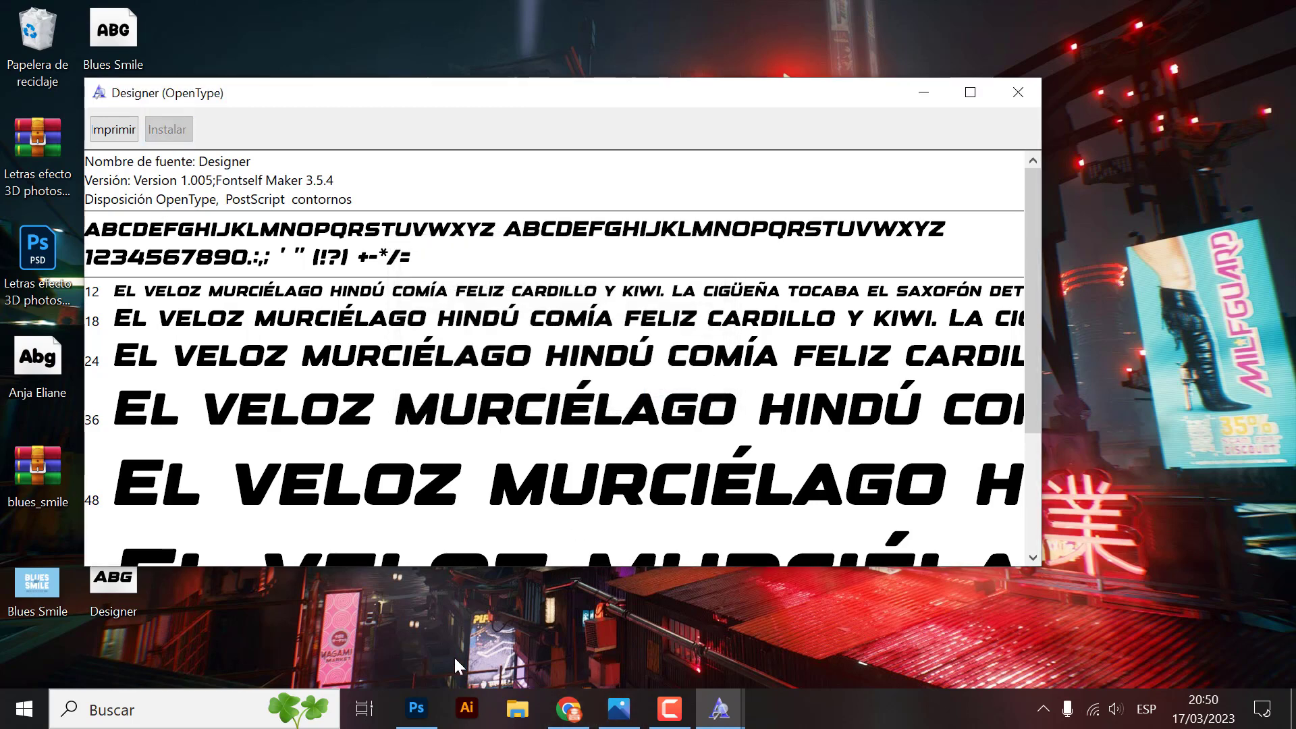
click(412, 708)
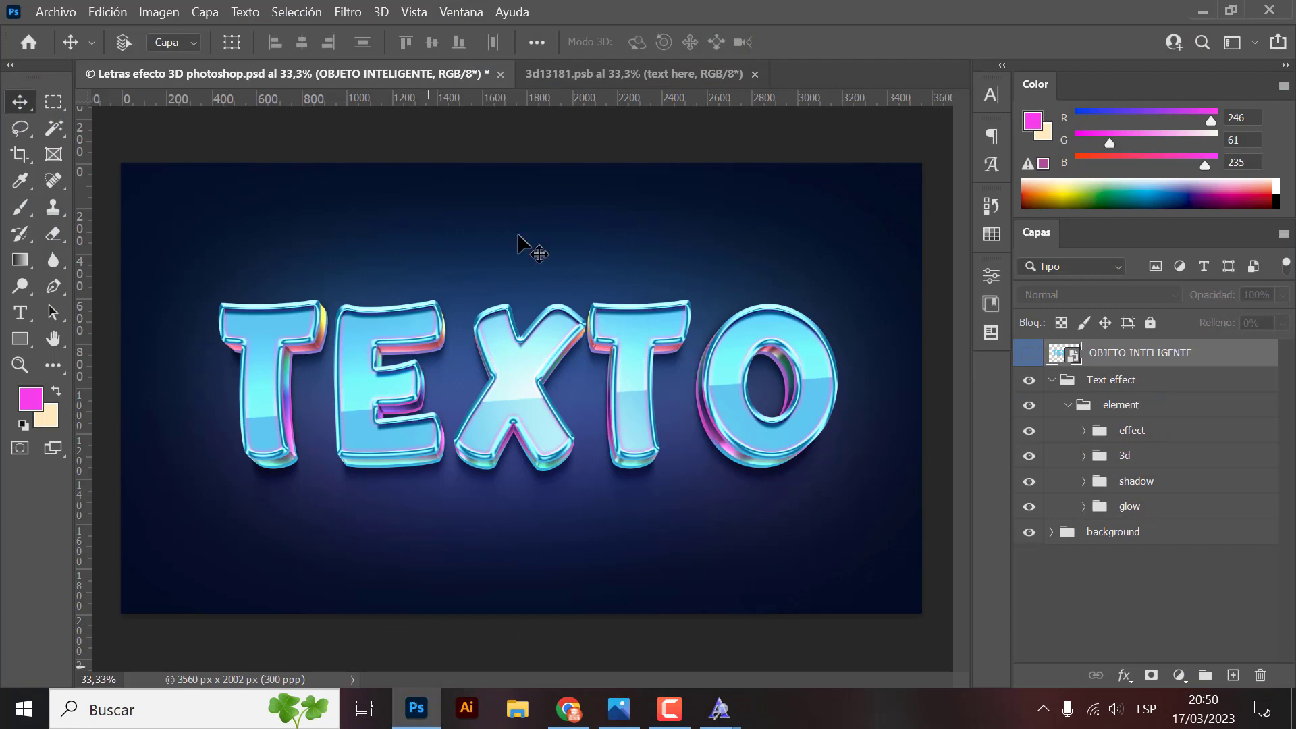
- Change the flat TEXTO text to the Designer font
click(577, 75)
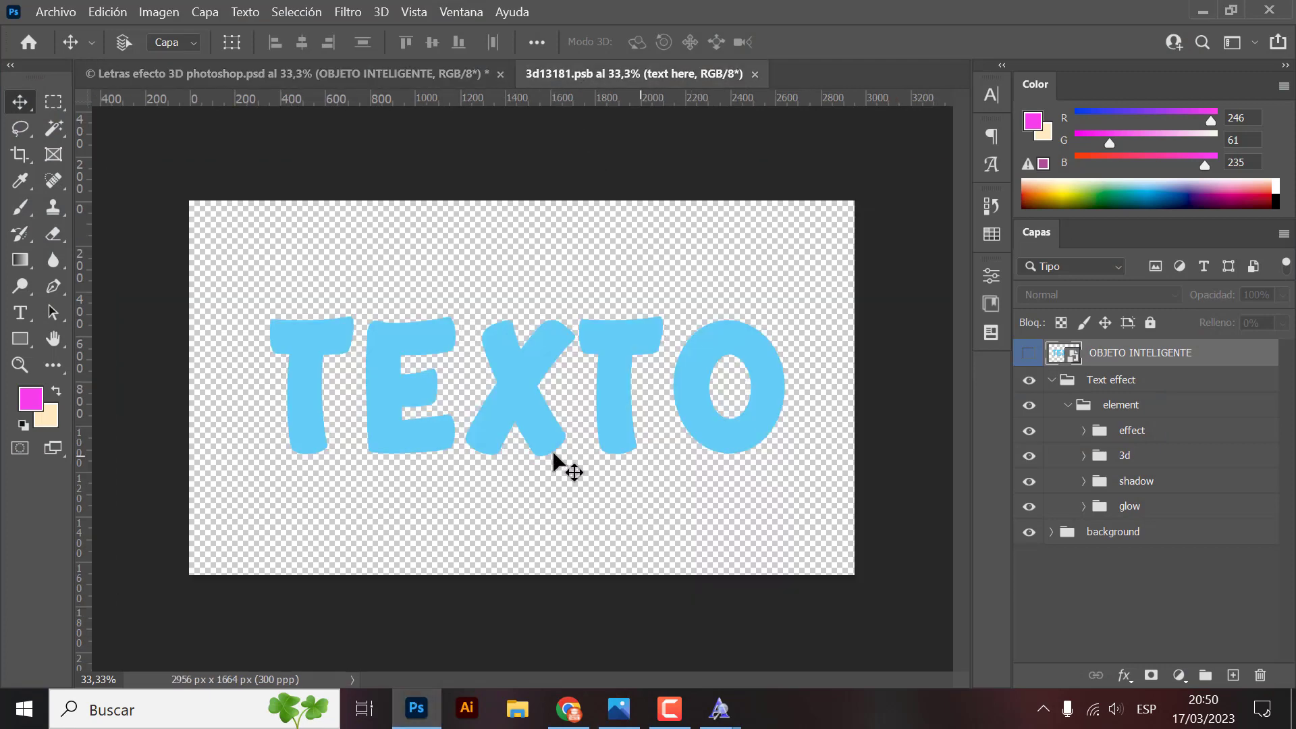
double_click(611, 423)
mouse_move(719, 709)
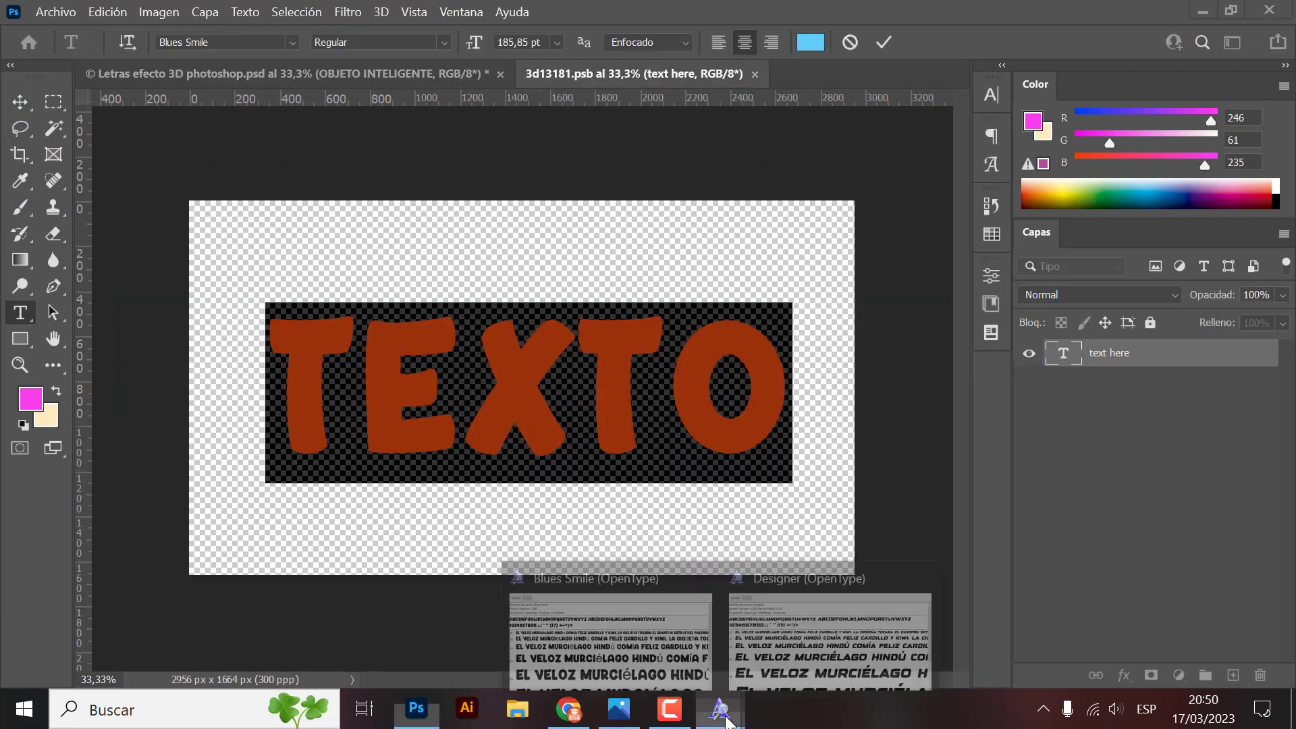
click(768, 657)
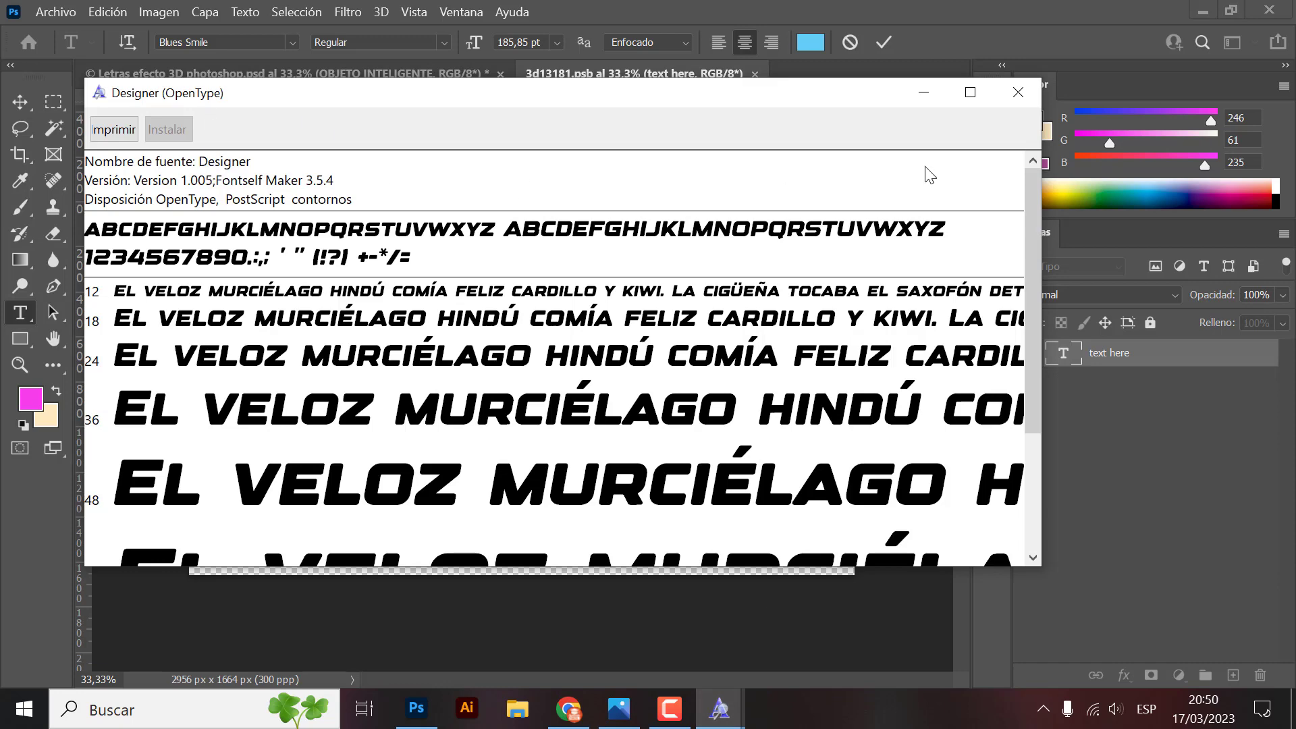
click(923, 93)
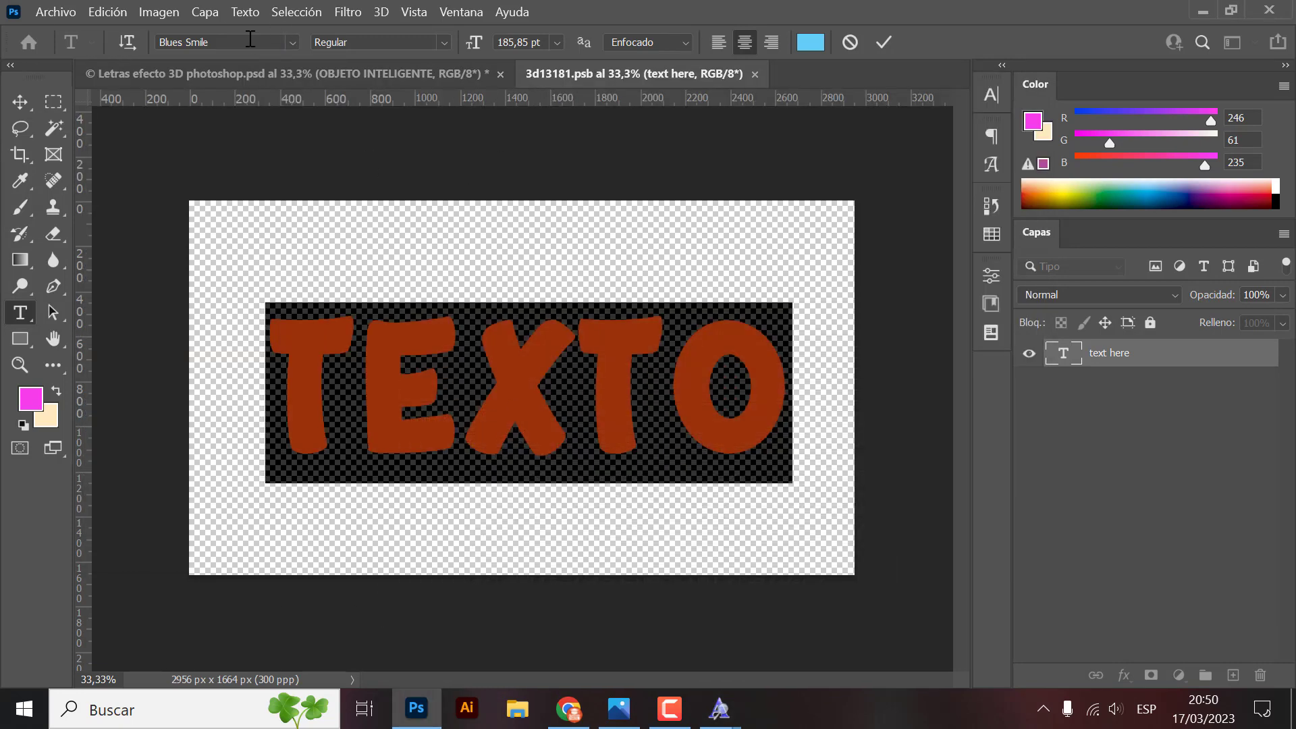
click(251, 39)
text(DES)
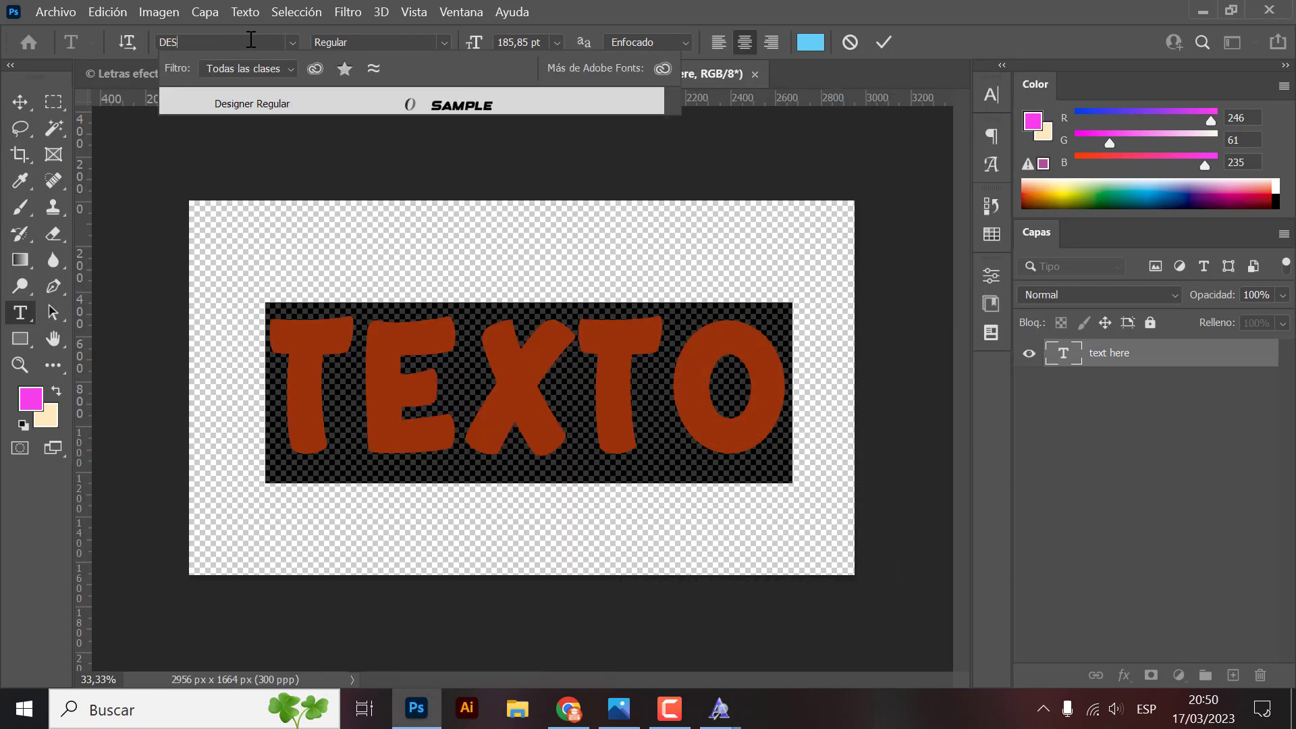
click(237, 102)
click(19, 102)
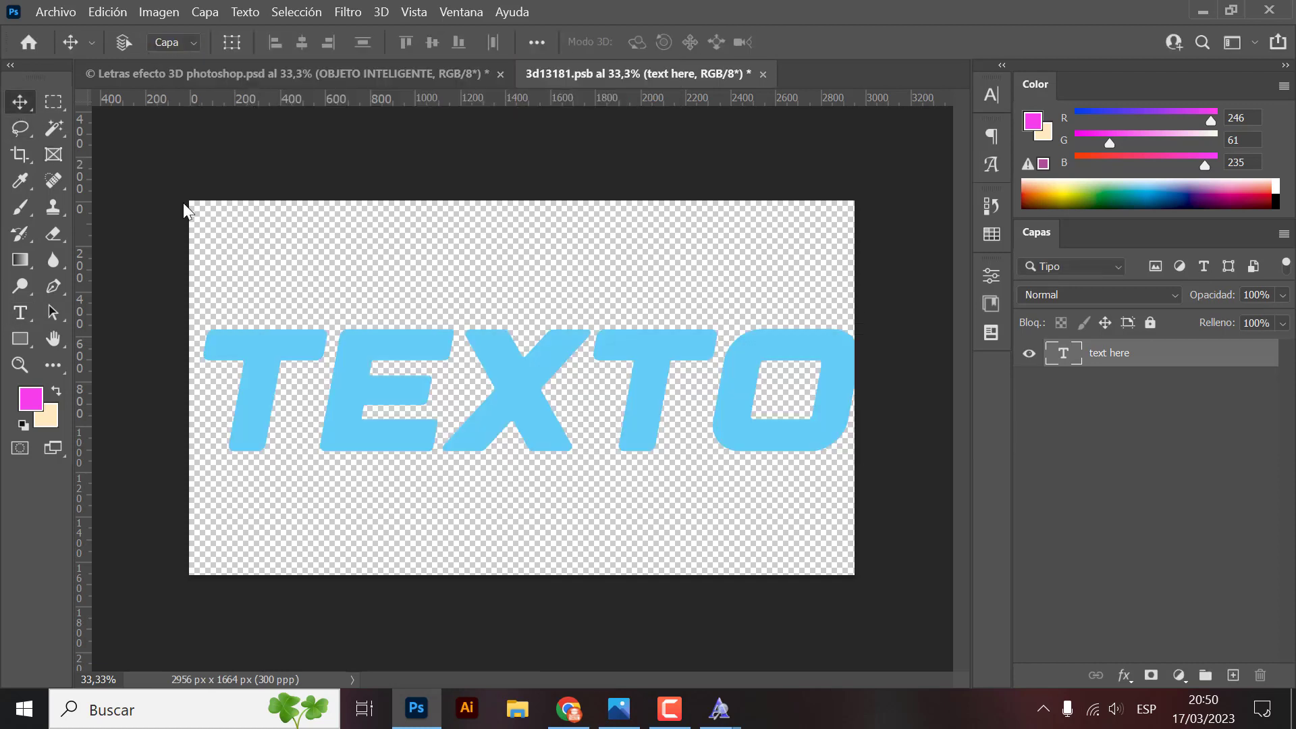
- Scale TEXTO to about 90% so it fits, and save the smart object
key(ctrl+t)
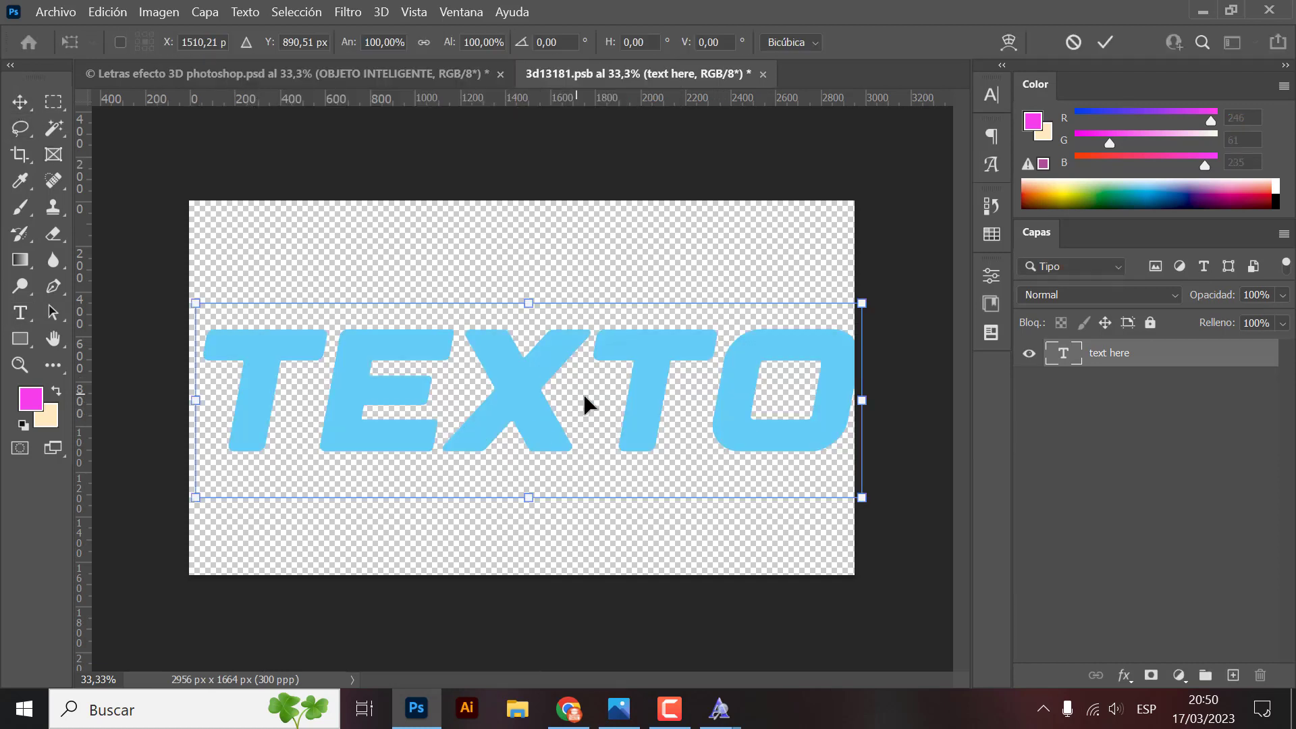
drag(864, 501, 825, 490)
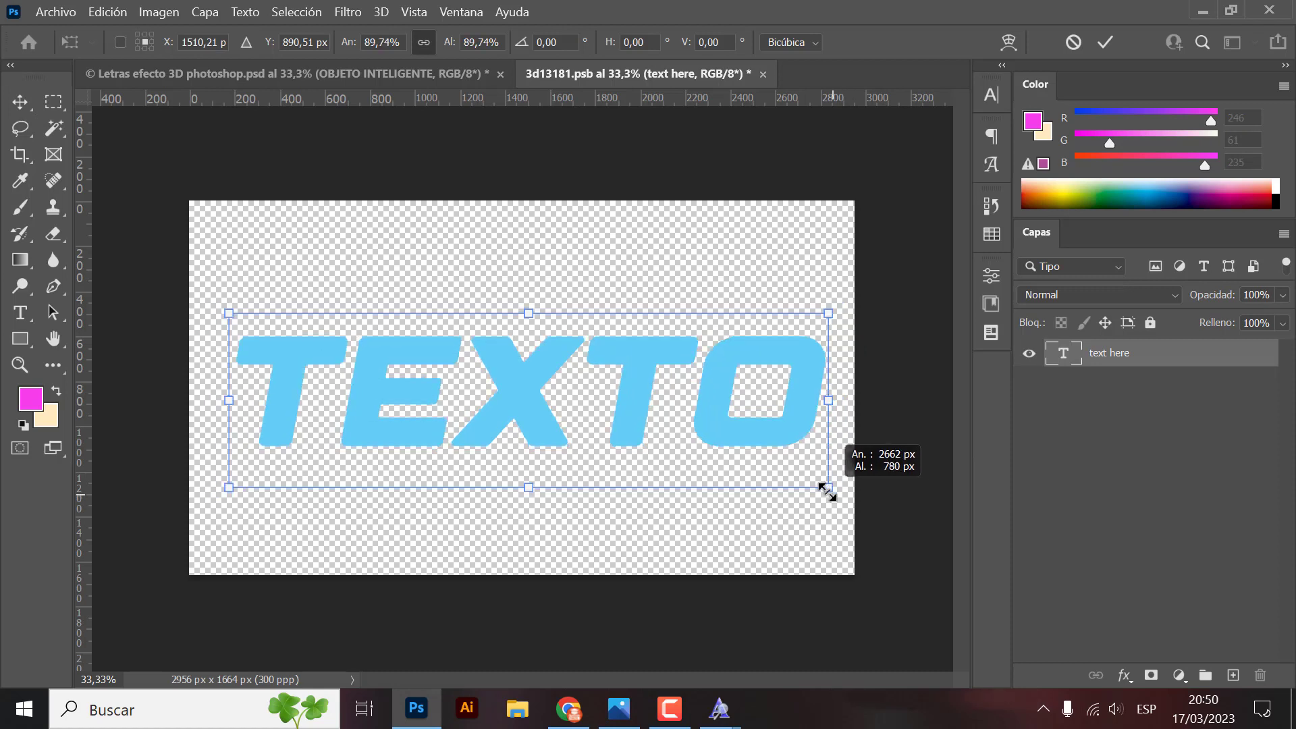
key(Return)
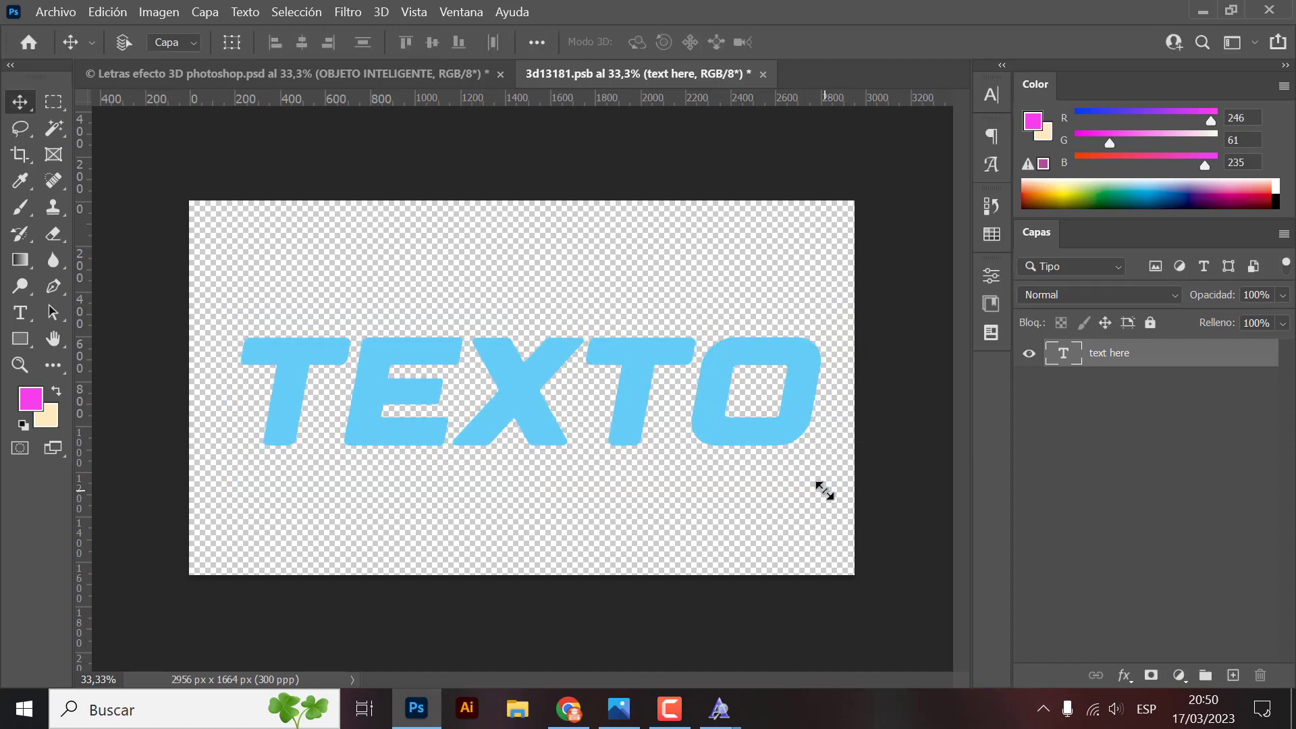
click(56, 12)
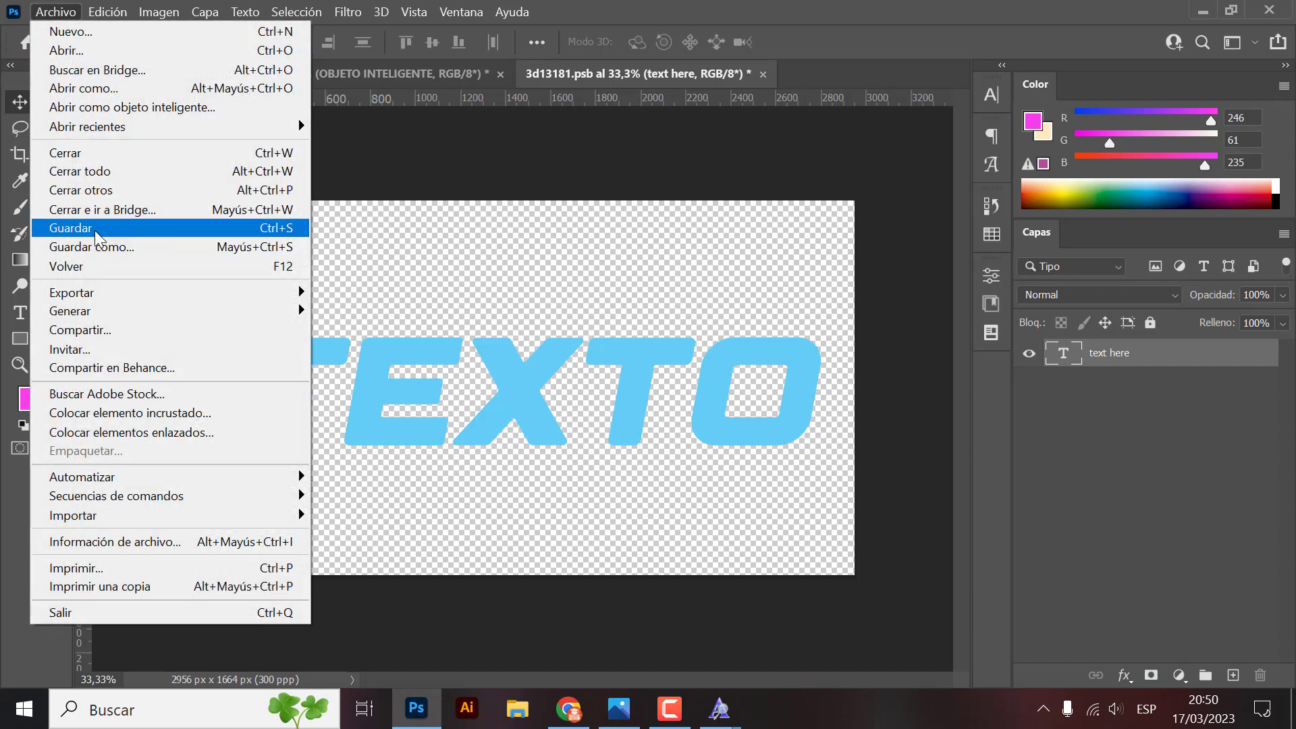
click(68, 208)
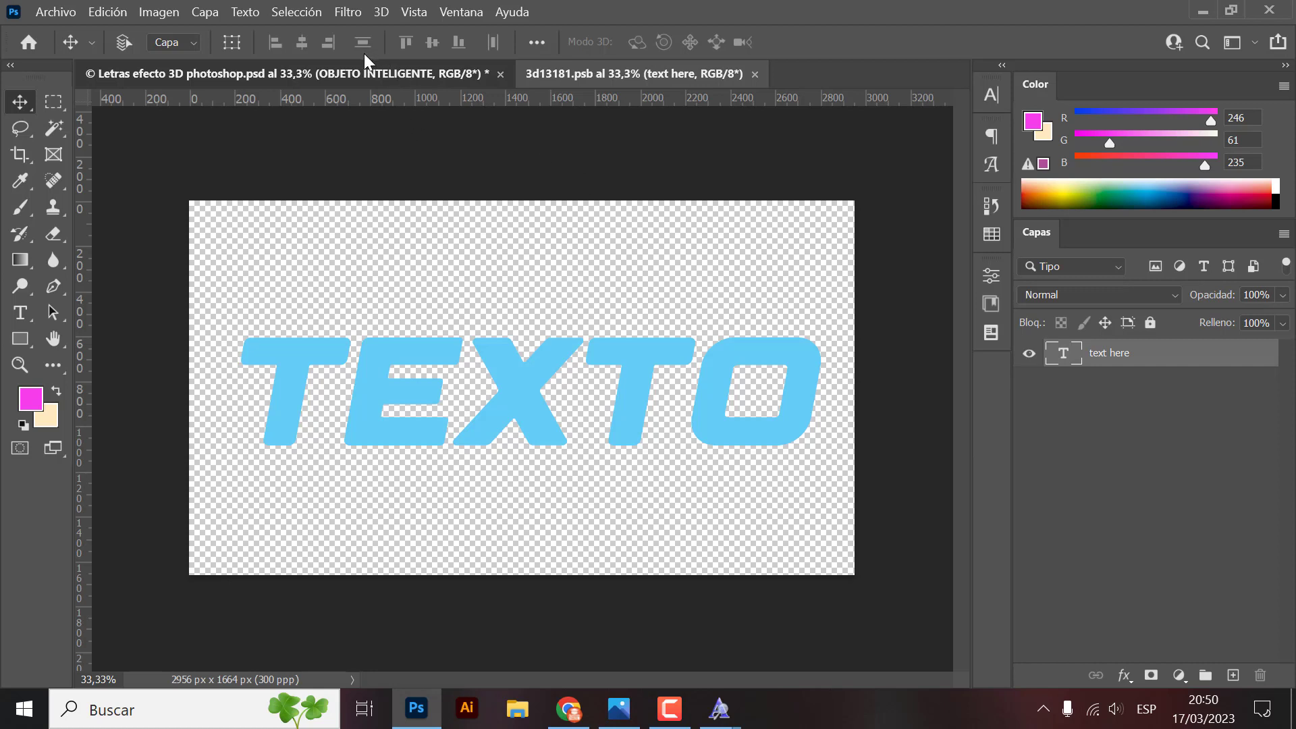
click(373, 73)
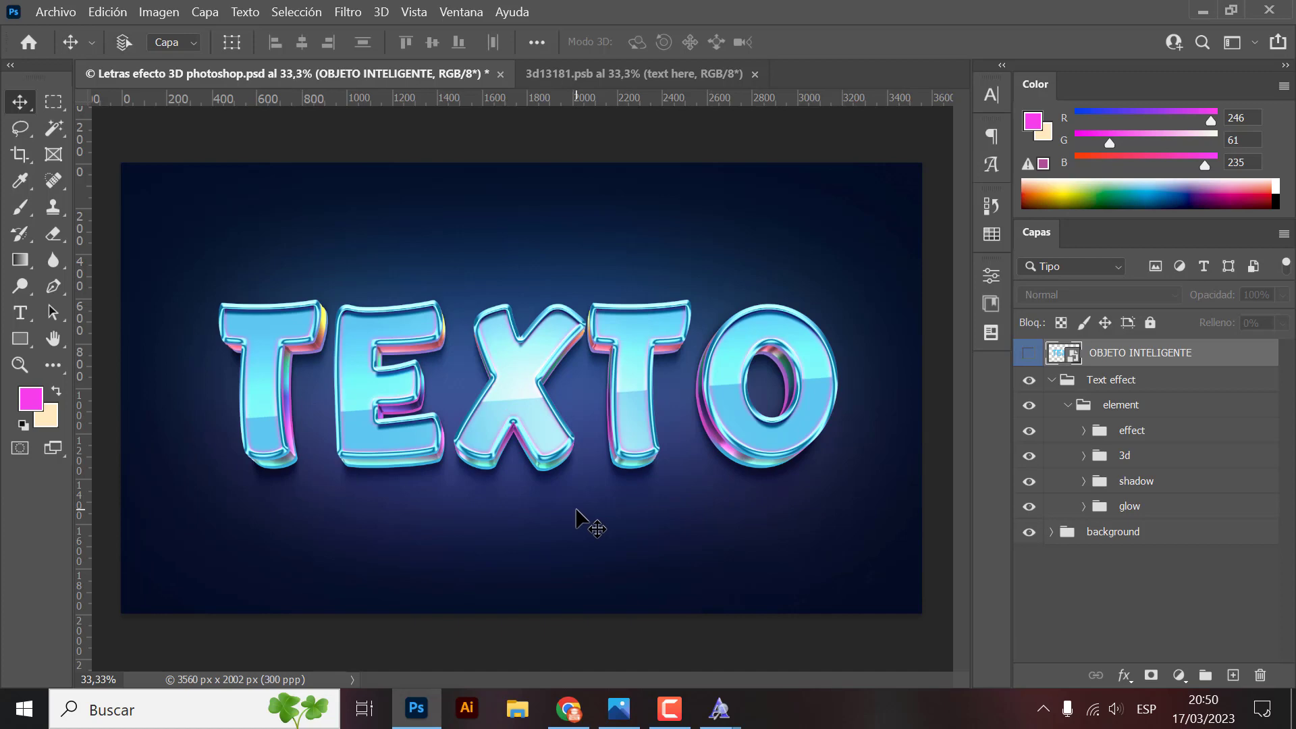
- Close the flat text document and reopen the TEXTO smart object for editing
click(632, 74)
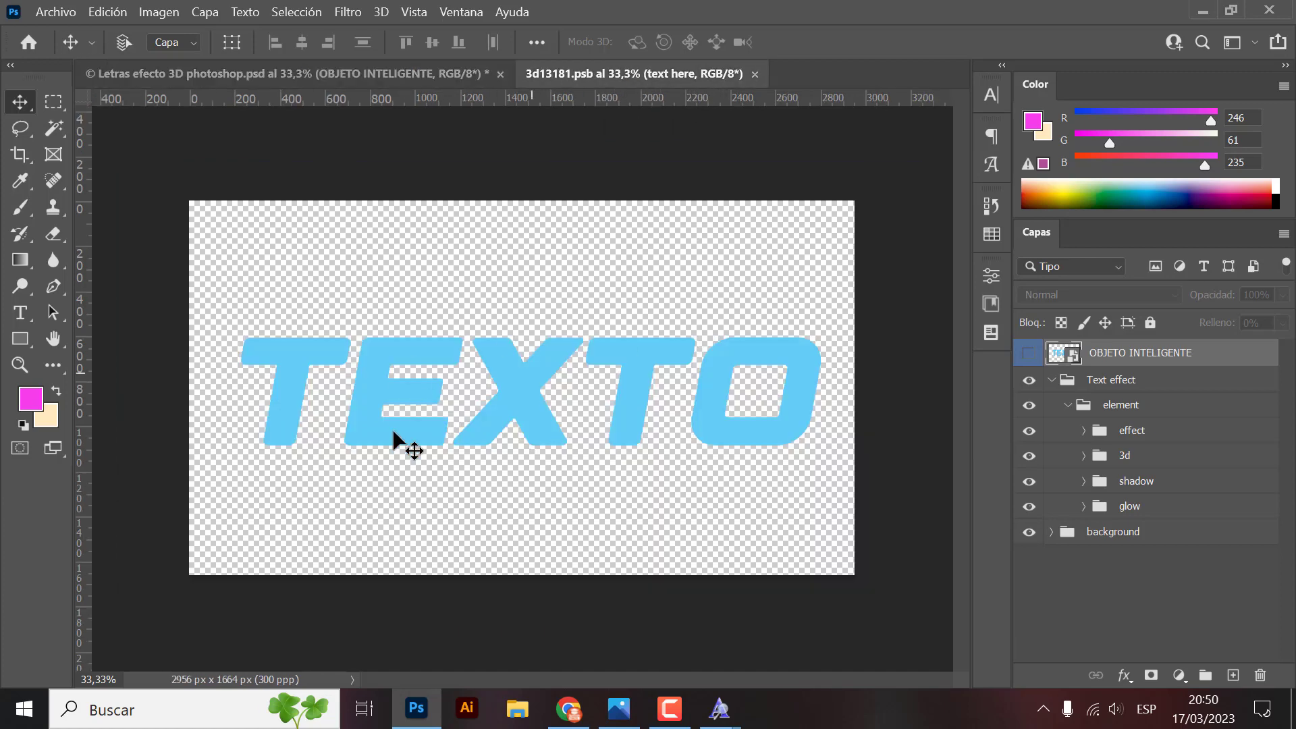
click(403, 75)
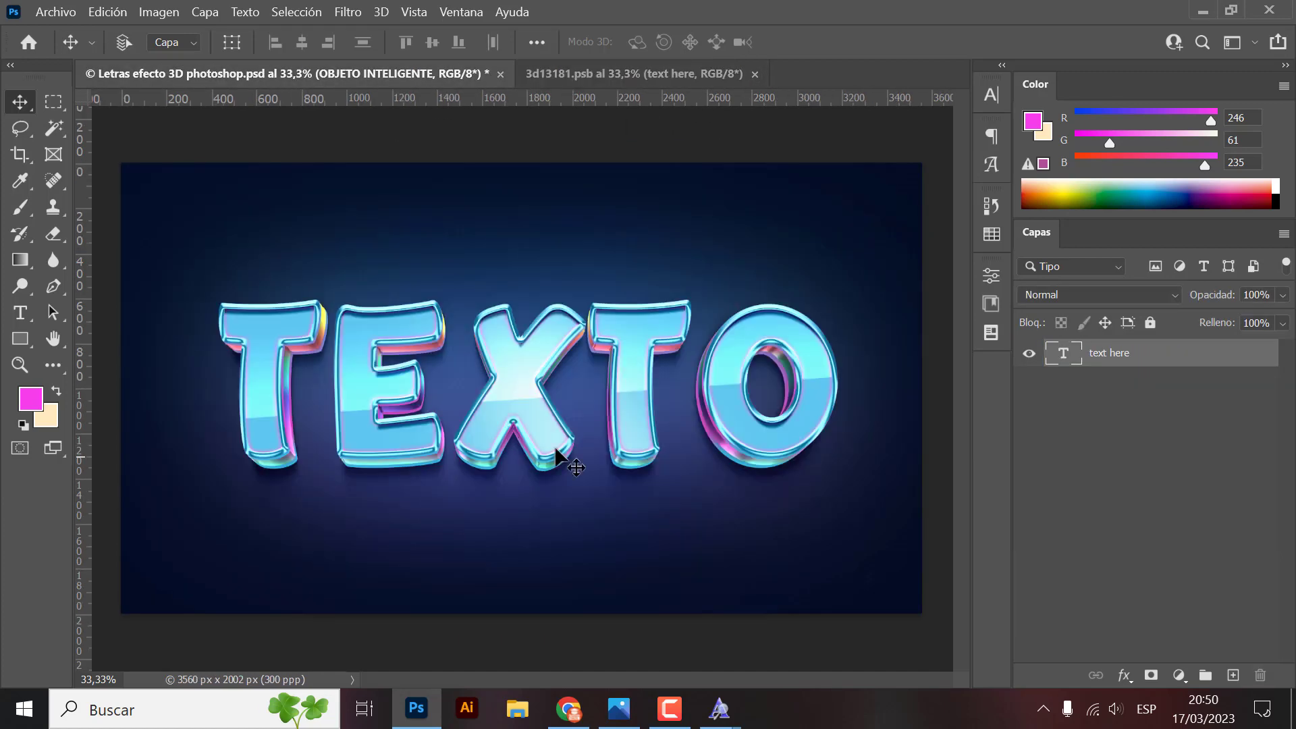
click(606, 75)
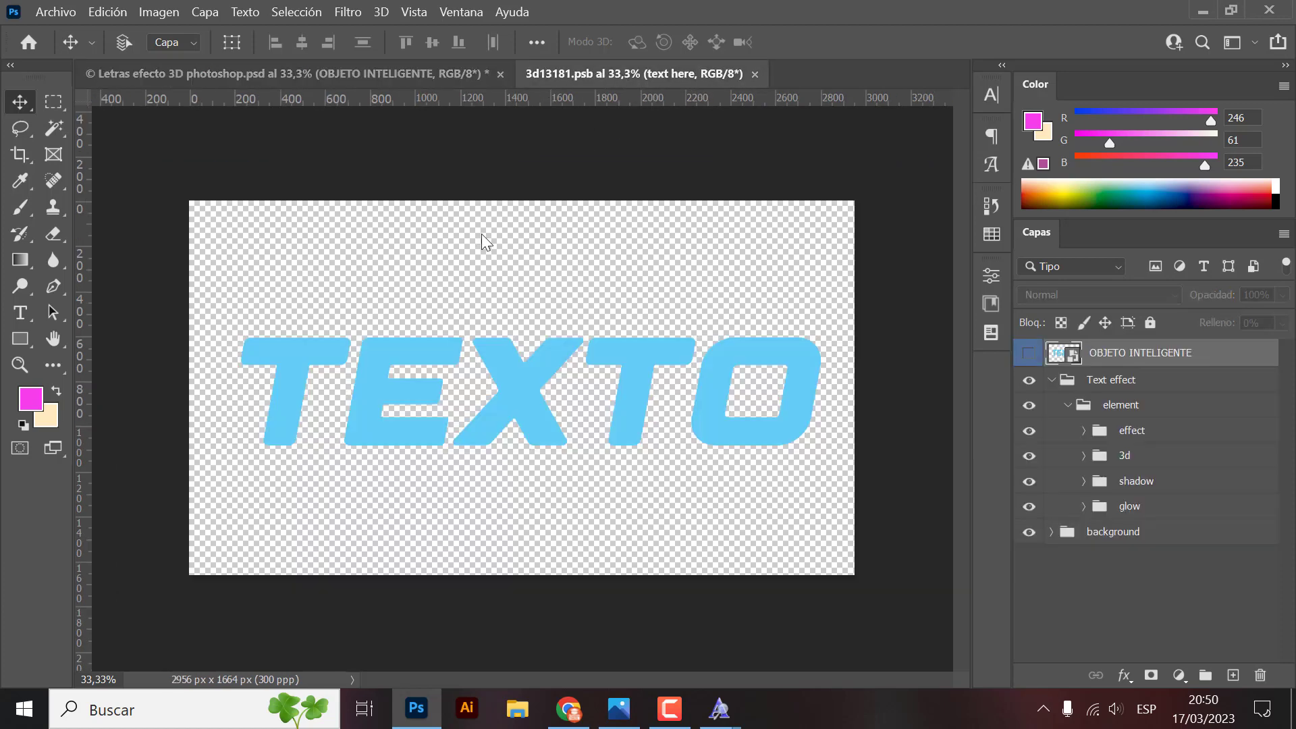
click(755, 74)
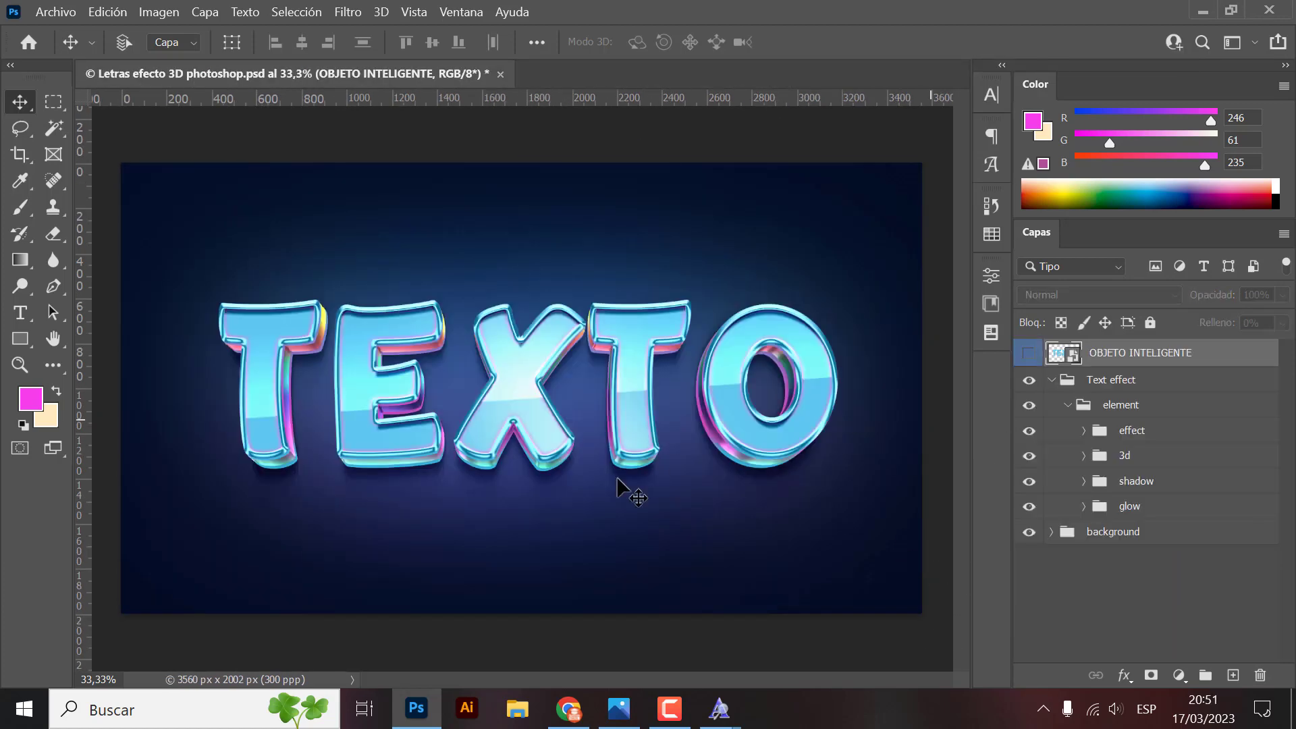
double_click(1054, 353)
click(725, 373)
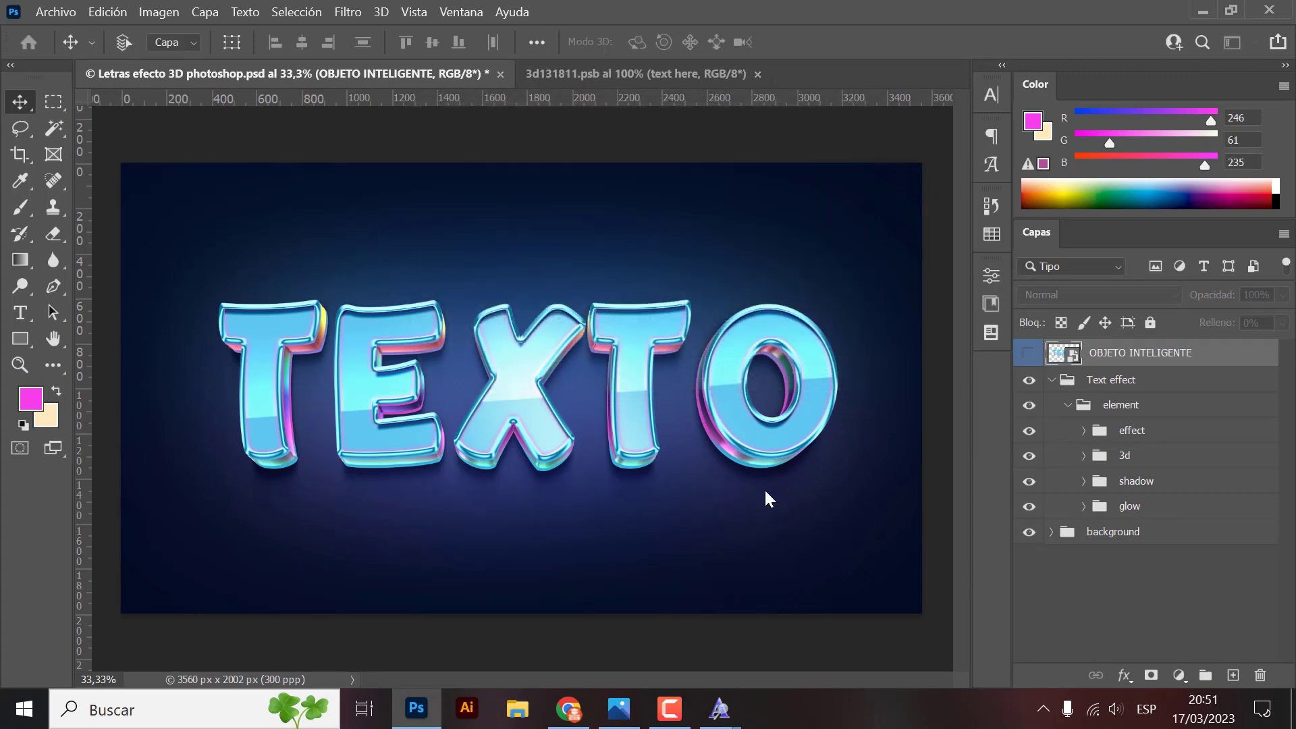
- Set TEXTO's font to Anja Eliane, save the smart object and close it
double_click(550, 458)
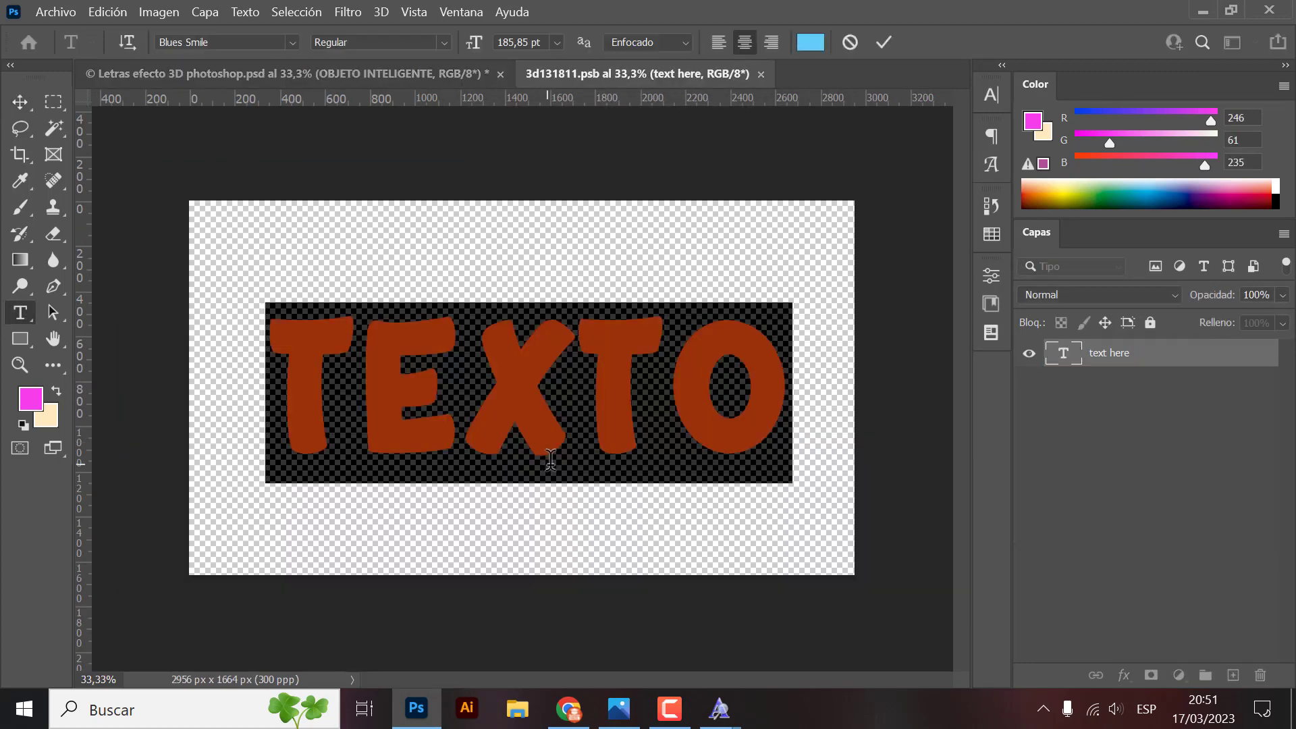
click(271, 41)
text(ANJA)
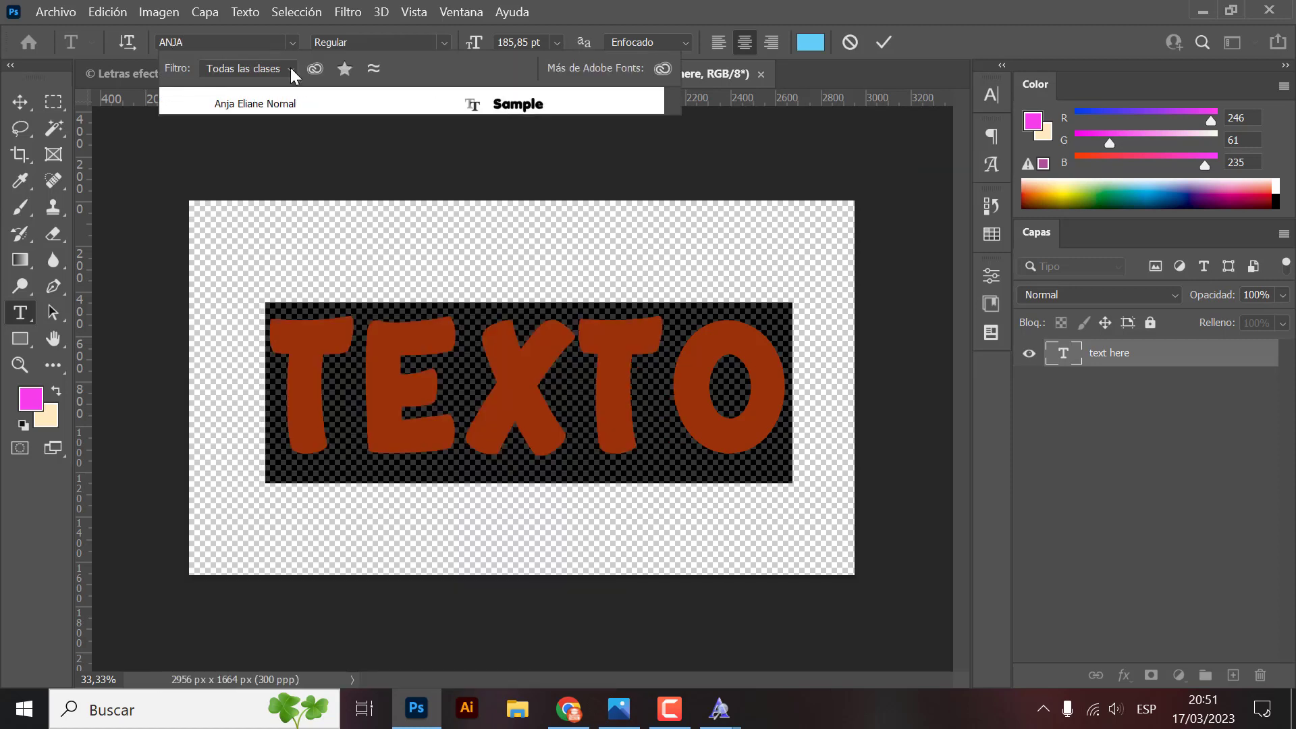
click(276, 105)
click(18, 106)
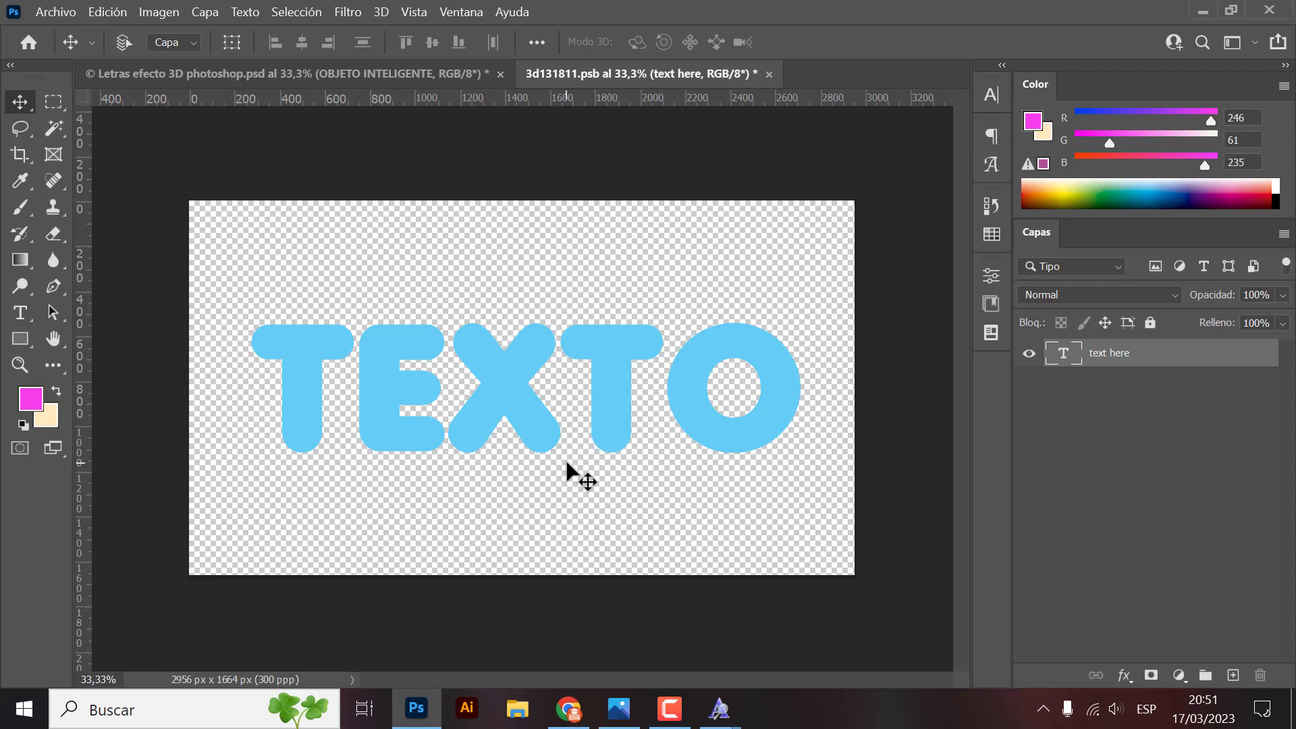
key(ctrl+s)
key(ctrl+w)
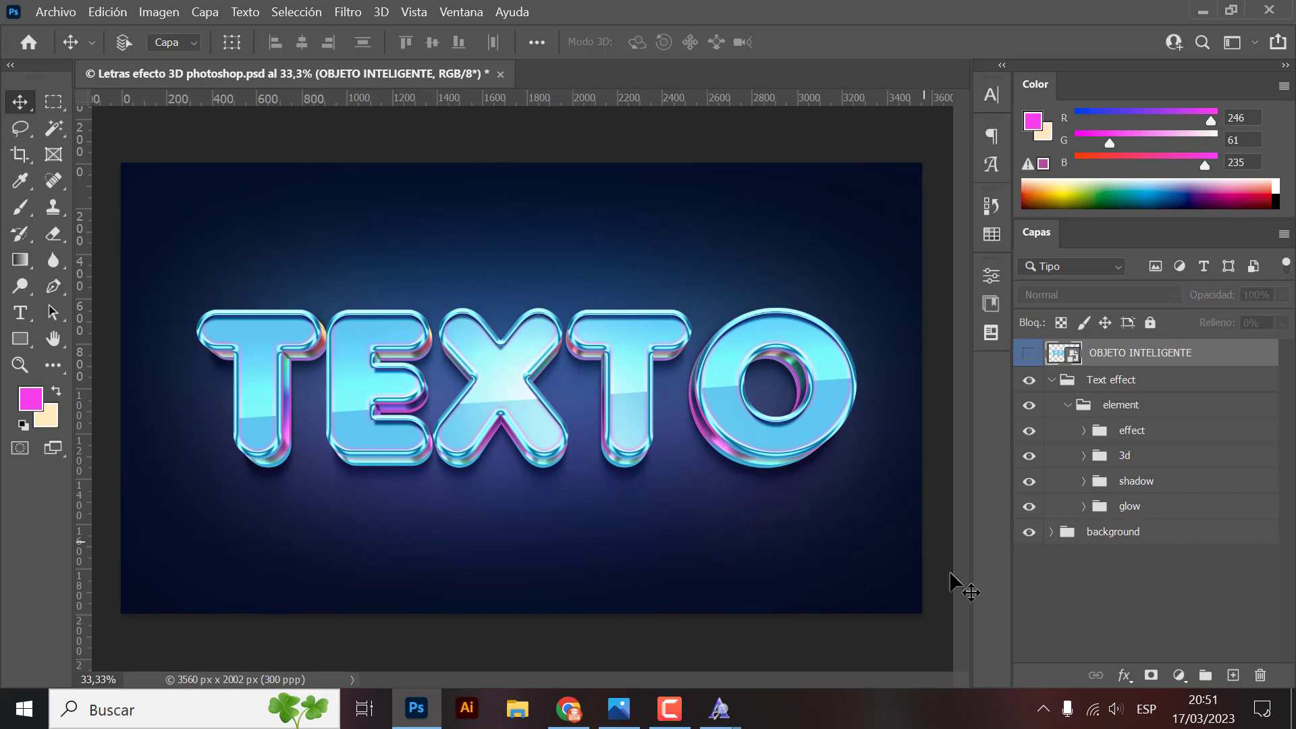
- Collapse the Text effect group and add a Tono/saturación adjustment layer
click(1053, 383)
click(1051, 380)
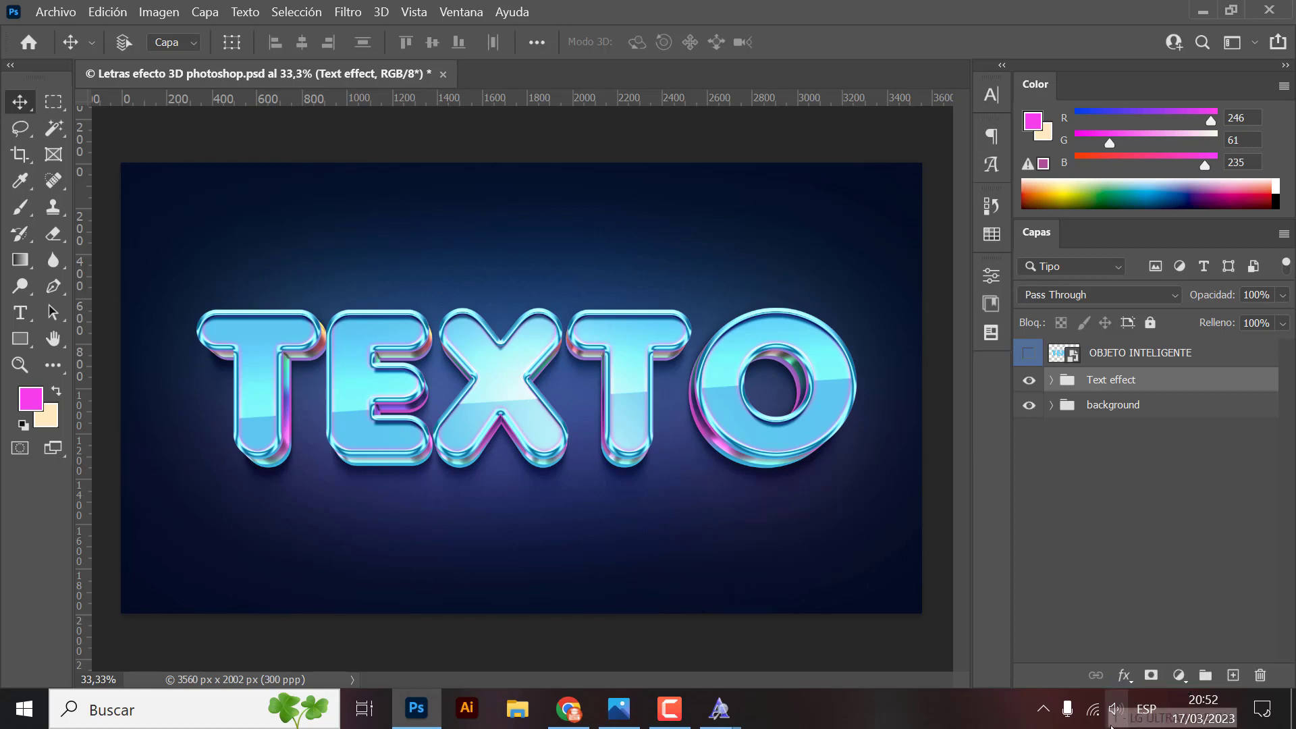
click(1179, 675)
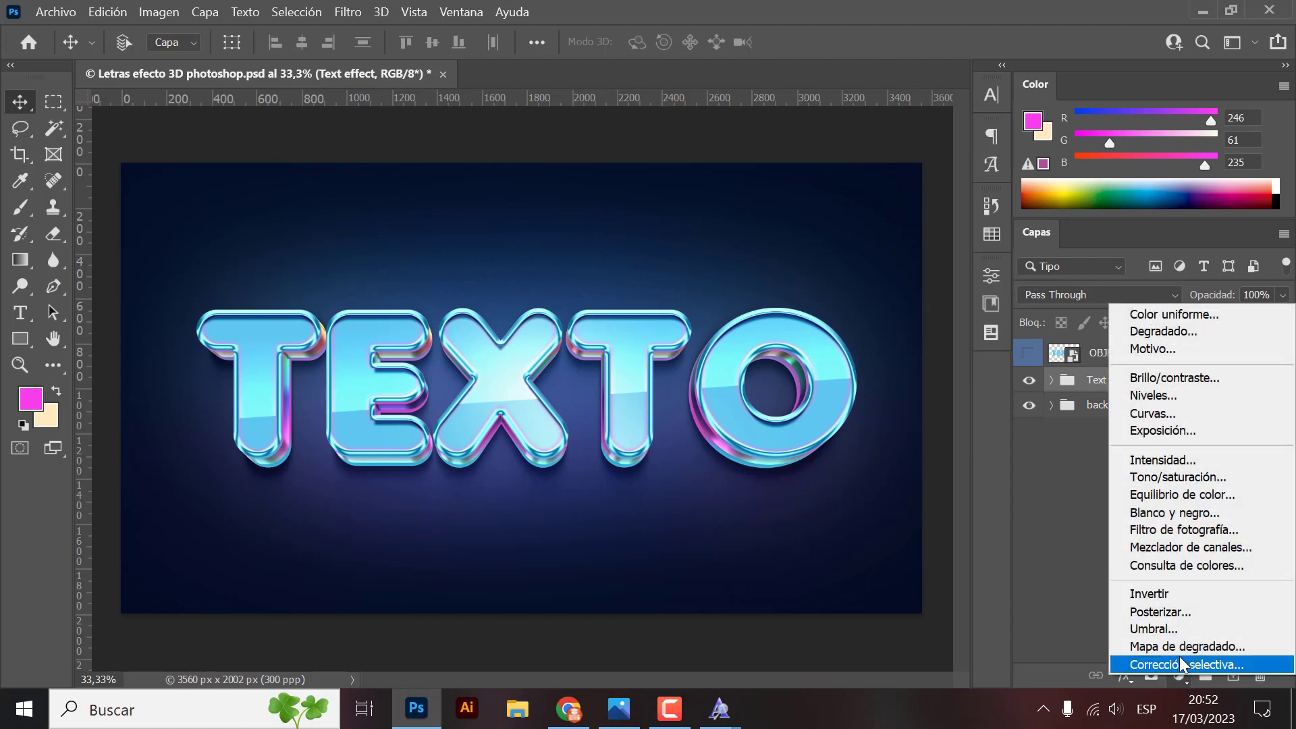
click(1143, 477)
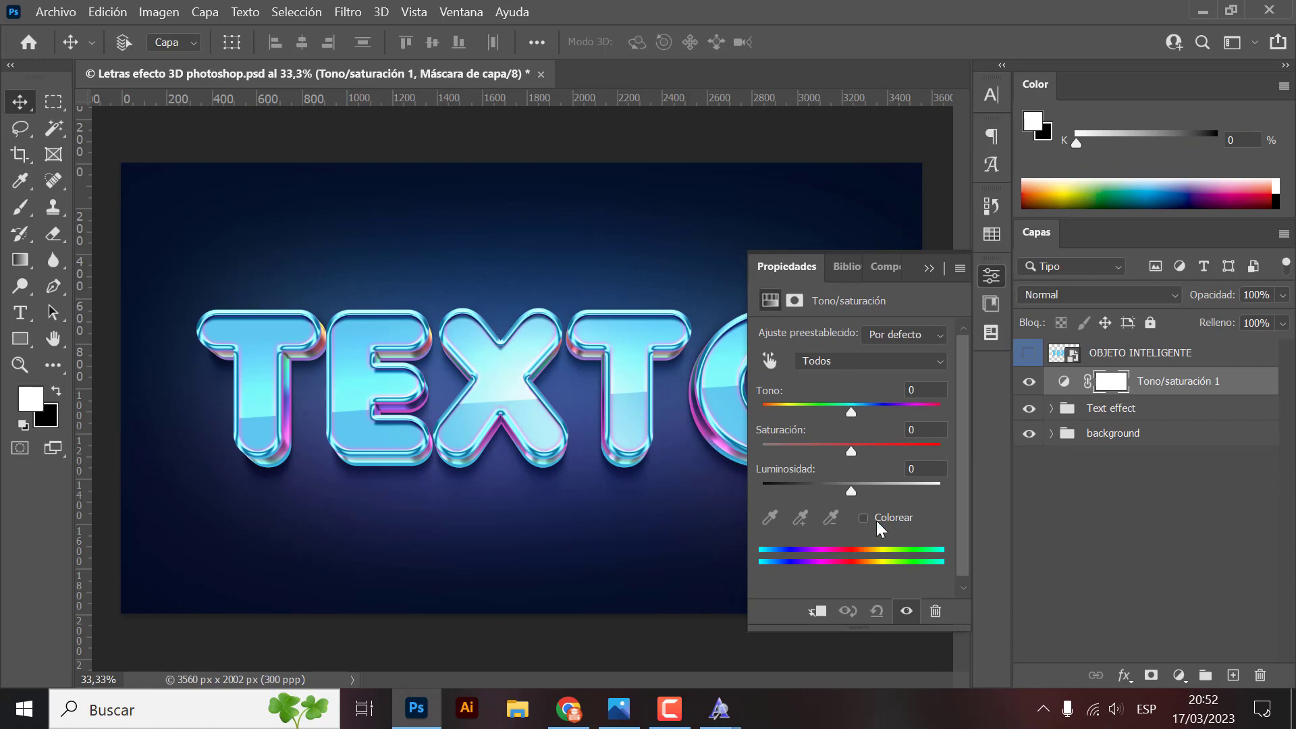
- Turn on Colorear, boost saturation, and clip the adjustment to the text smart object
click(864, 518)
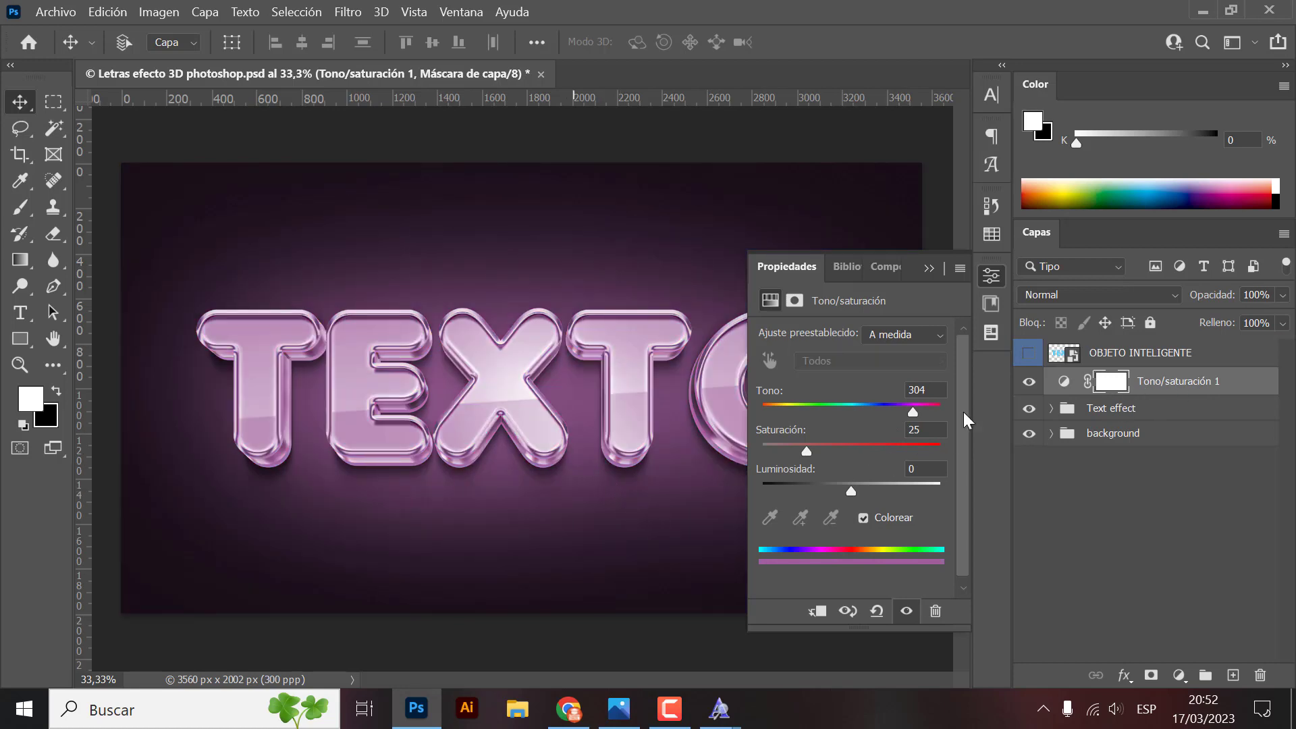
drag(808, 452, 881, 455)
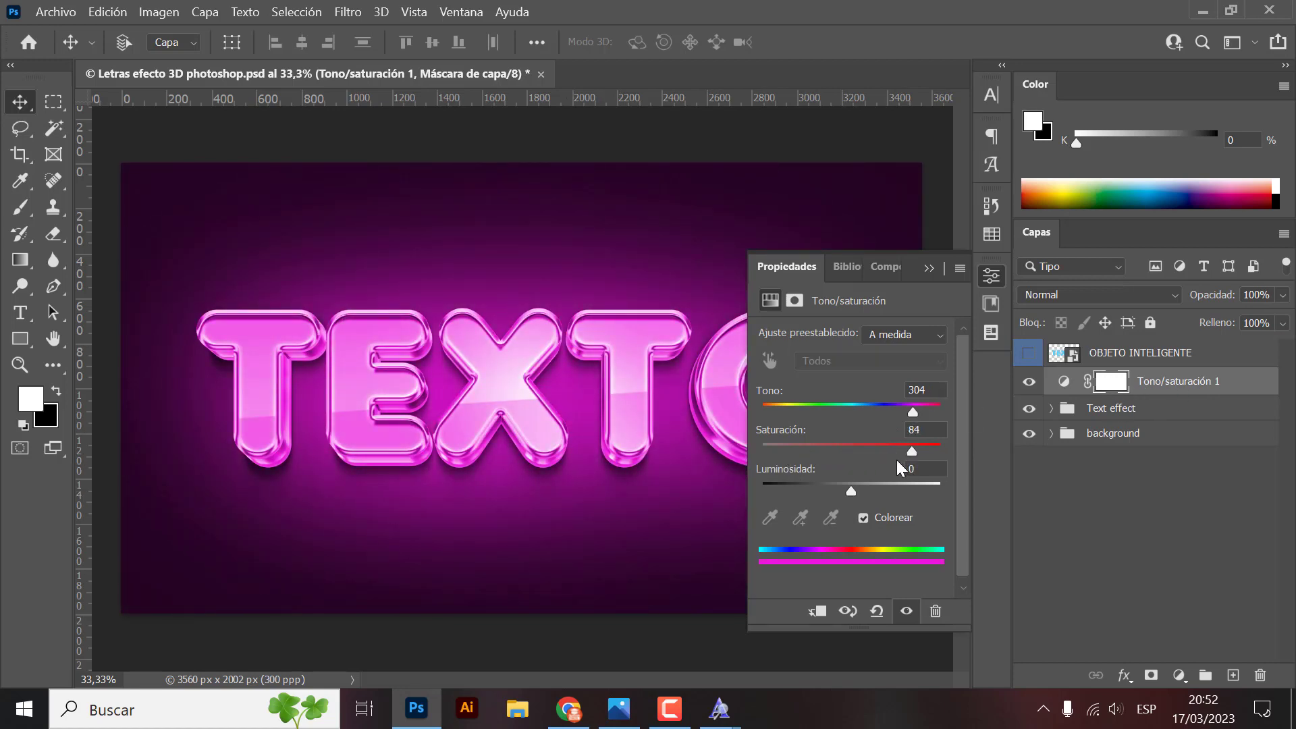
drag(912, 414, 815, 408)
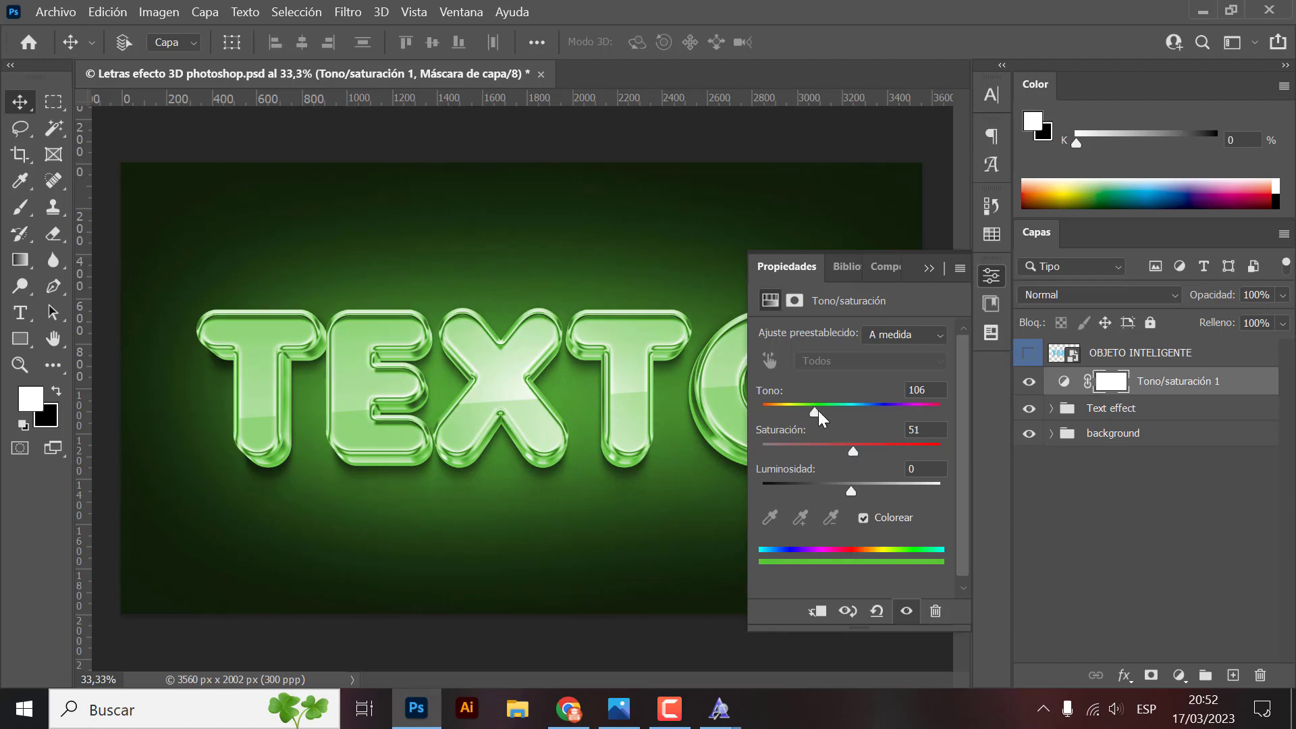
mouse_move(814, 412)
mouse_down()
mouse_move(918, 415)
mouse_move(816, 413)
mouse_up()
click(1176, 387)
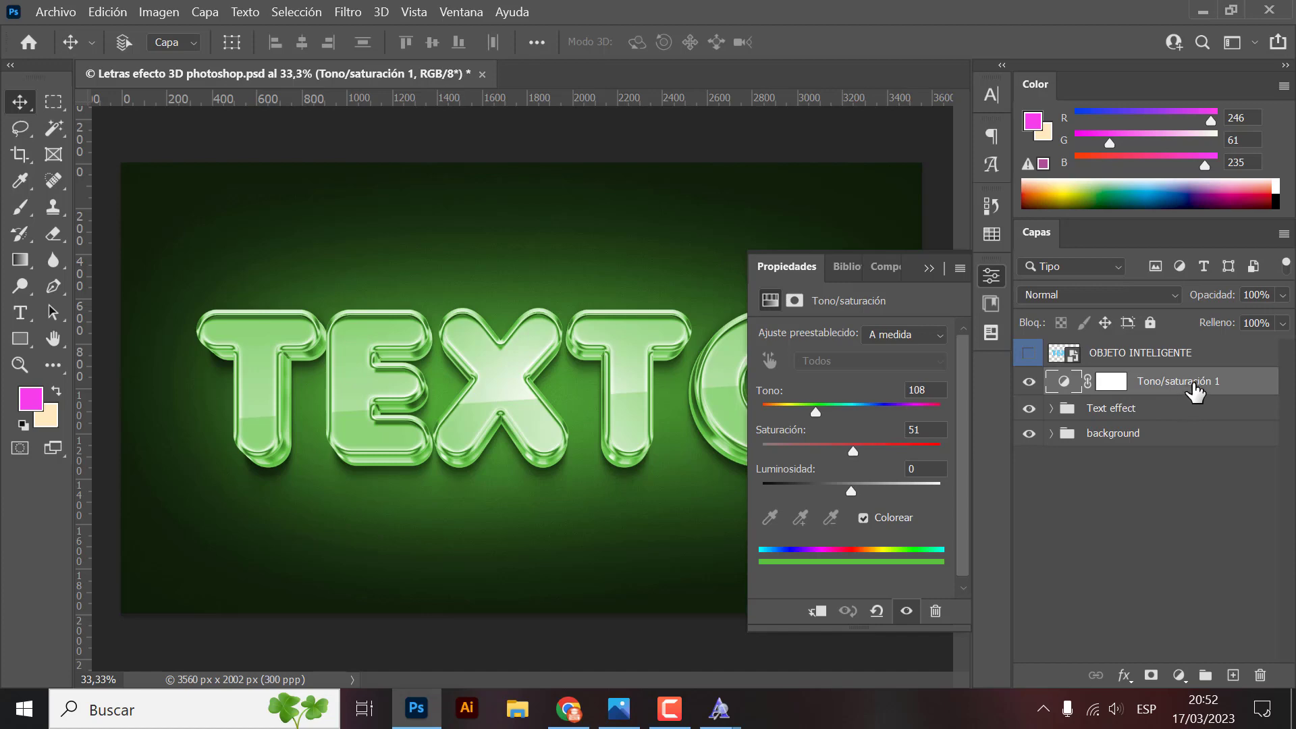
right_click(1196, 391)
click(989, 395)
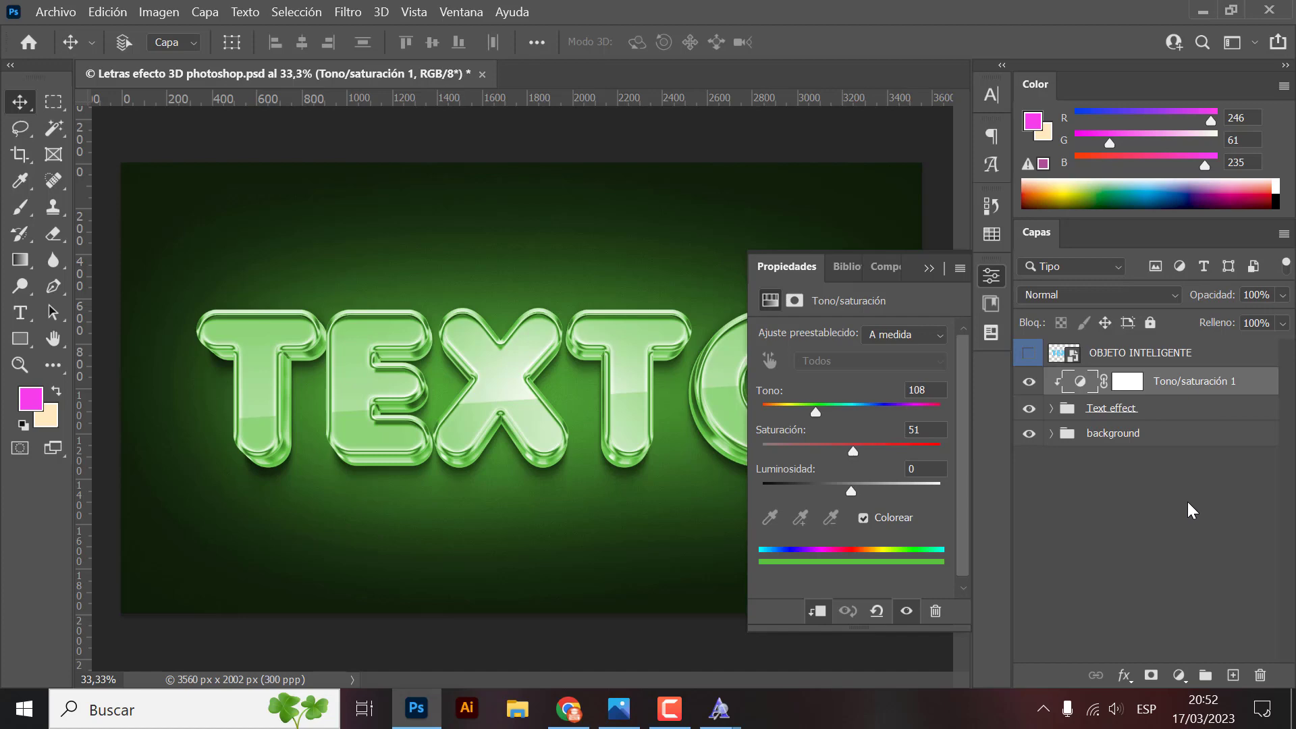
right_click(1200, 382)
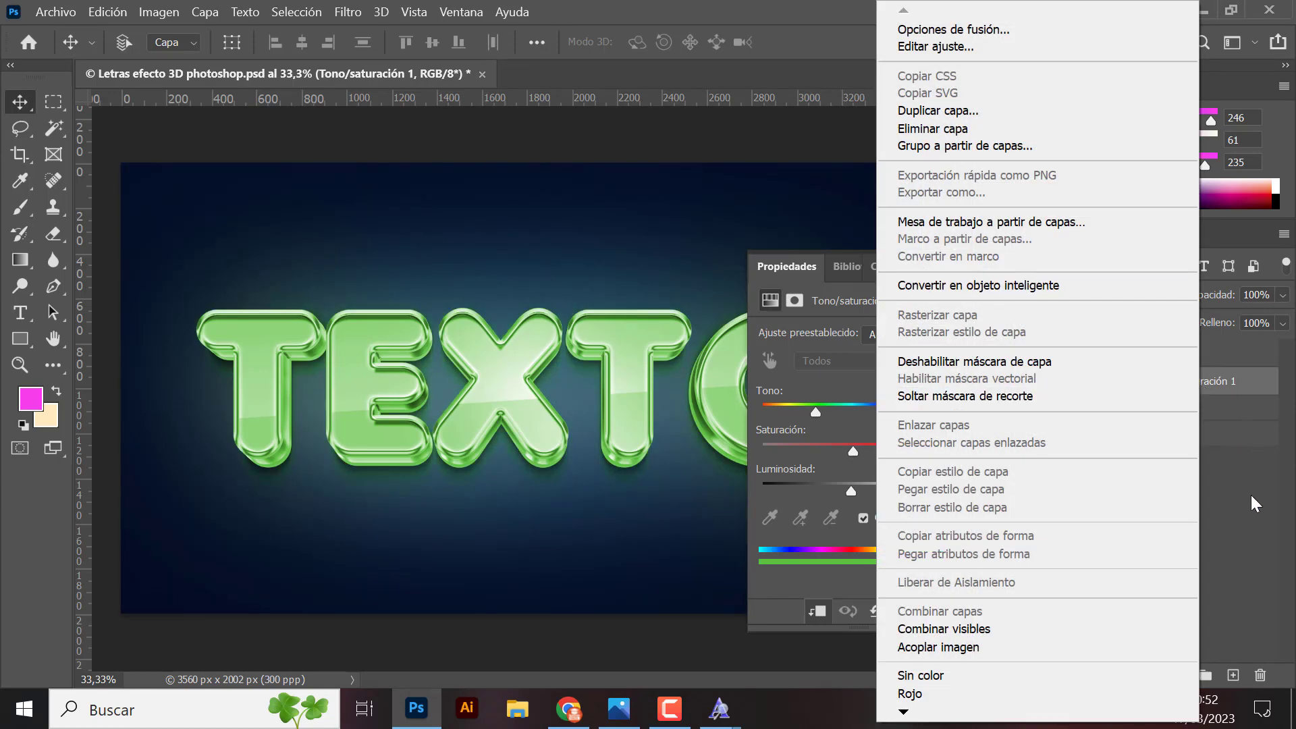
click(1250, 500)
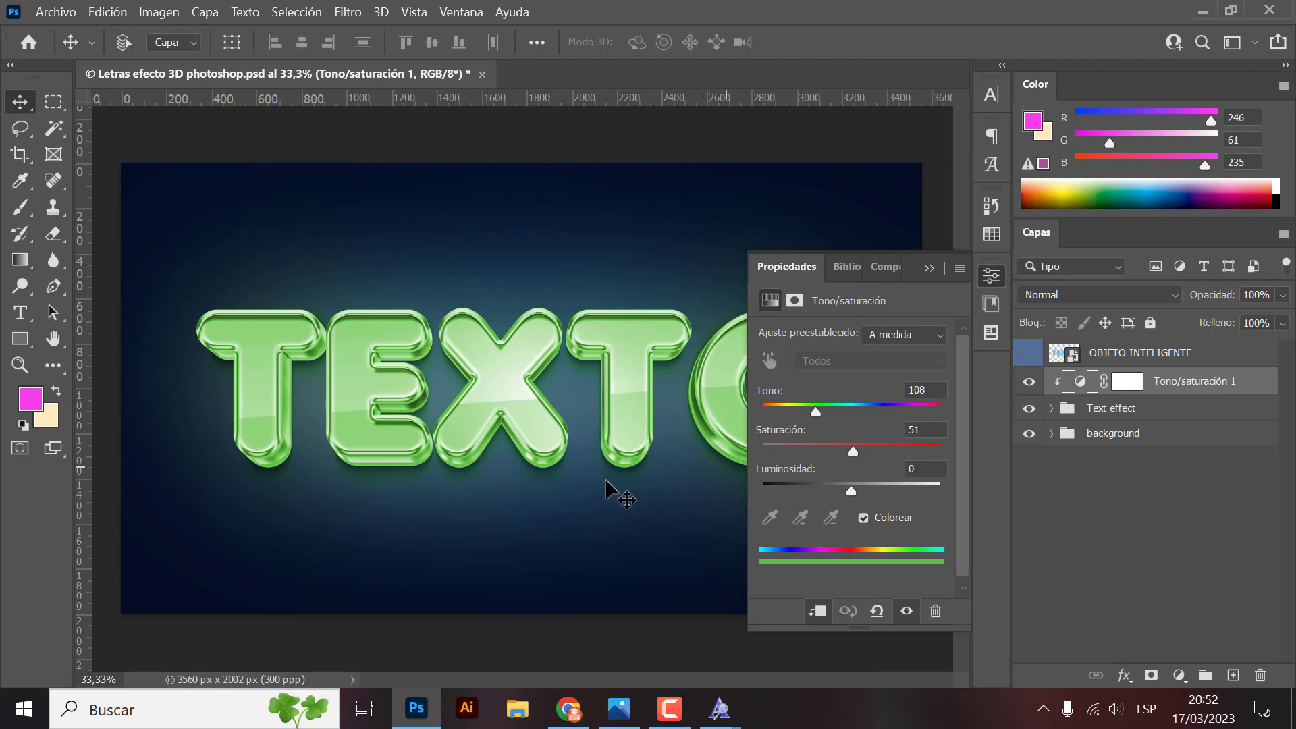
- Tune the adjustment to hue 47, saturation 85, lightness 0 for golden yellow
drag(817, 415, 831, 413)
click(844, 415)
drag(851, 412, 907, 408)
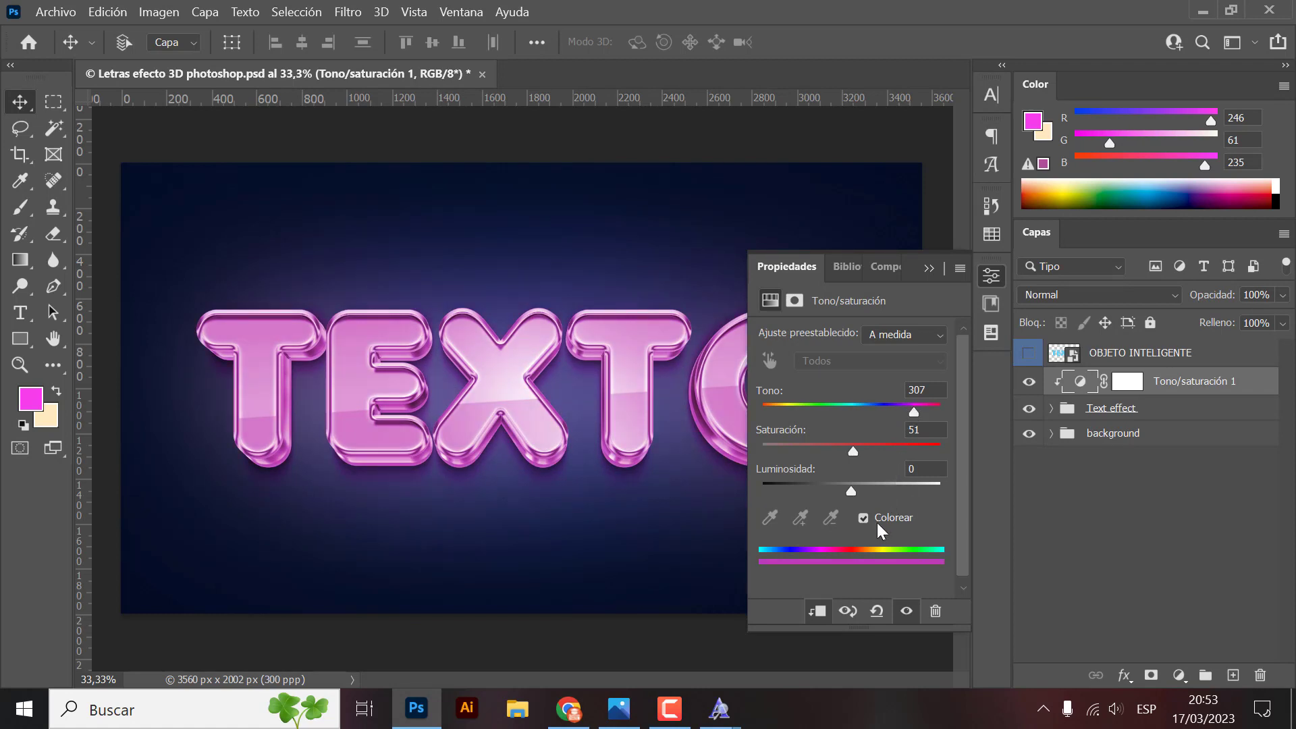
drag(853, 492, 879, 492)
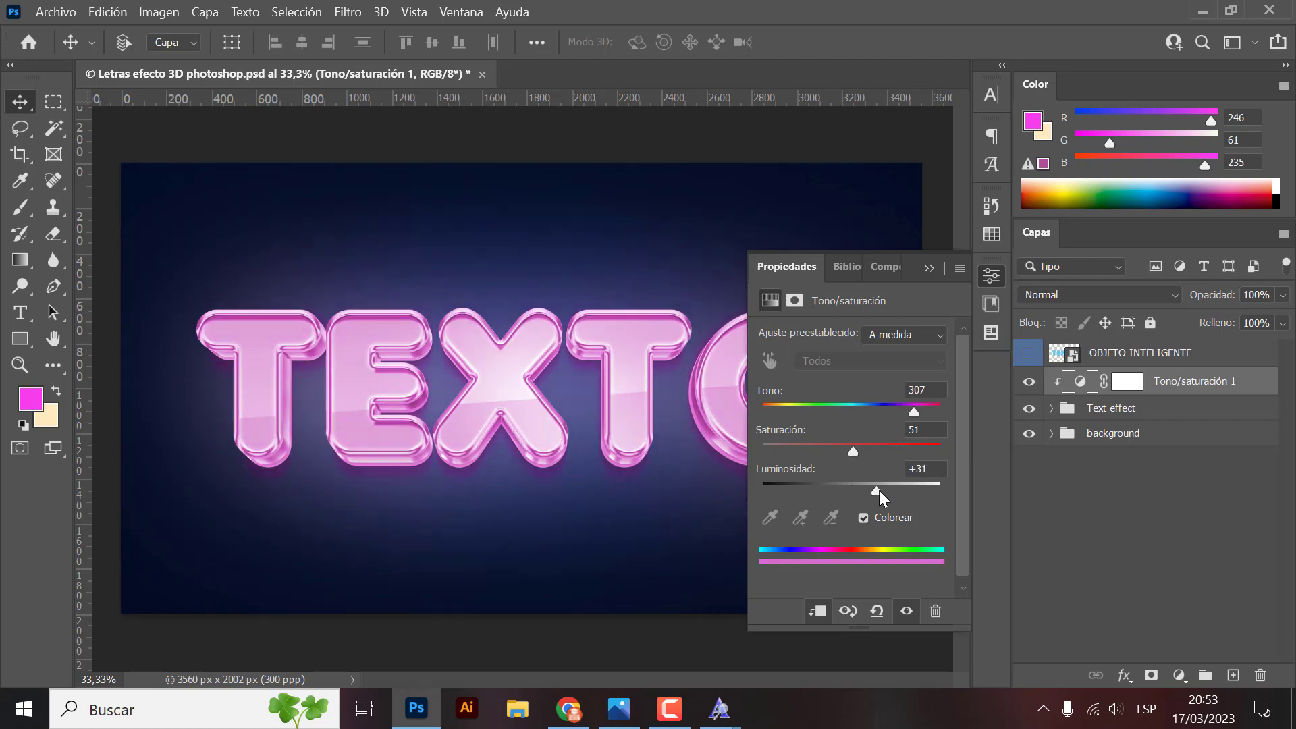
click(902, 448)
click(835, 483)
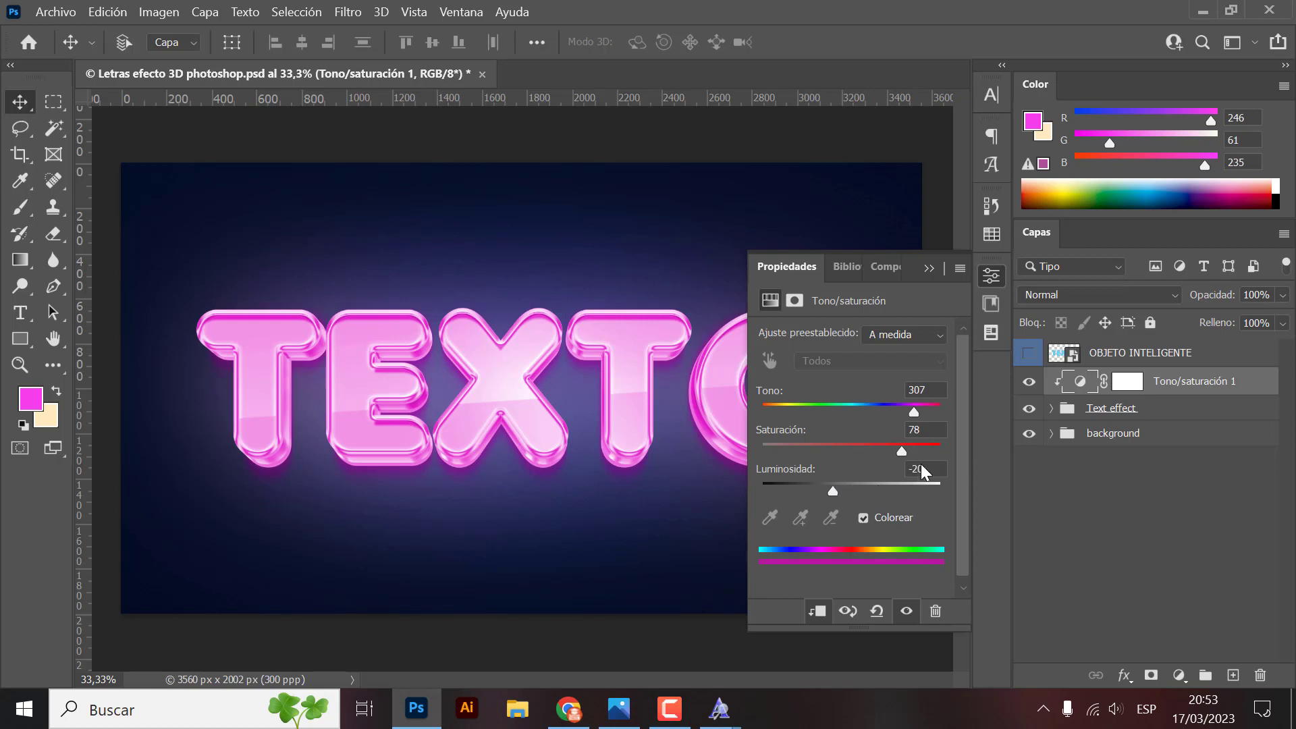
click(904, 466)
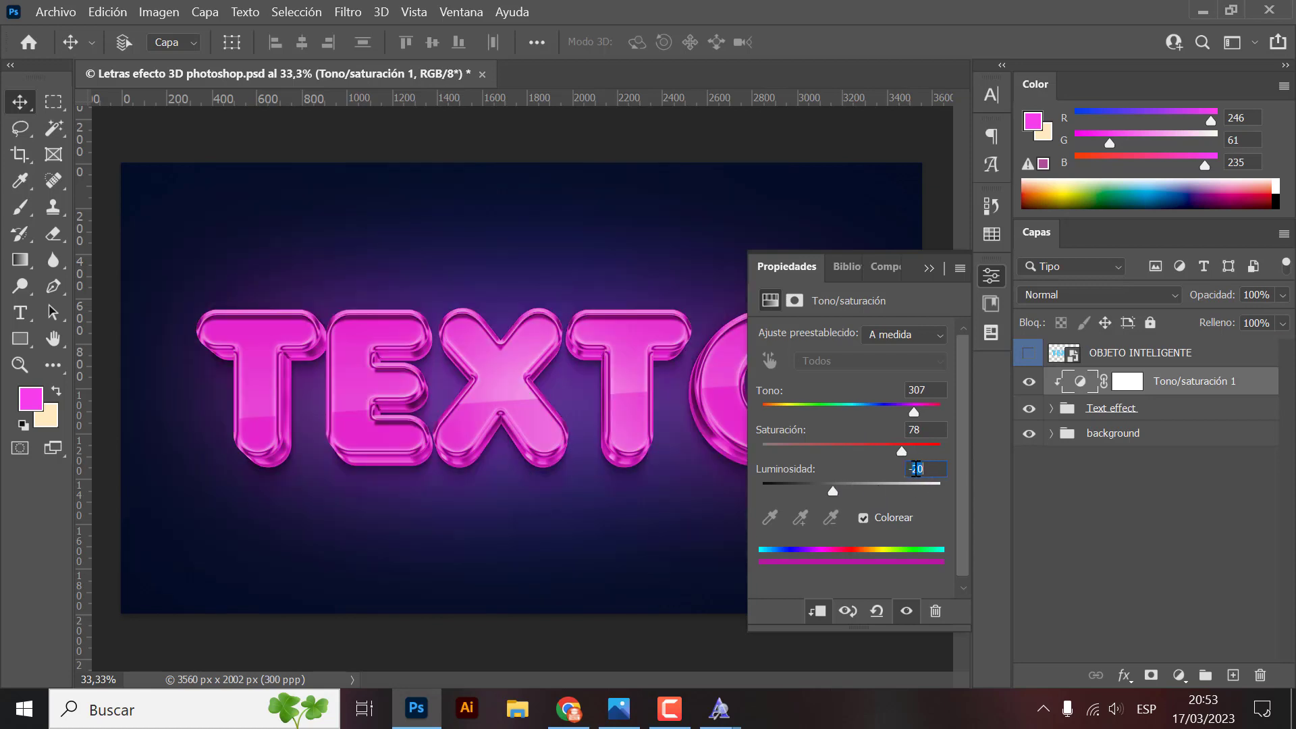
double_click(911, 469)
text(0)
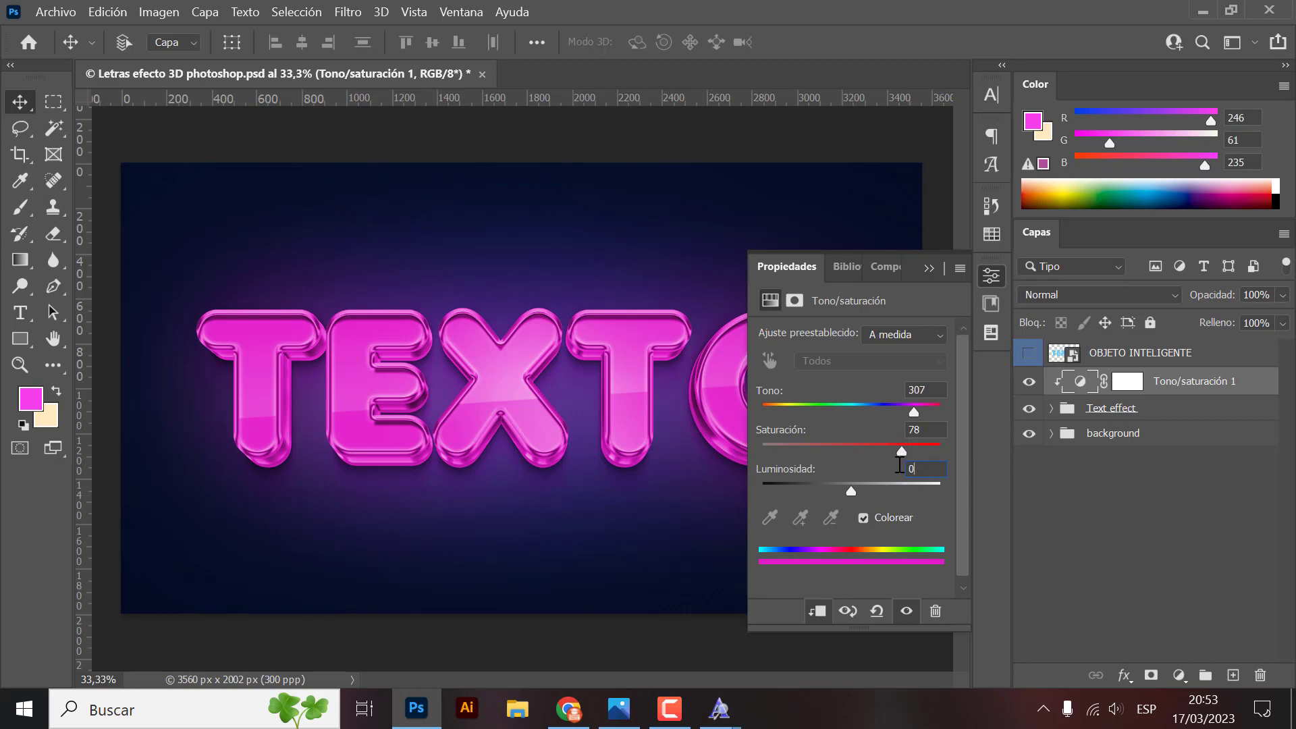
key(shift+Tab)
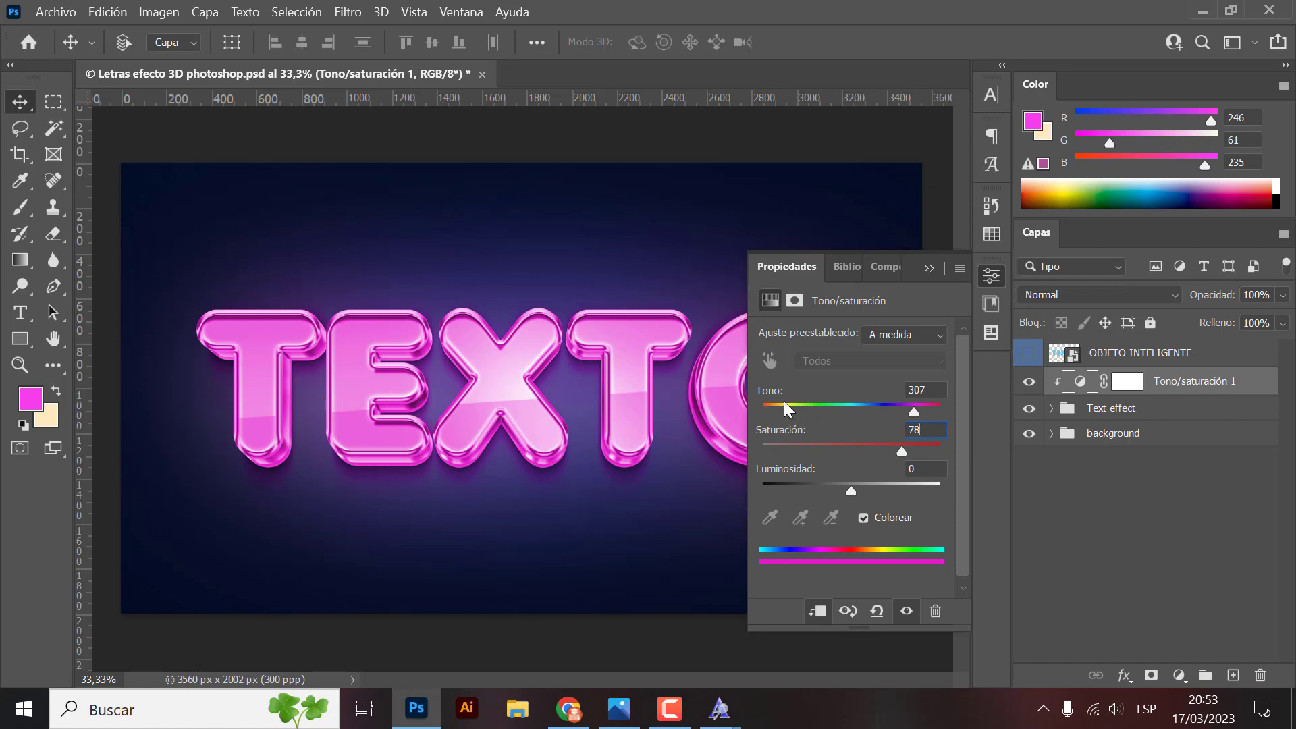
click(786, 404)
text(+85)
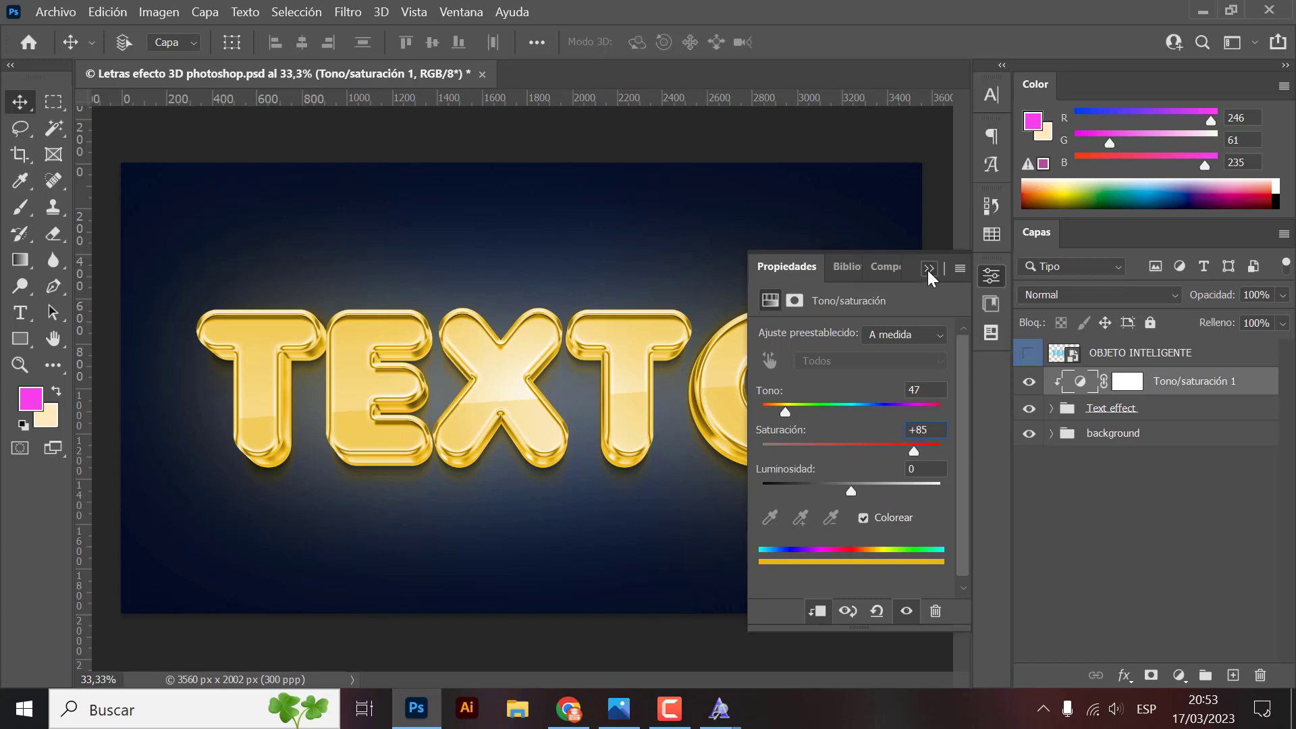
click(928, 269)
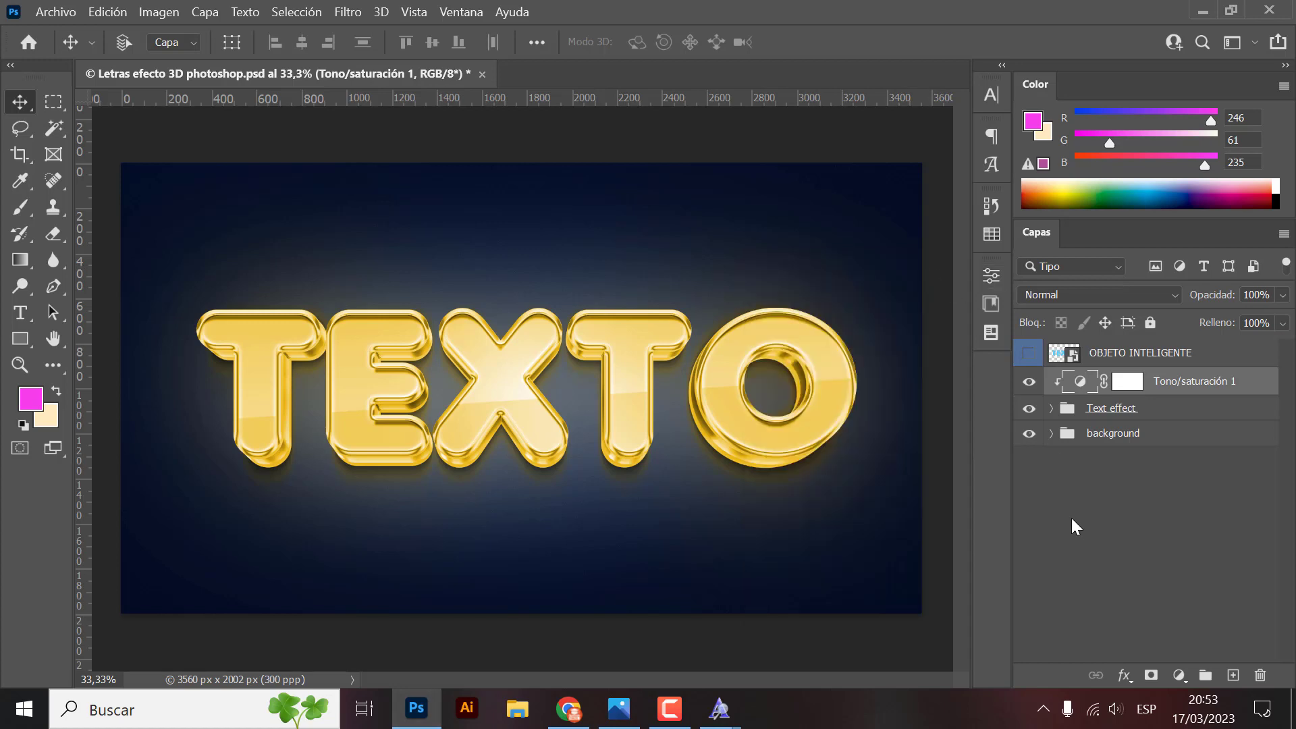
- Release the Tono/saturación 1 clipping mask so TEXTO turns icy blue with magenta edges
key(z)
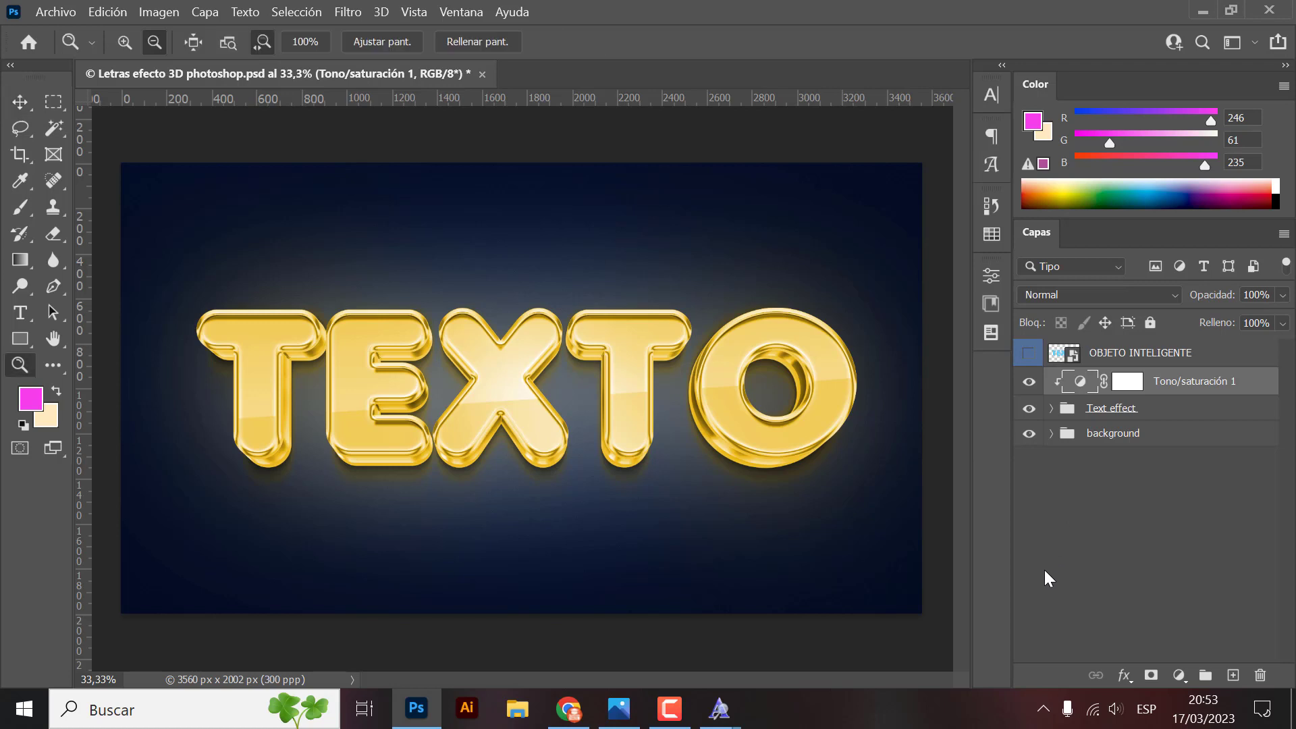
key(v)
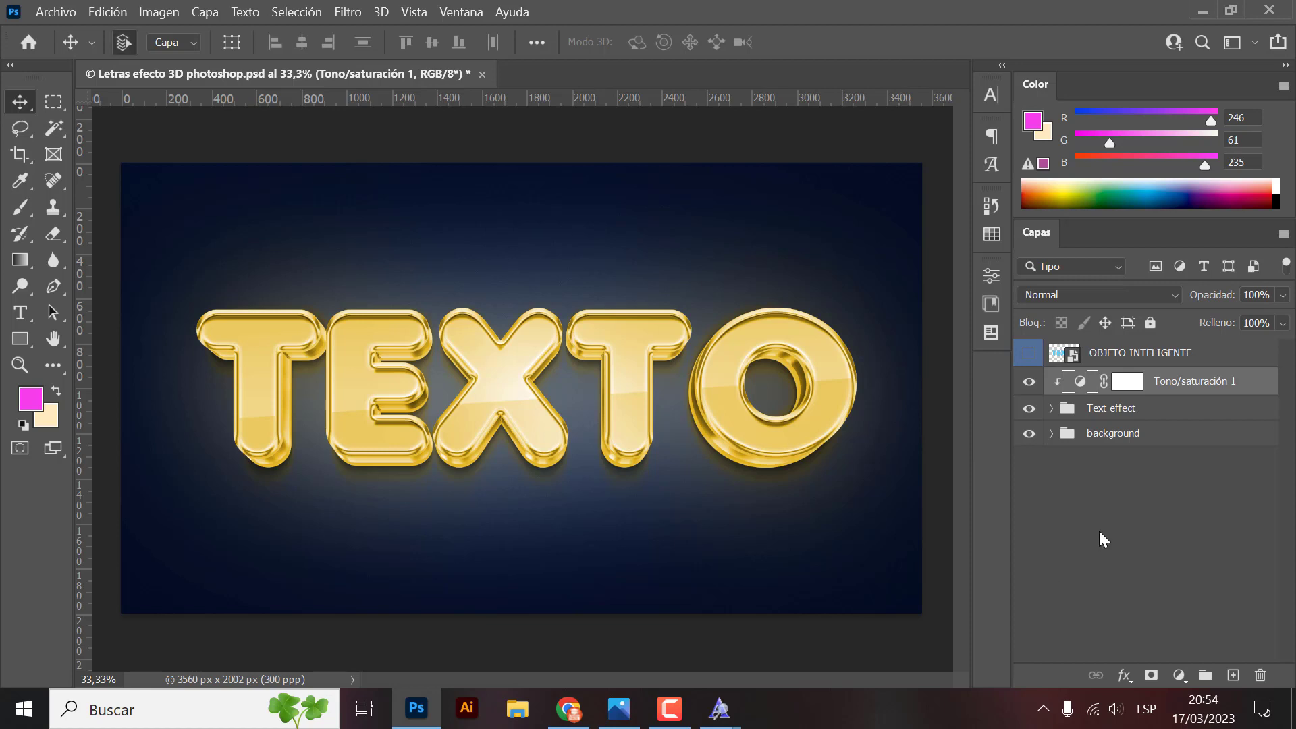
click(821, 592)
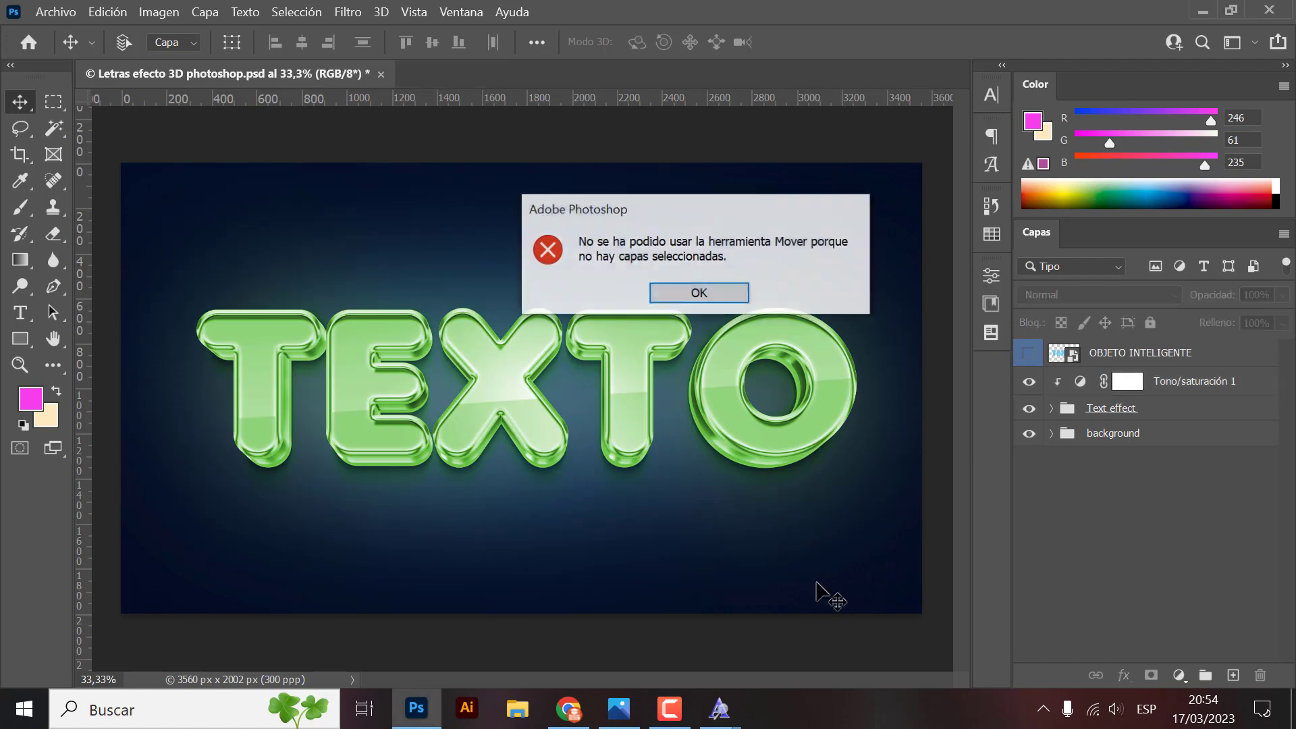
click(722, 297)
key(ctrl+alt+g)
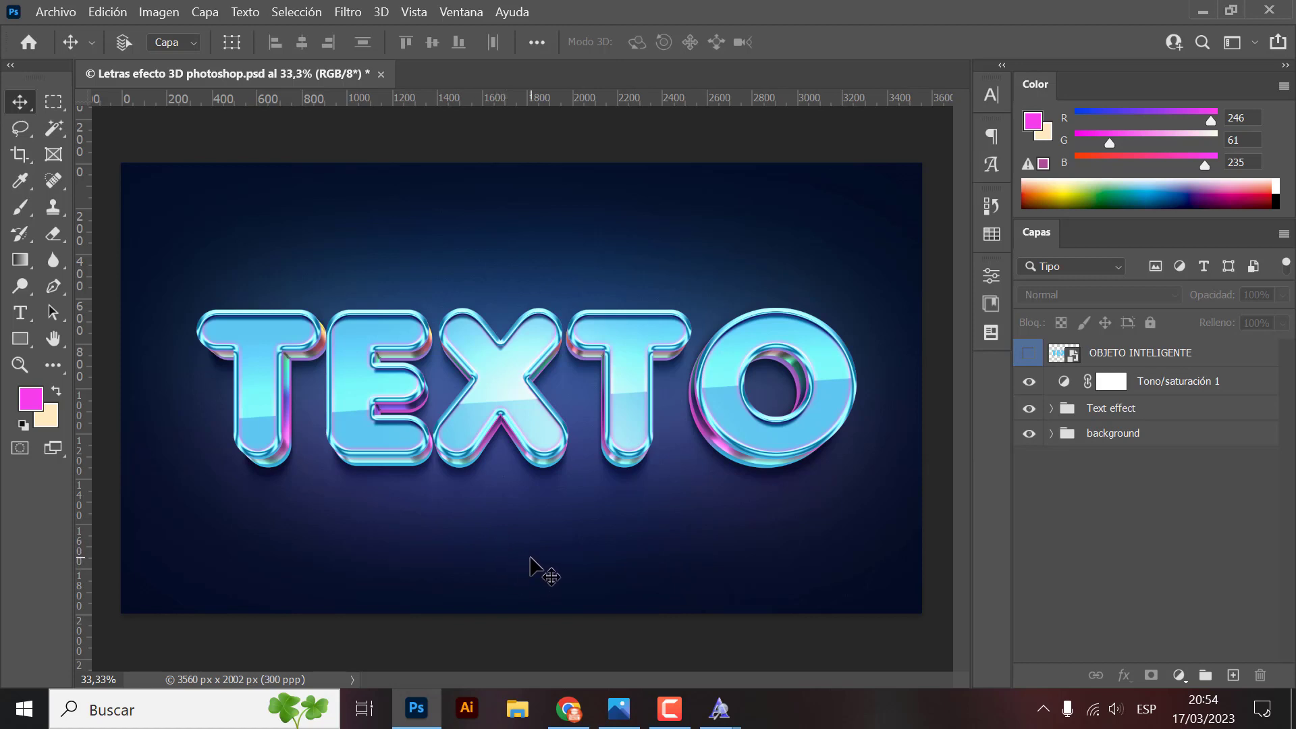
- Save 'Letras efecto 3D photoshop' as a JPEG on the Escritorio at quality 3 (Baja)
click(58, 9)
click(137, 250)
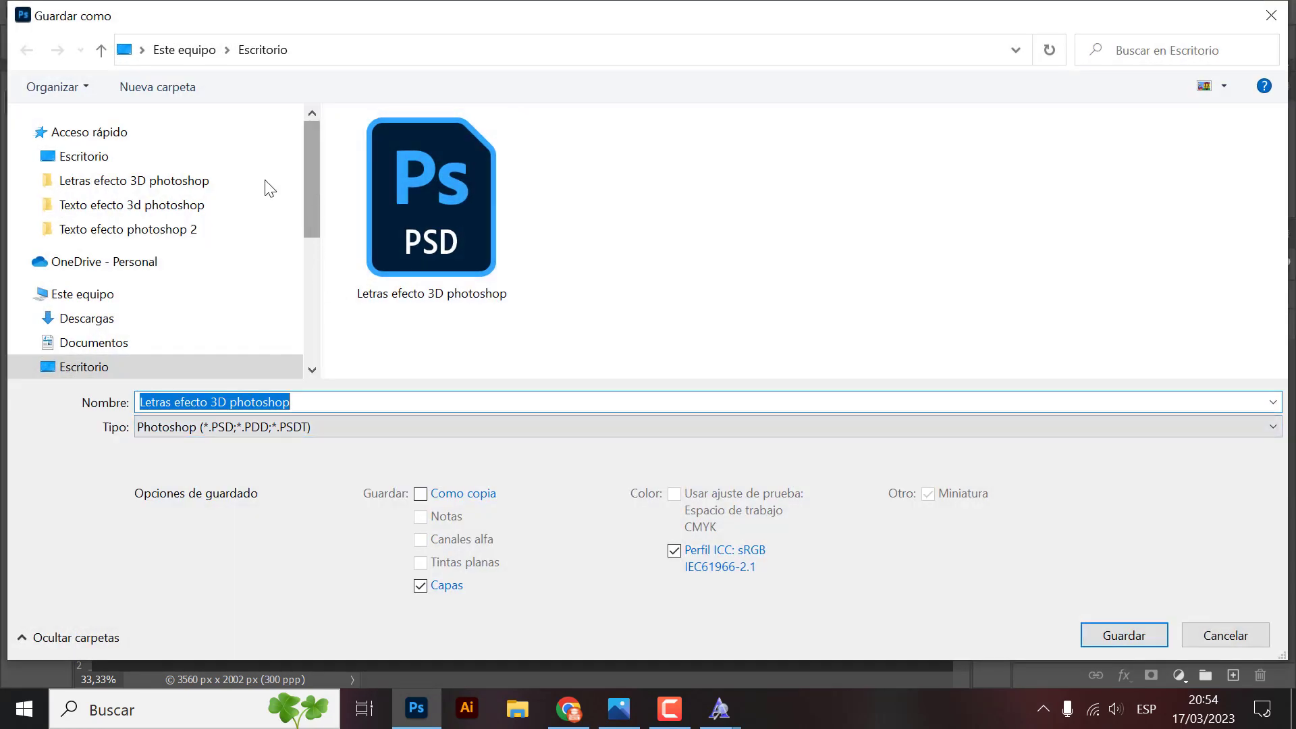
click(90, 158)
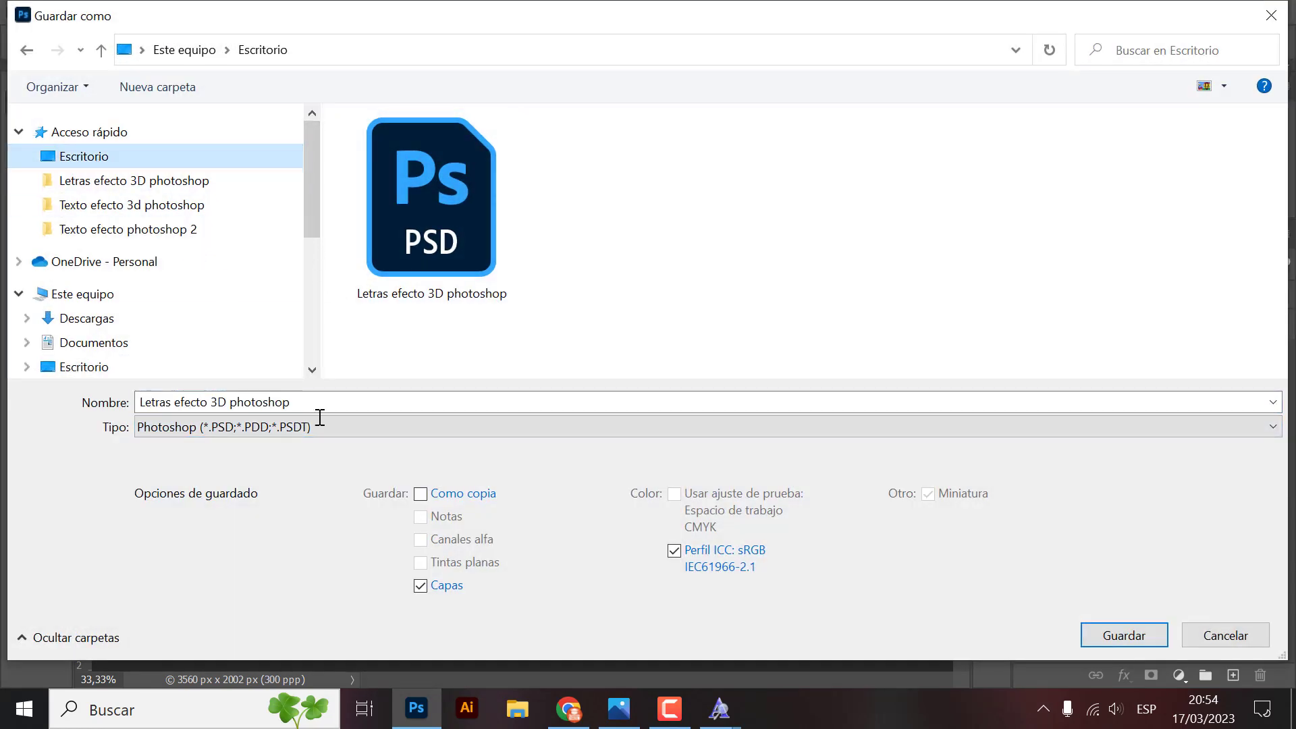
drag(151, 404, 384, 402)
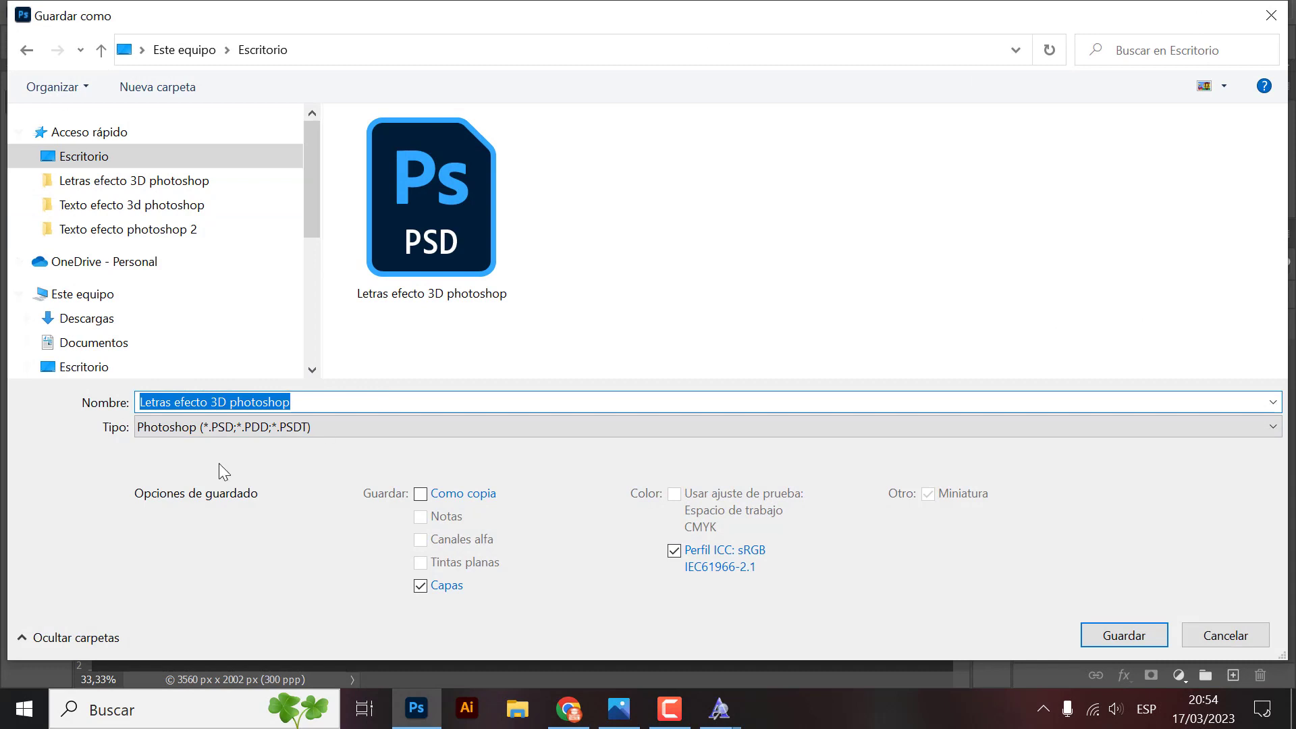
click(224, 426)
click(196, 238)
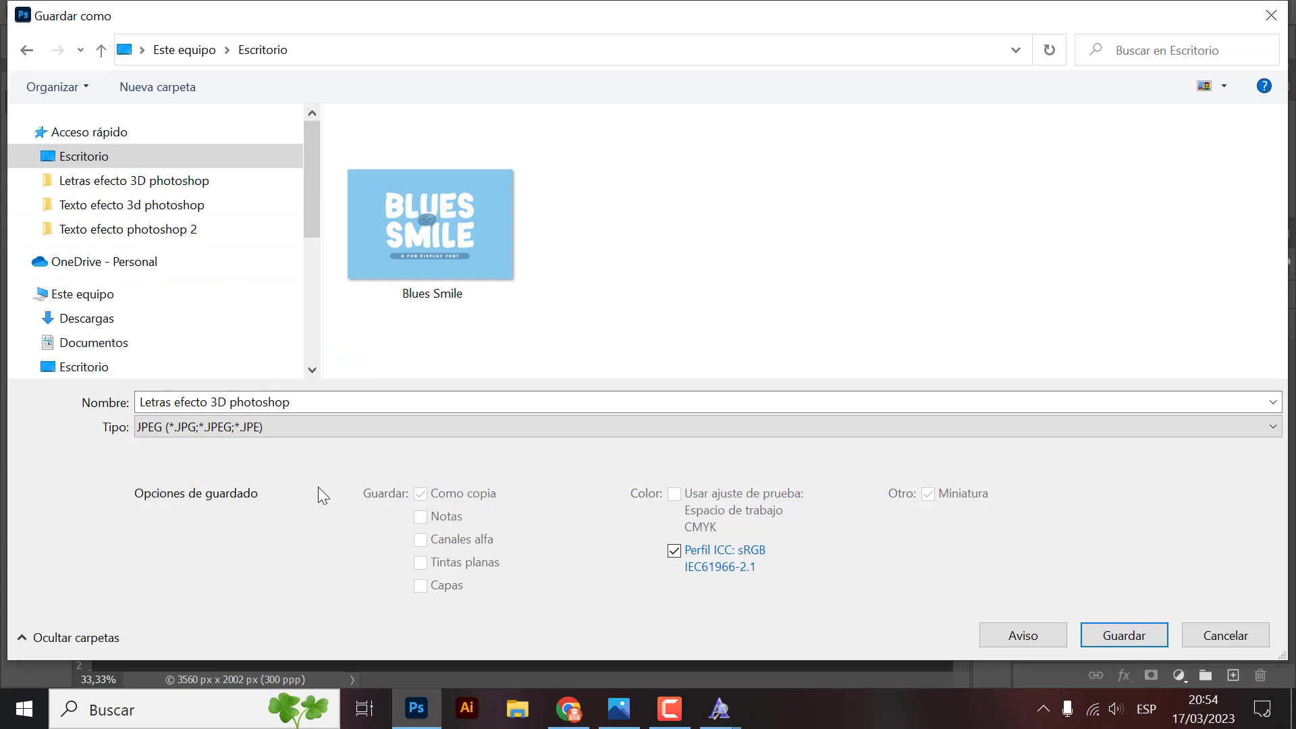
click(1103, 632)
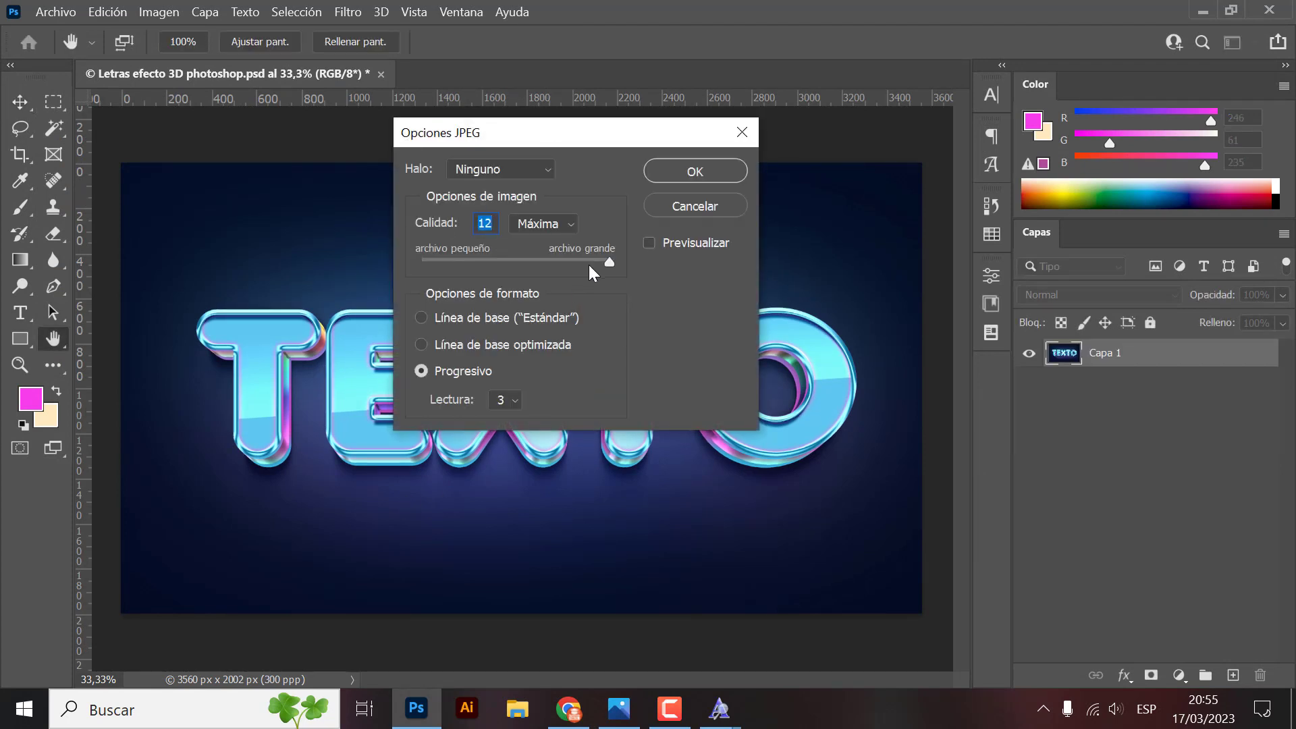
mouse_move(610, 262)
mouse_down()
mouse_move(467, 269)
mouse_move(509, 267)
mouse_up()
mouse_move(586, 266)
mouse_down()
mouse_move(473, 257)
mouse_move(576, 247)
mouse_move(638, 265)
mouse_up()
click(686, 170)
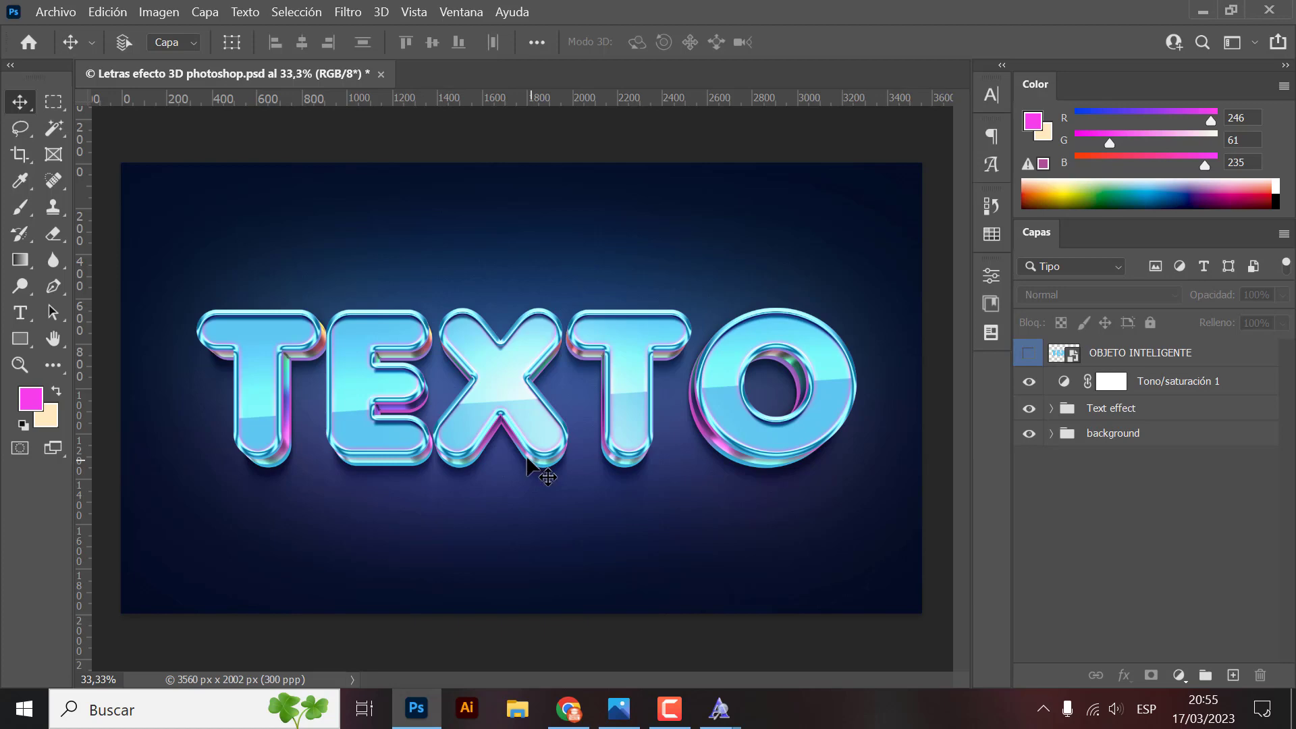
click(1293, 716)
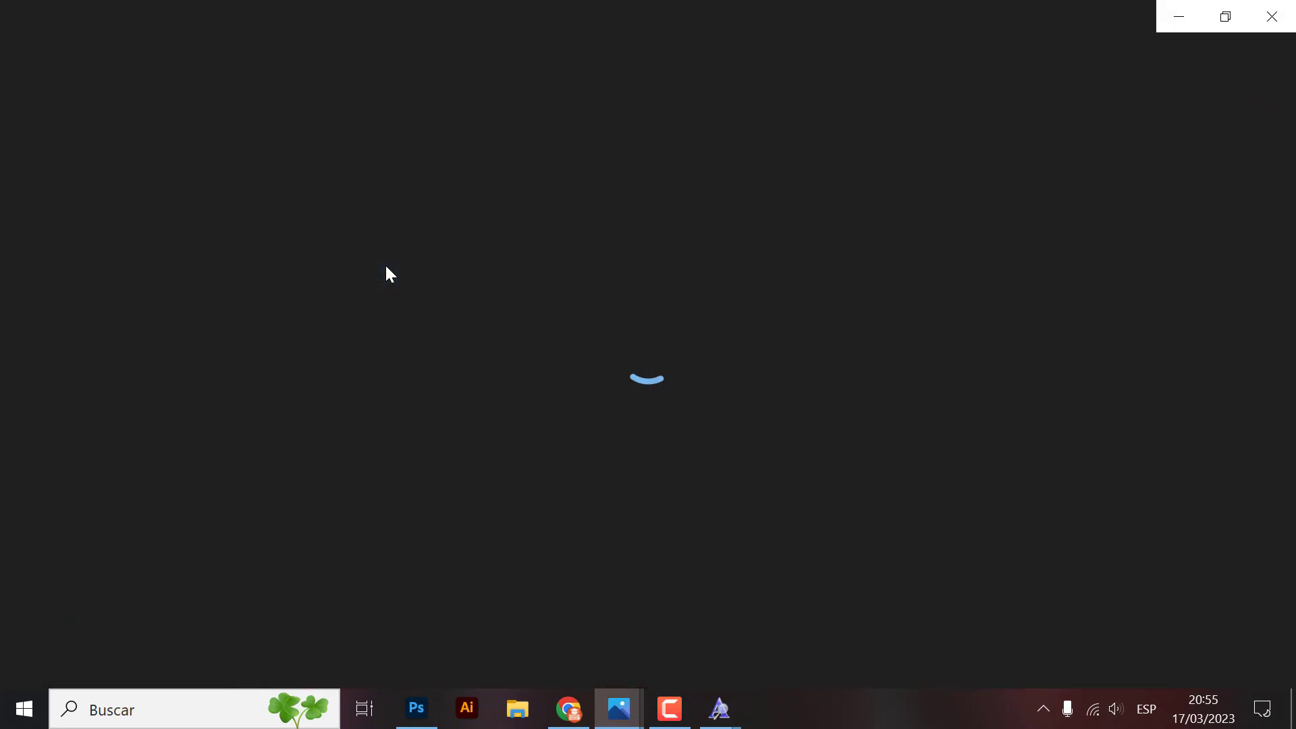
scroll(592, 405, up, 3)
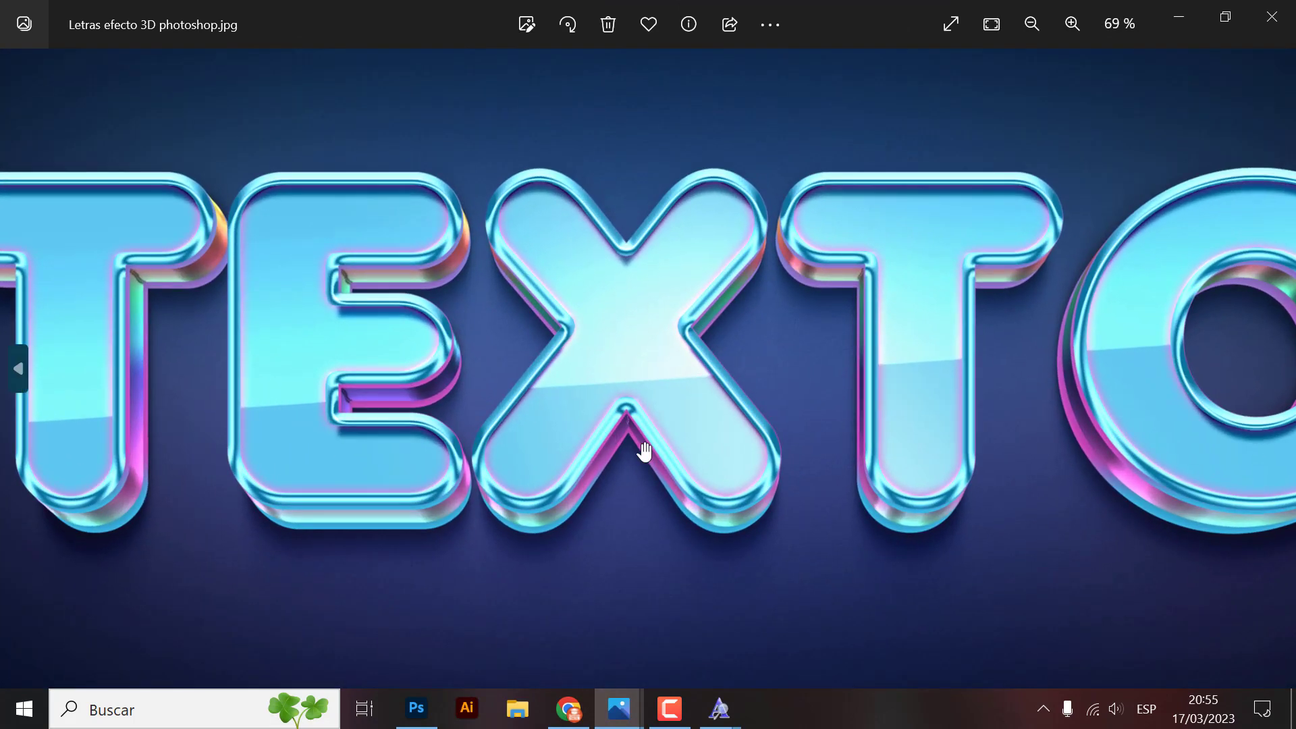
scroll(637, 449, down, 3)
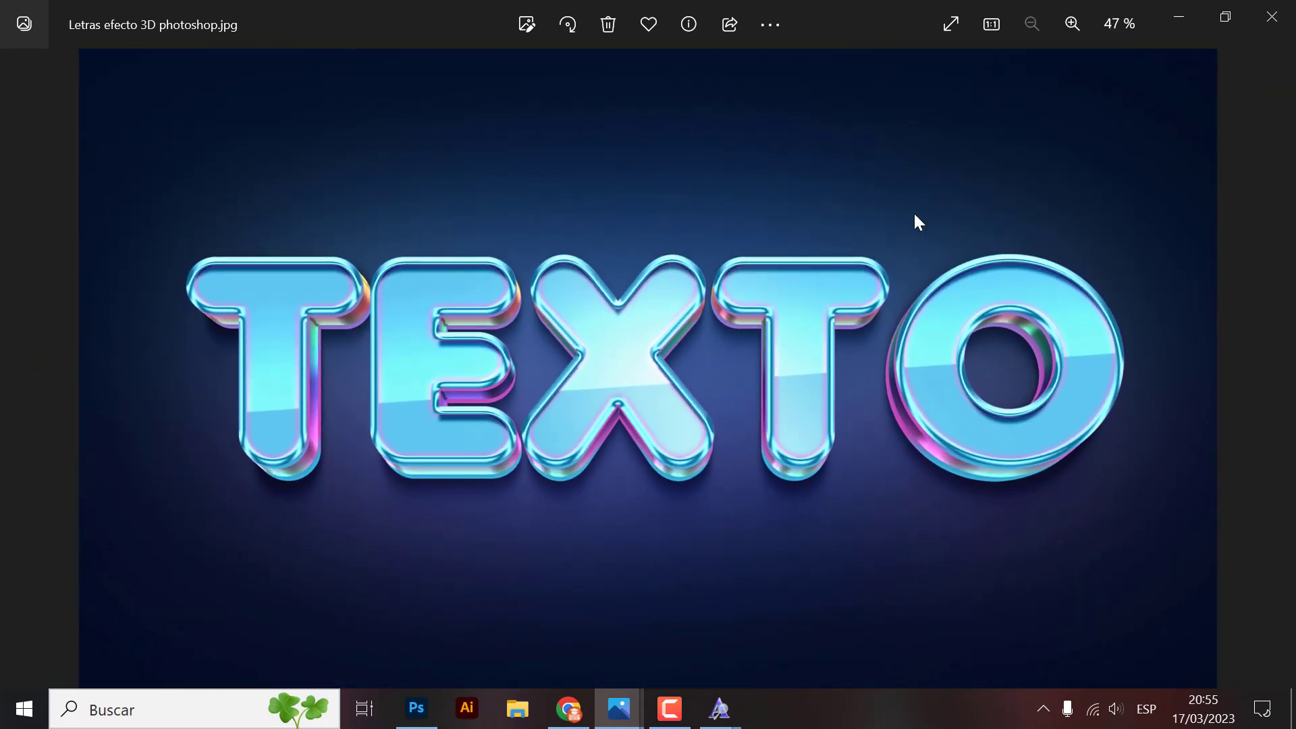
click(418, 709)
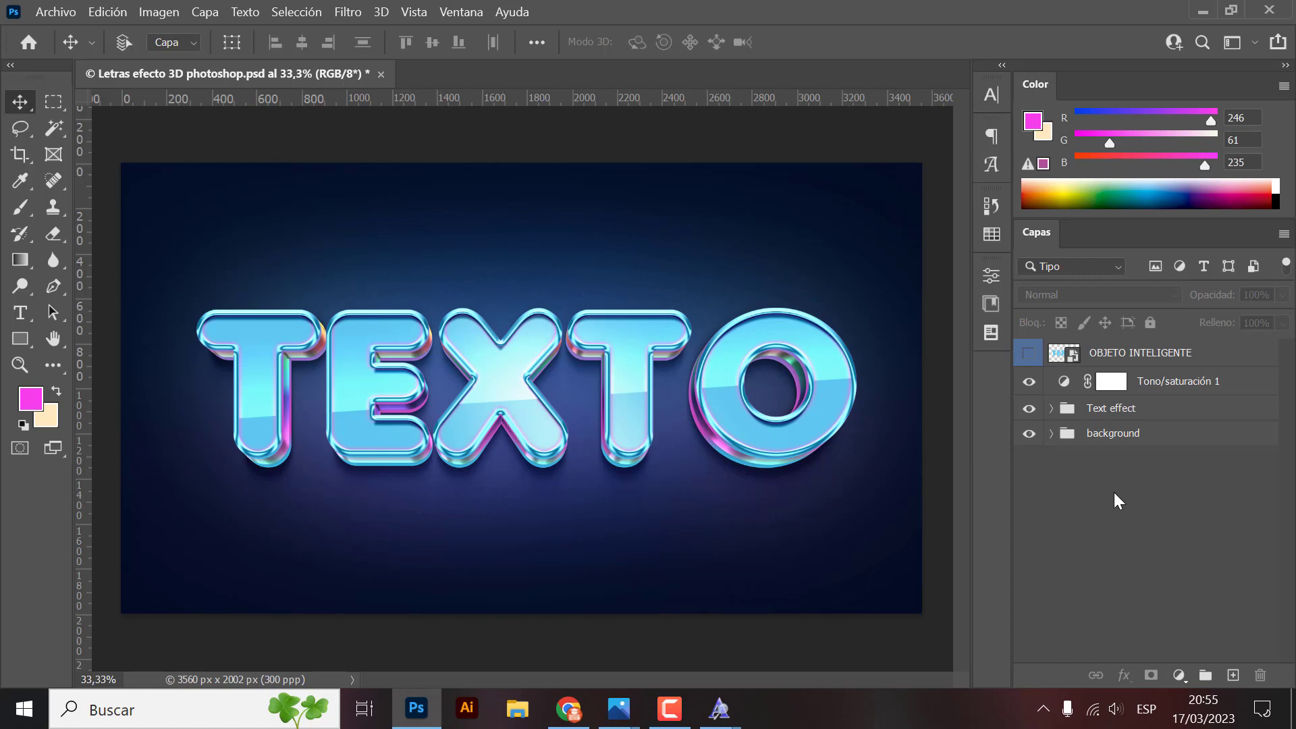
- Select the background layer group and turn off its visibility
click(1125, 438)
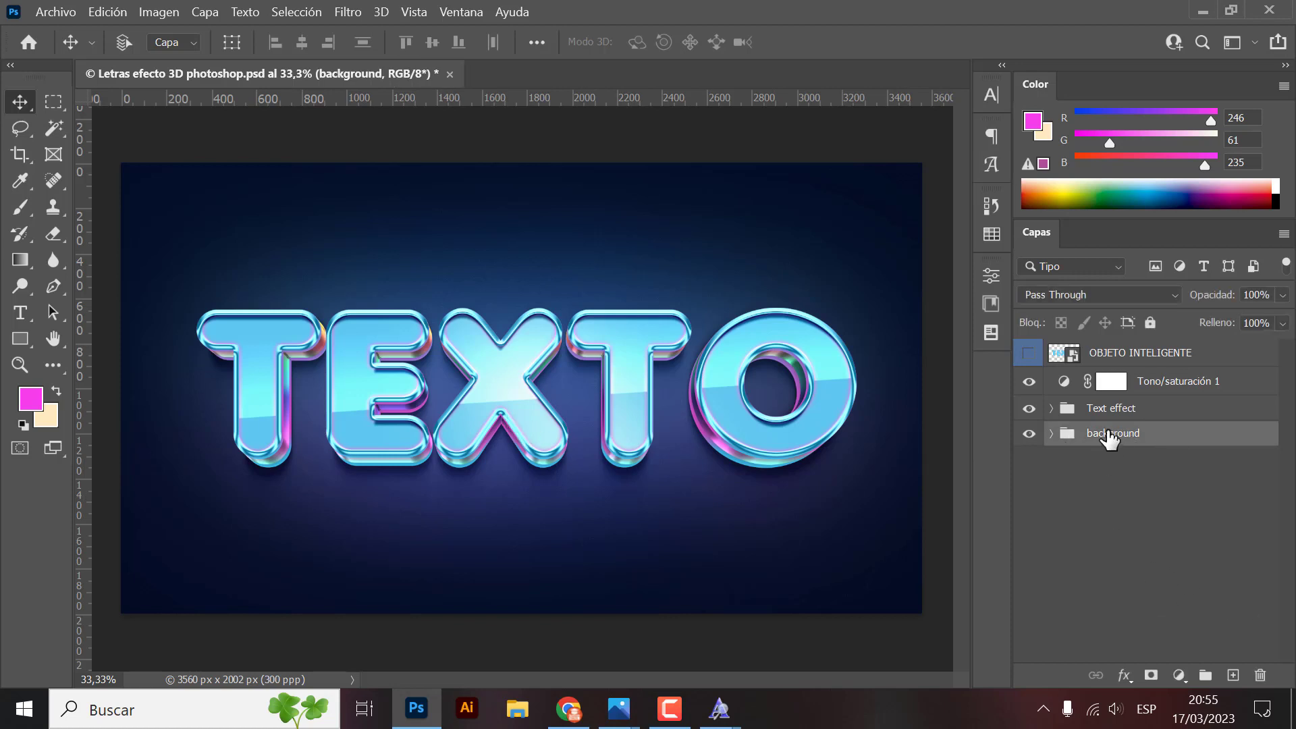
click(1029, 434)
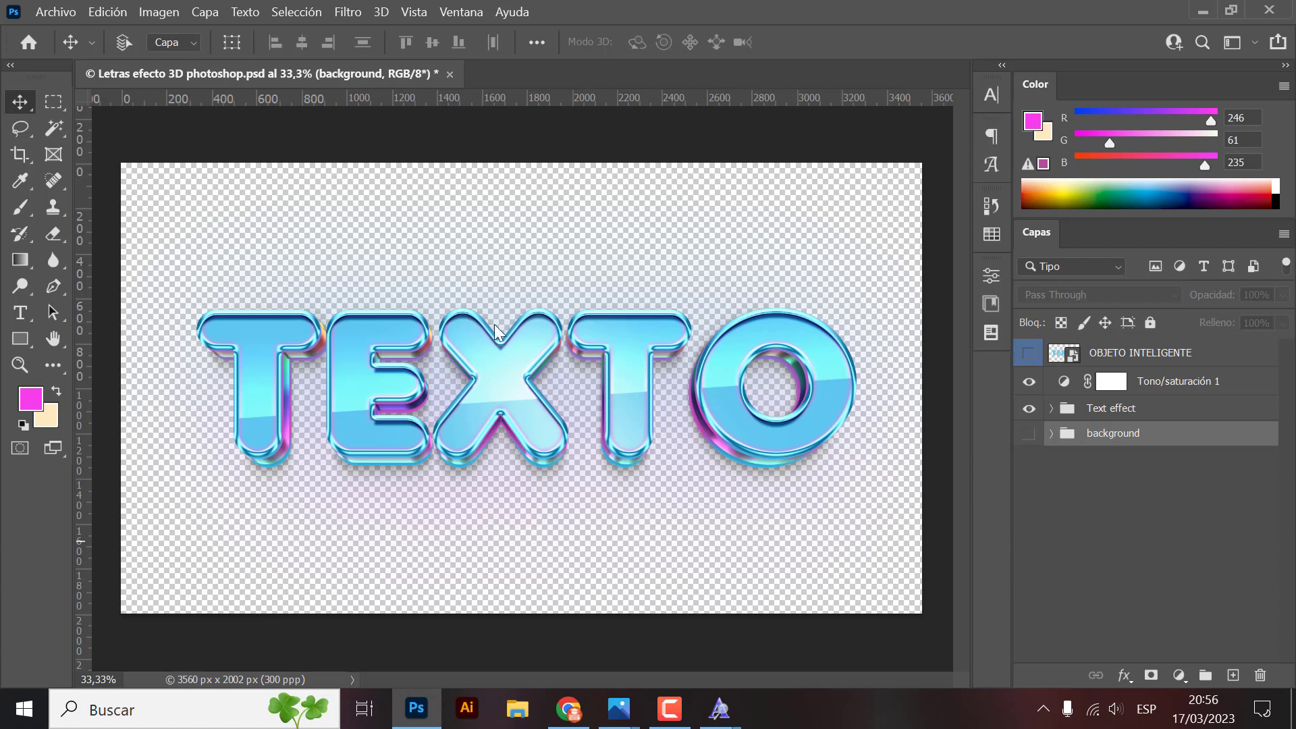
click(63, 10)
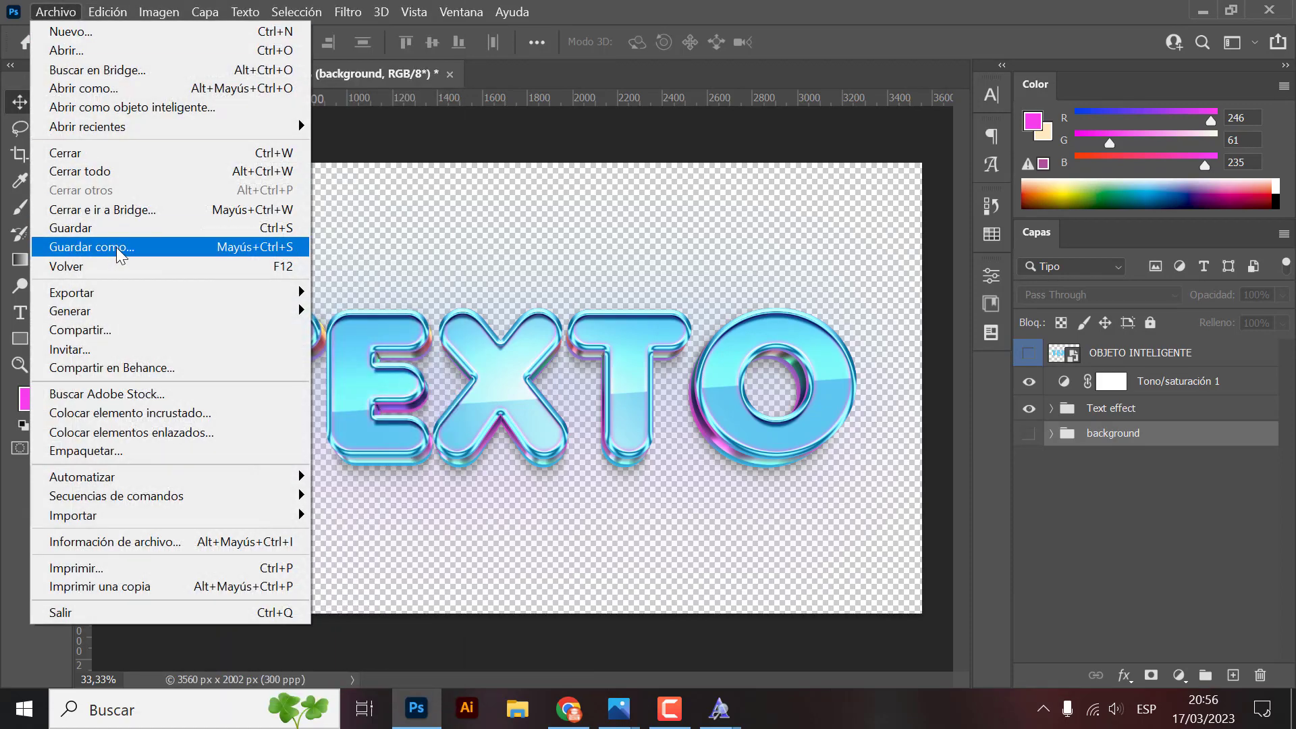
- Save 'Letras efecto 3D photoshop' as a PNG on the Escritorio, then minimize Photoshop
click(118, 249)
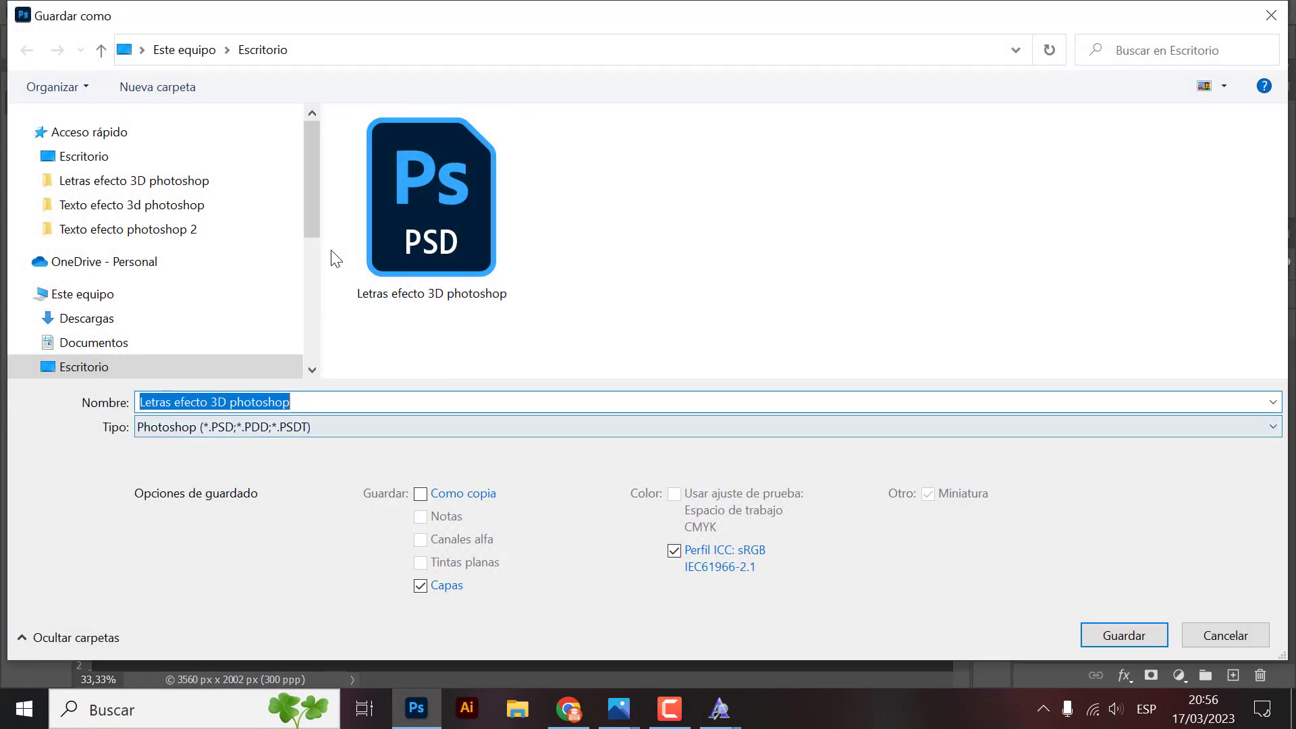
click(84, 156)
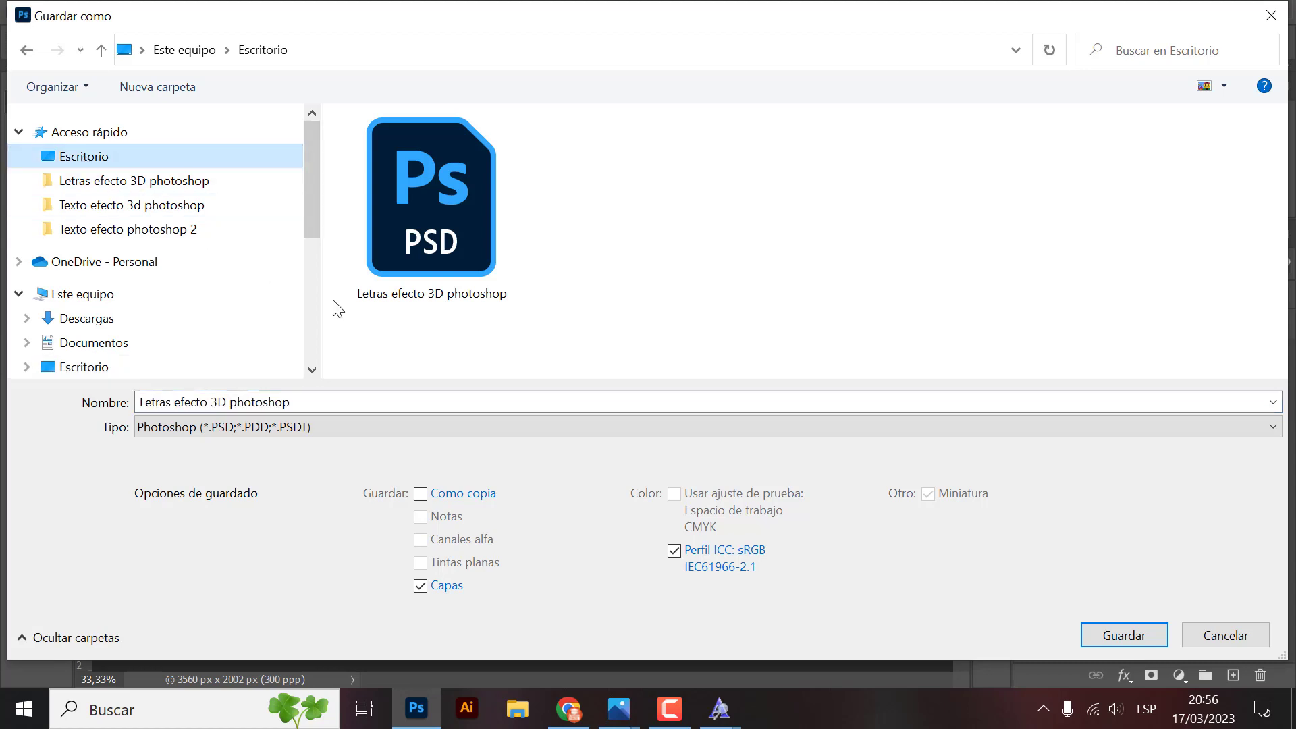
click(327, 402)
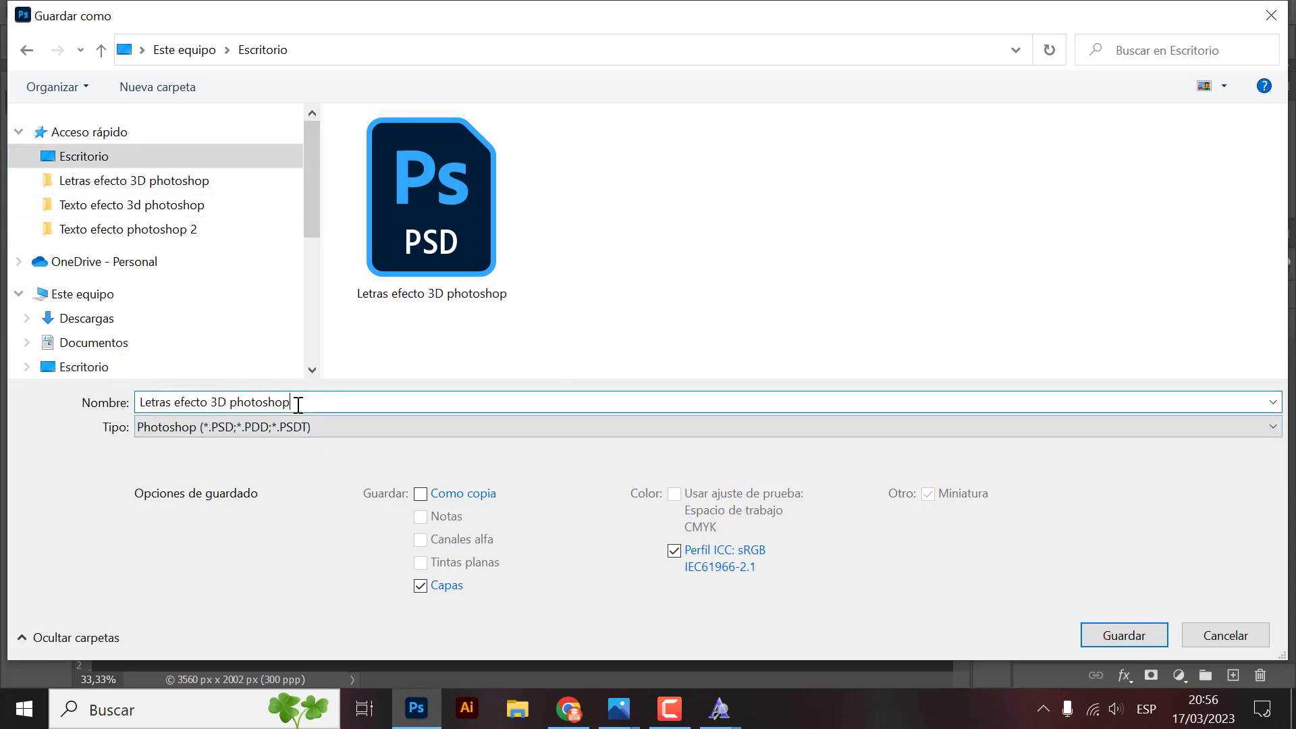
click(196, 424)
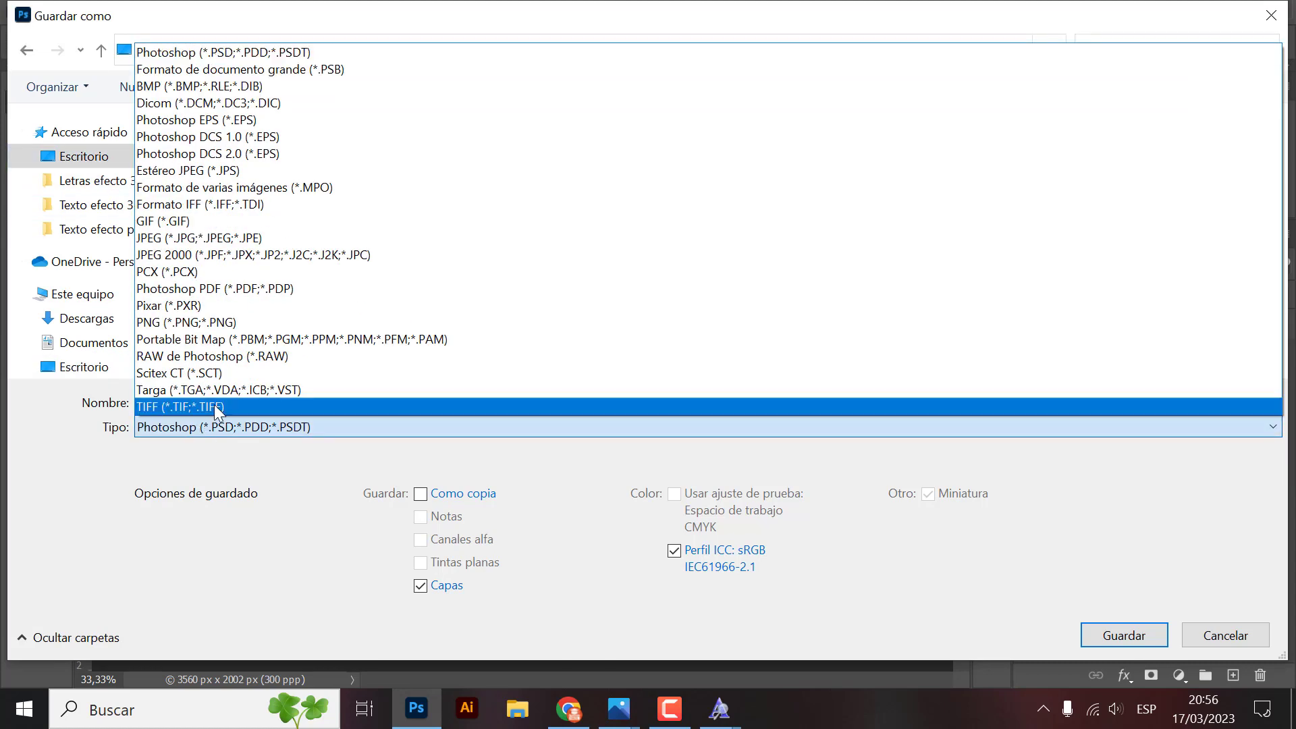
click(169, 323)
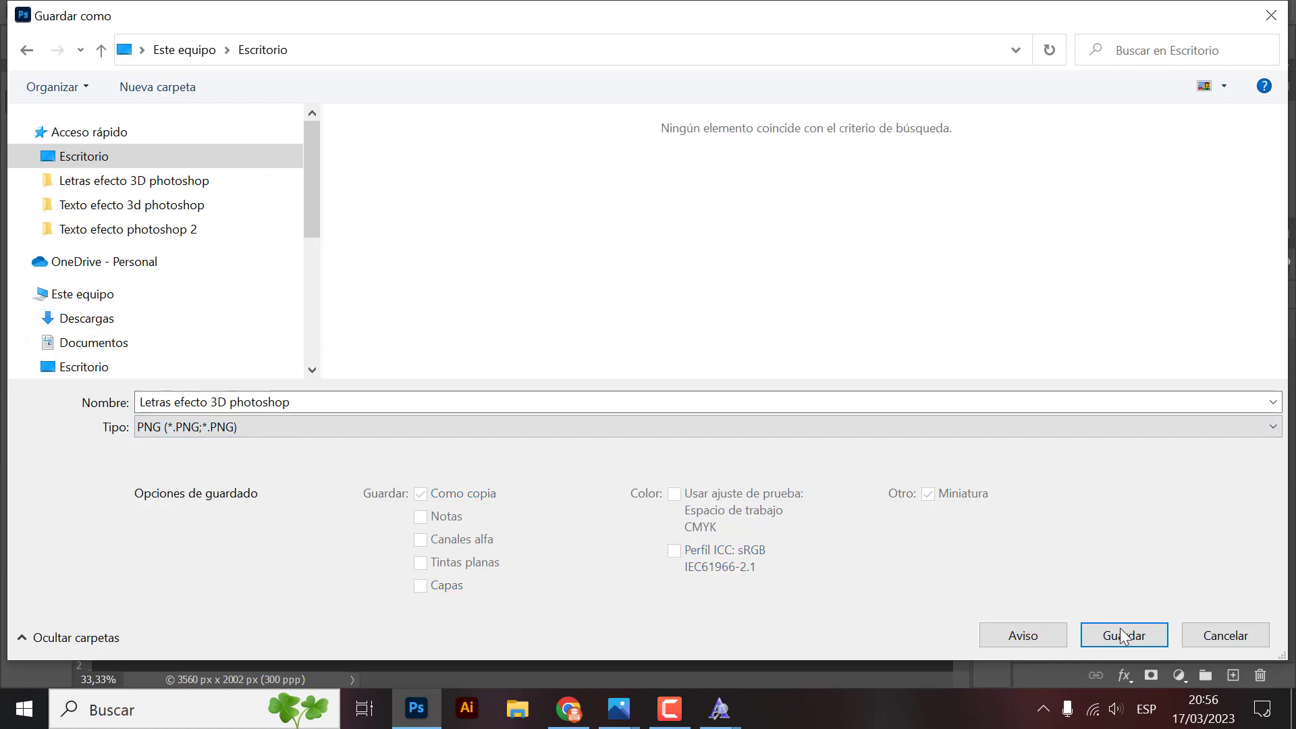
click(1139, 639)
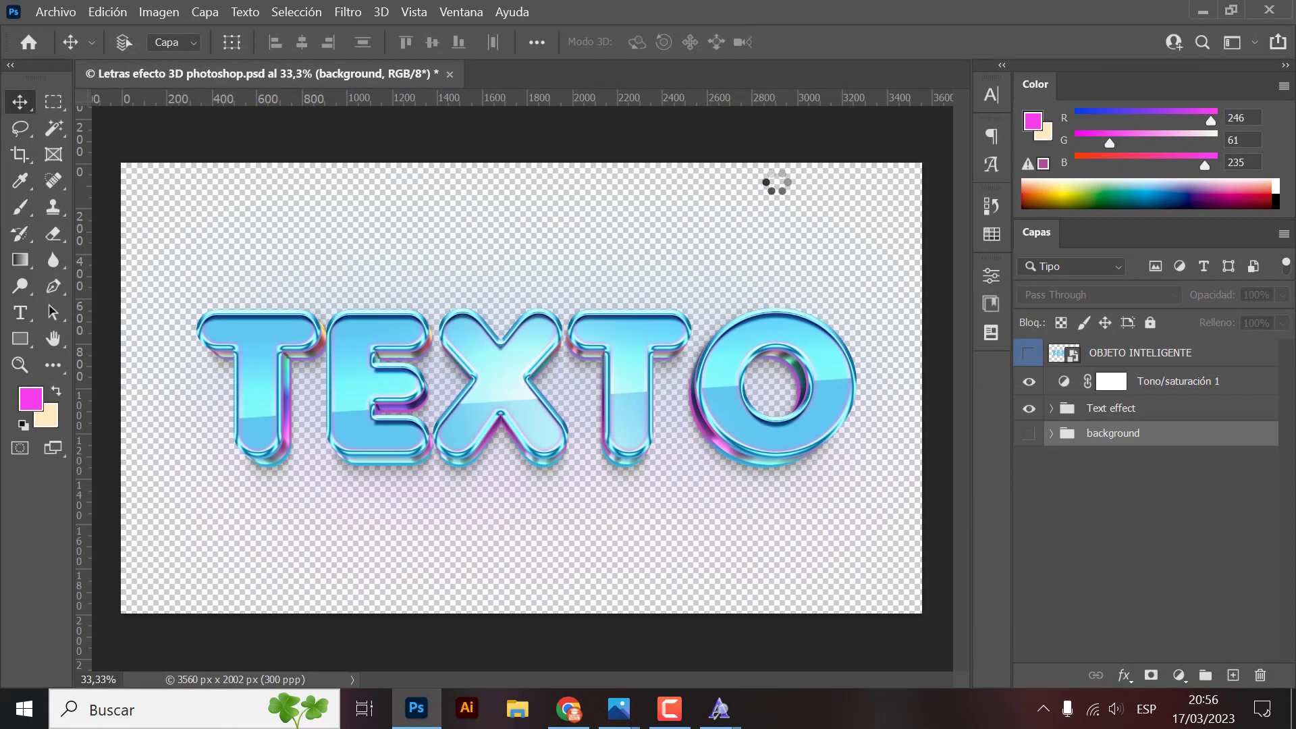
click(846, 200)
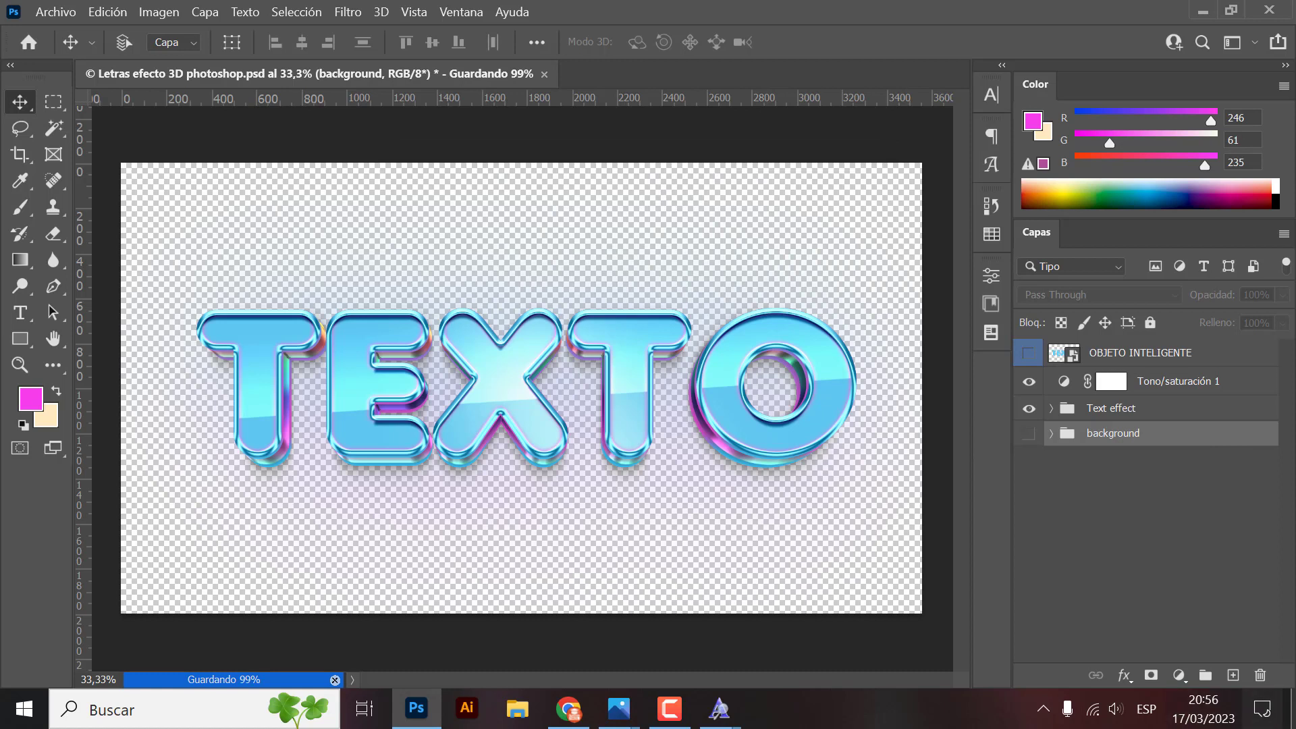
click(1292, 709)
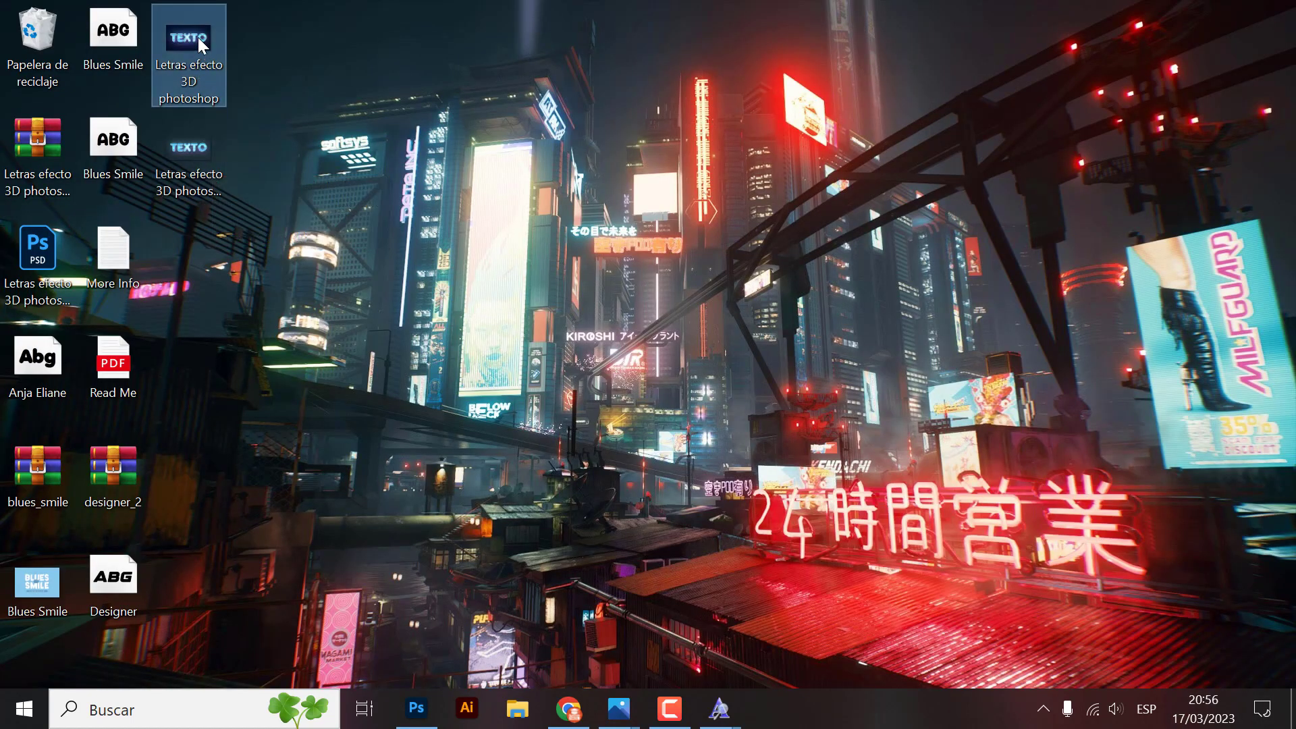
- Preview Letras efecto 3D photoshop.png in Photos, then switch back to Photoshop
double_click(196, 157)
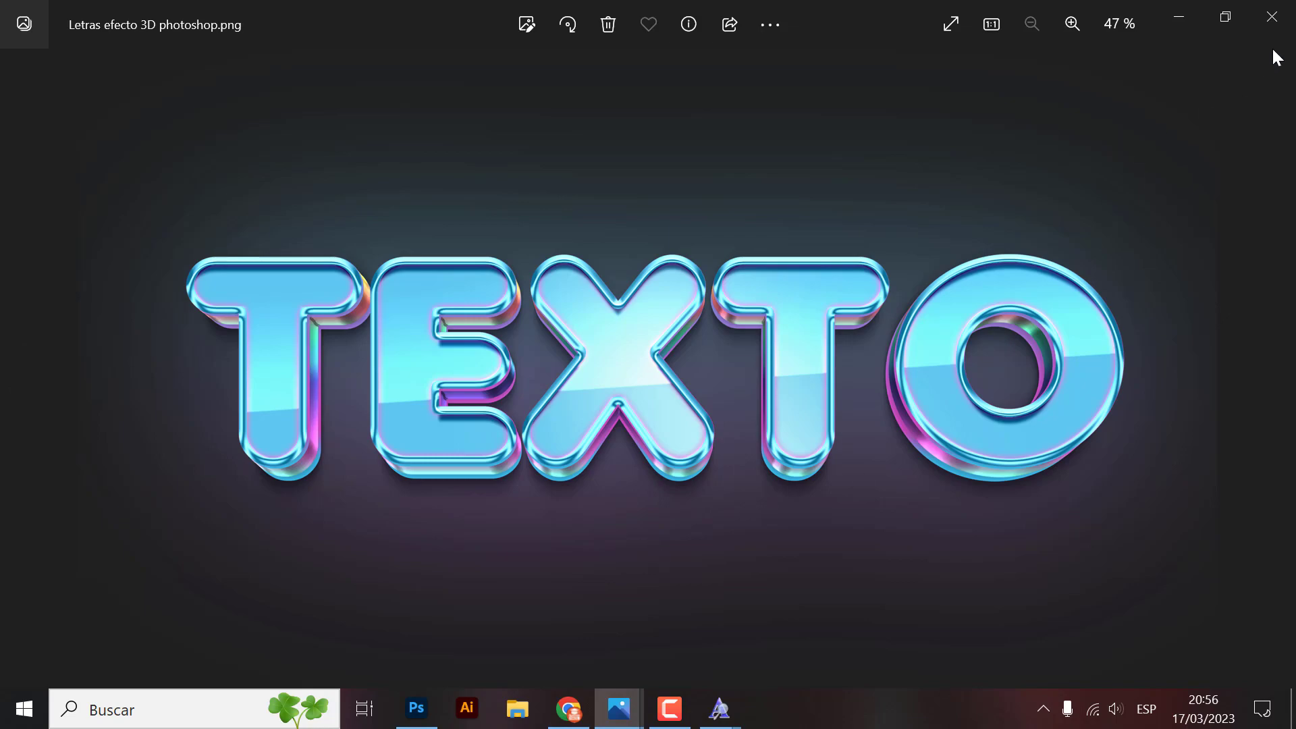
click(1272, 16)
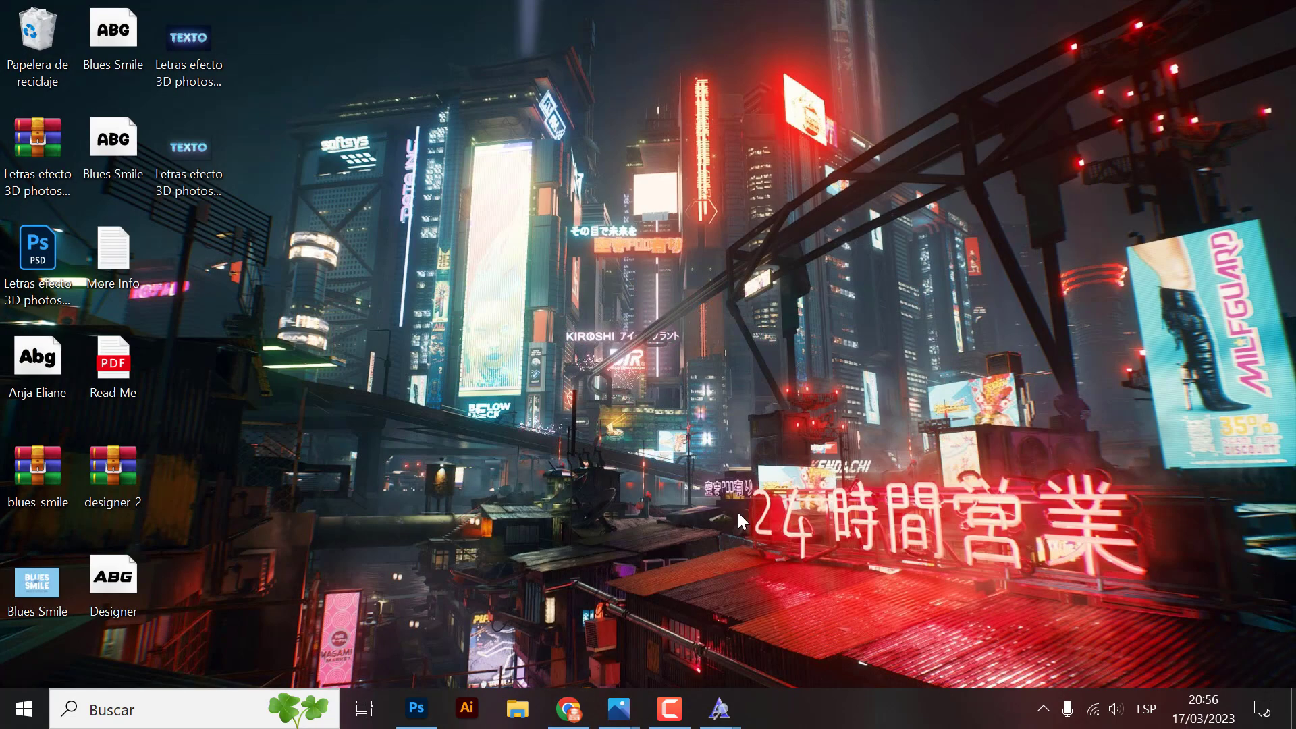
click(420, 704)
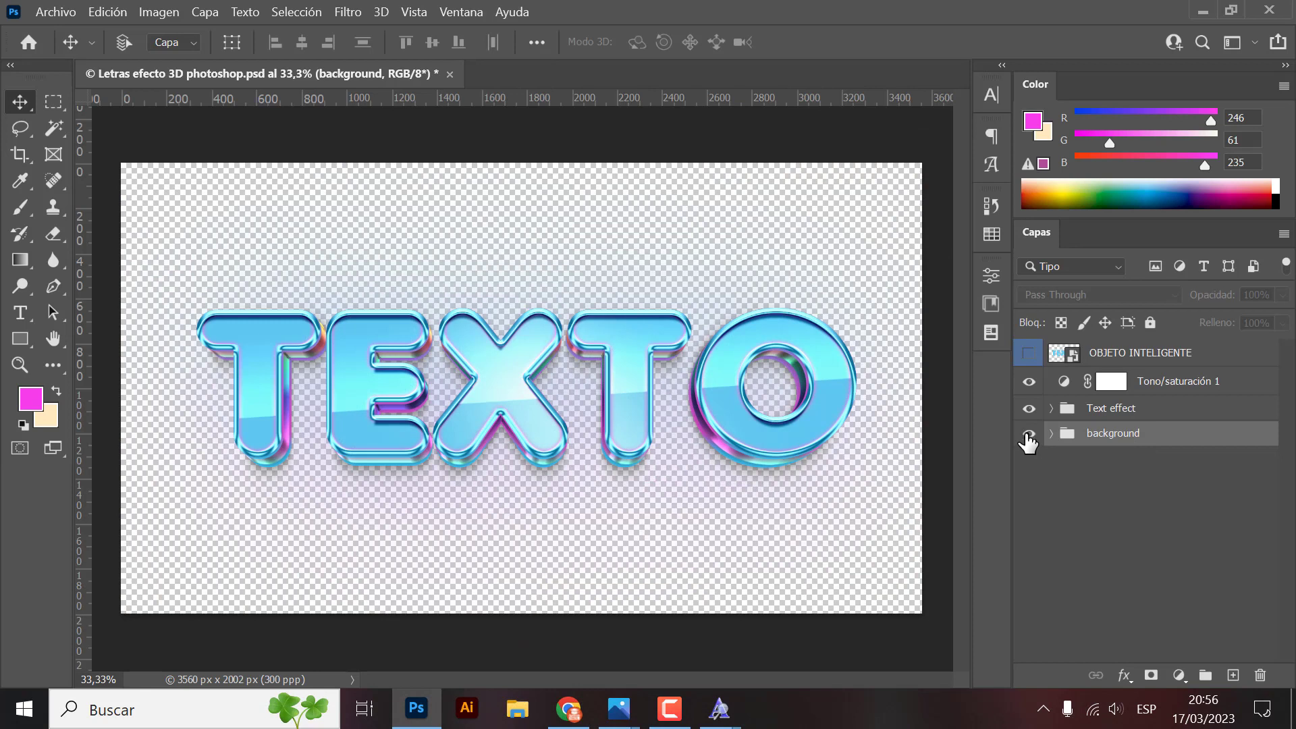
- Collapse the right-side panels and zoom to 50% on the finished TEXTO
click(1286, 65)
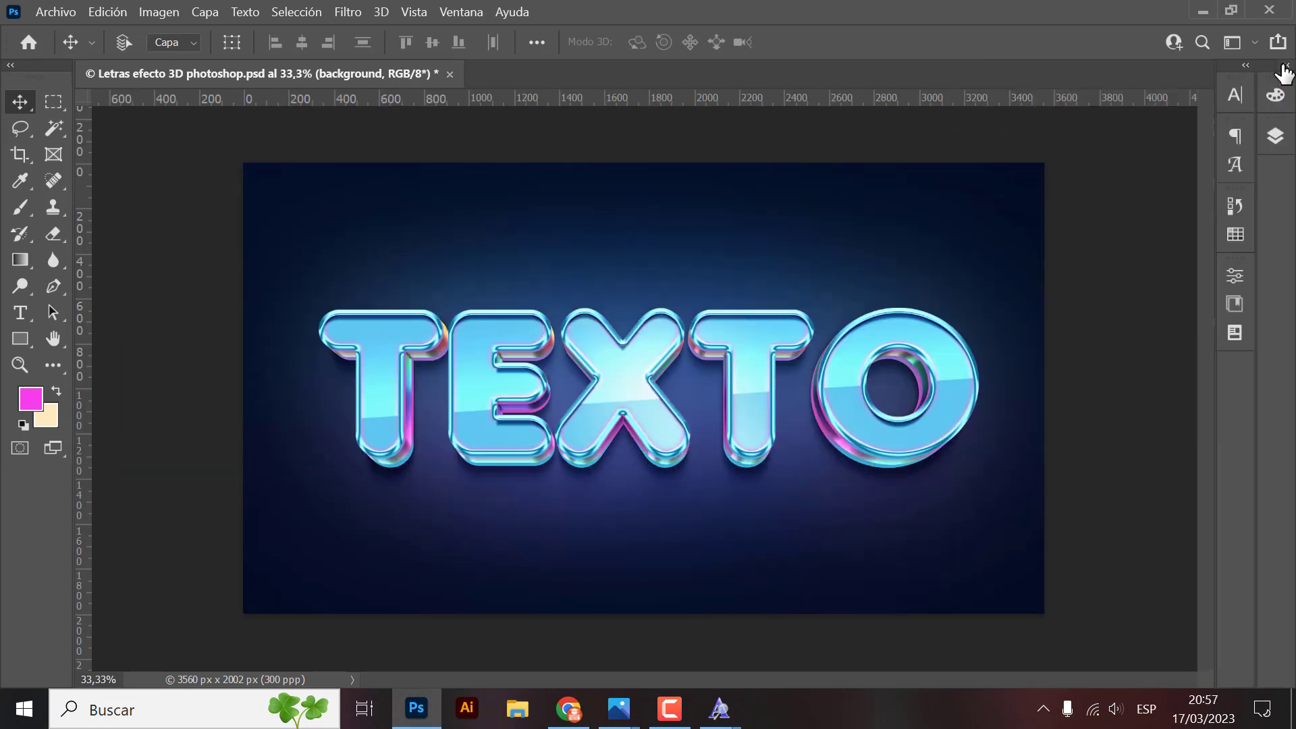
key(ctrl+plus)
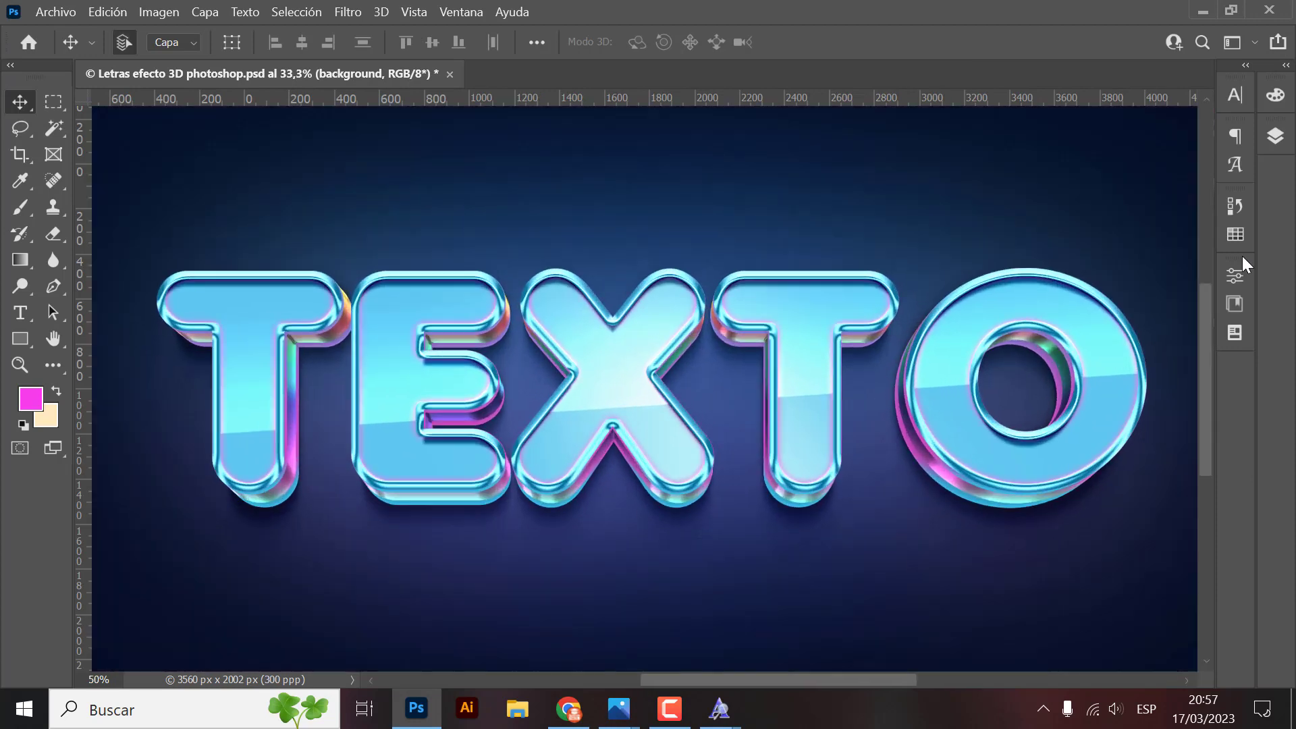